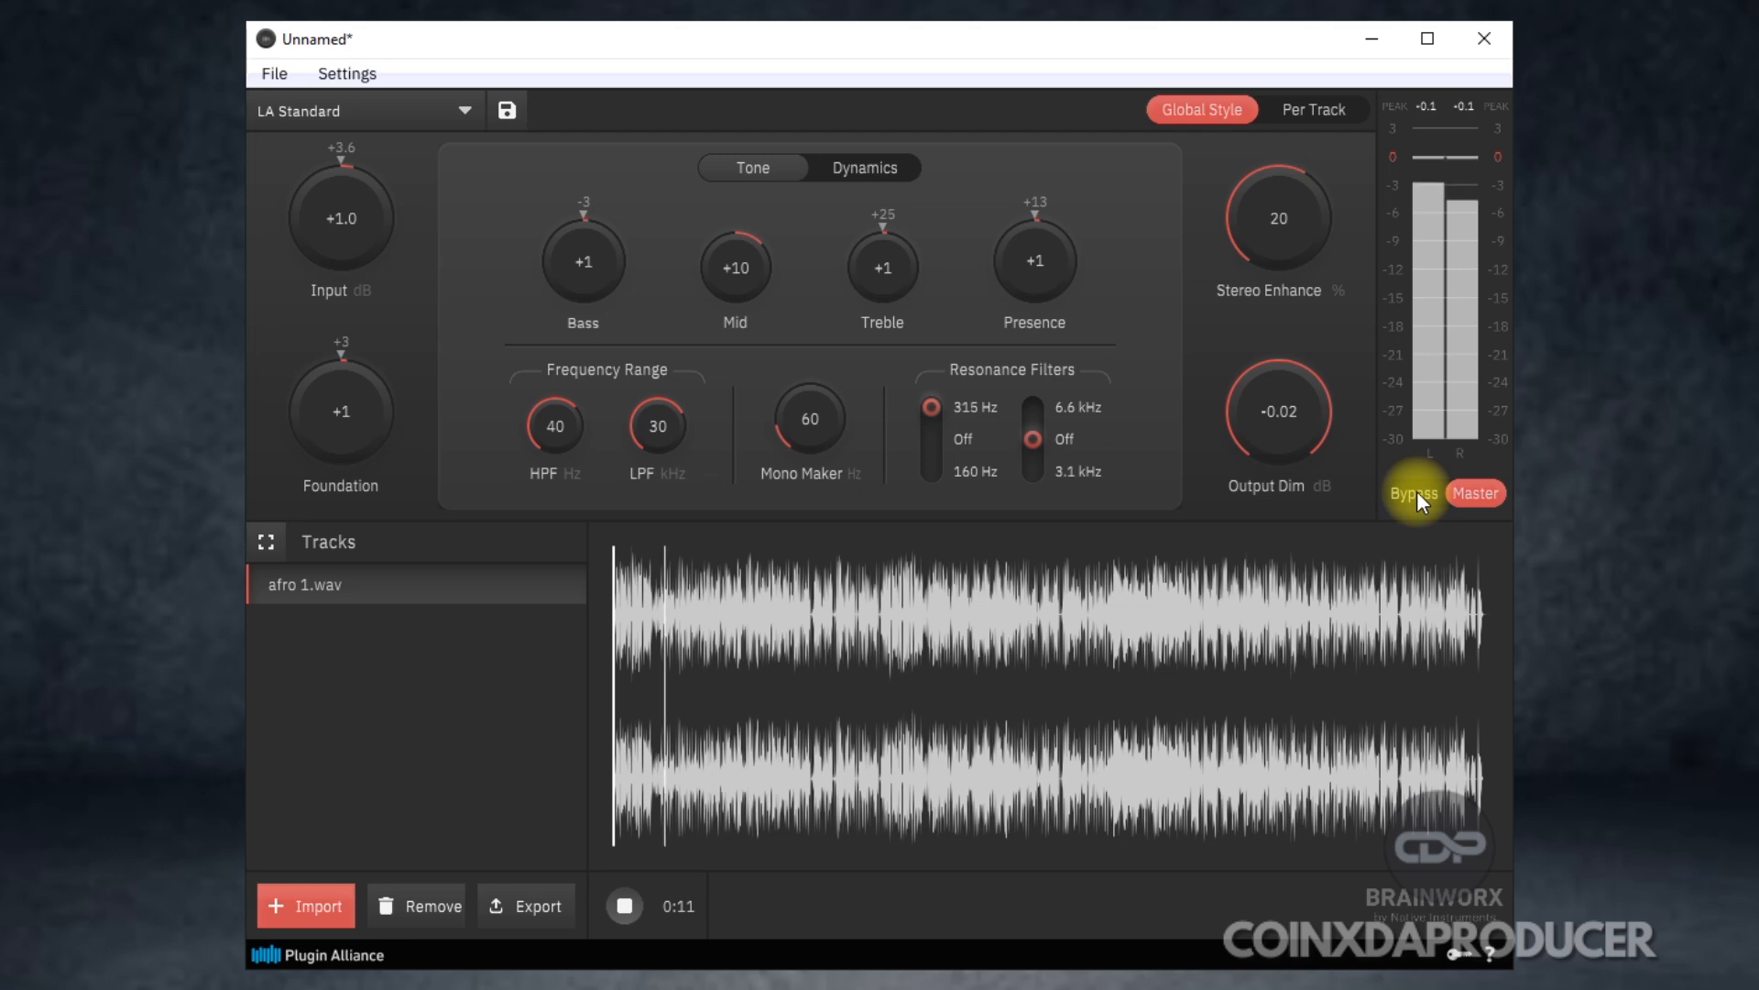
# Compare the bypassed and mastered sound of afro 1.wav several times during playback, ending on Master, and stop playback.
pyautogui.click(1417, 491)
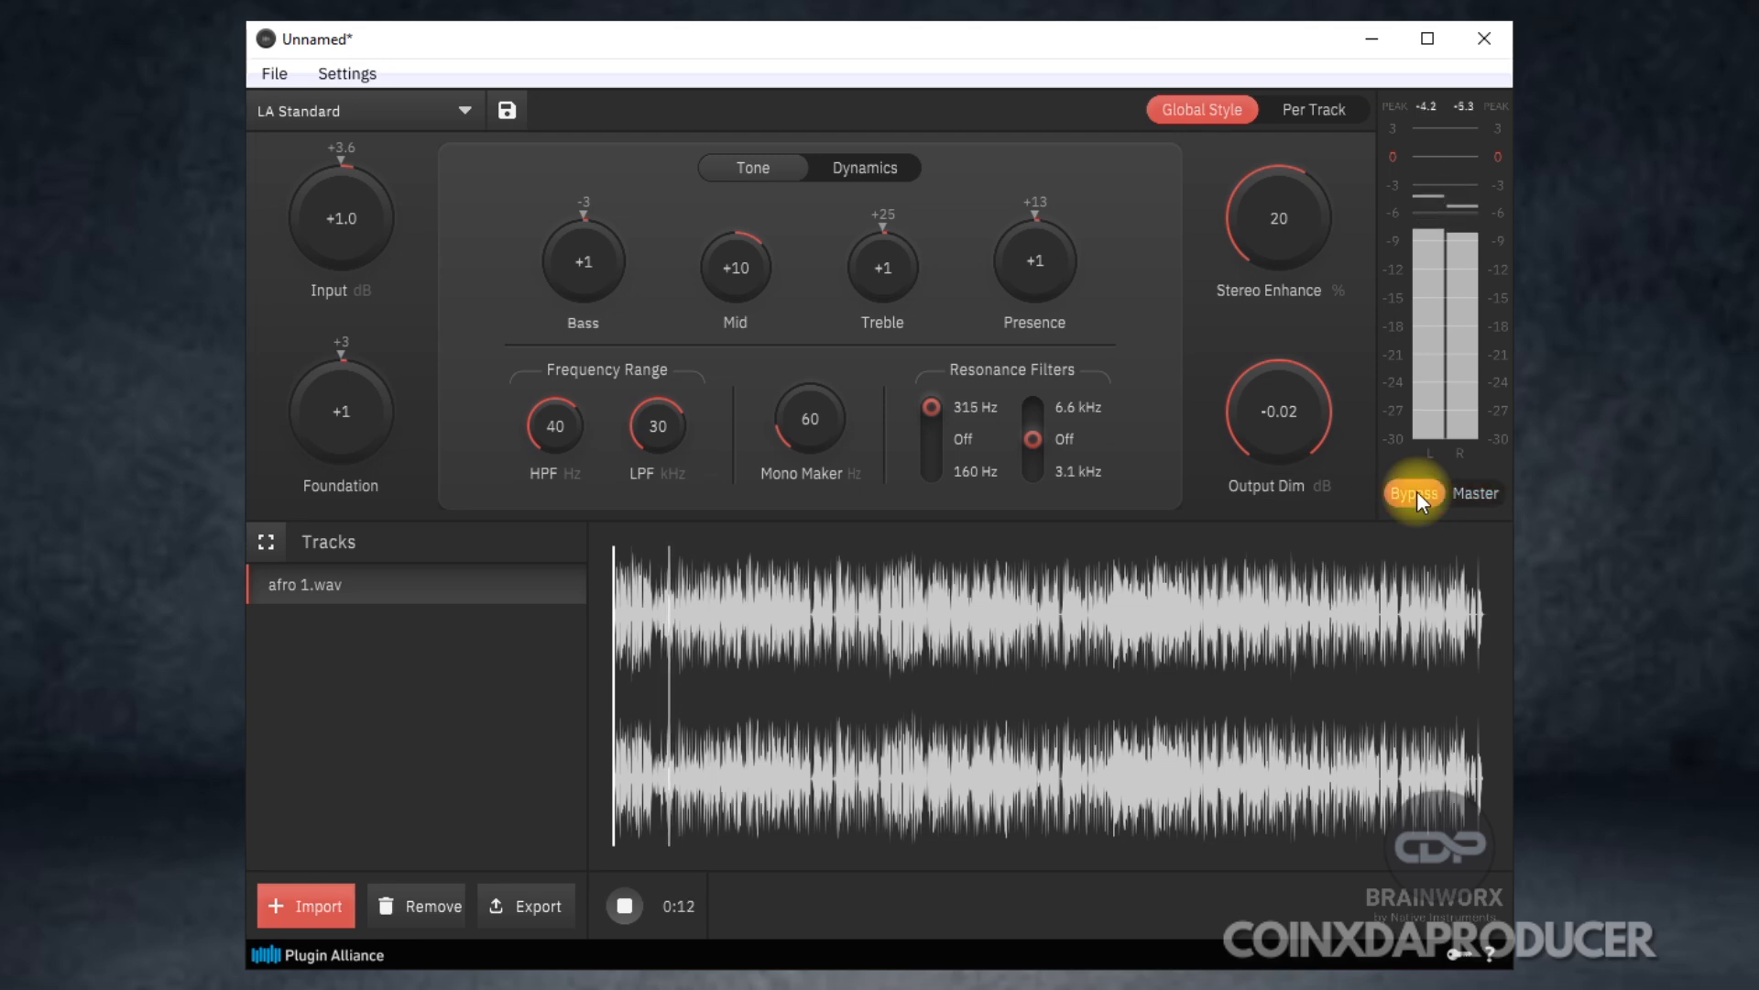
pyautogui.click(1470, 495)
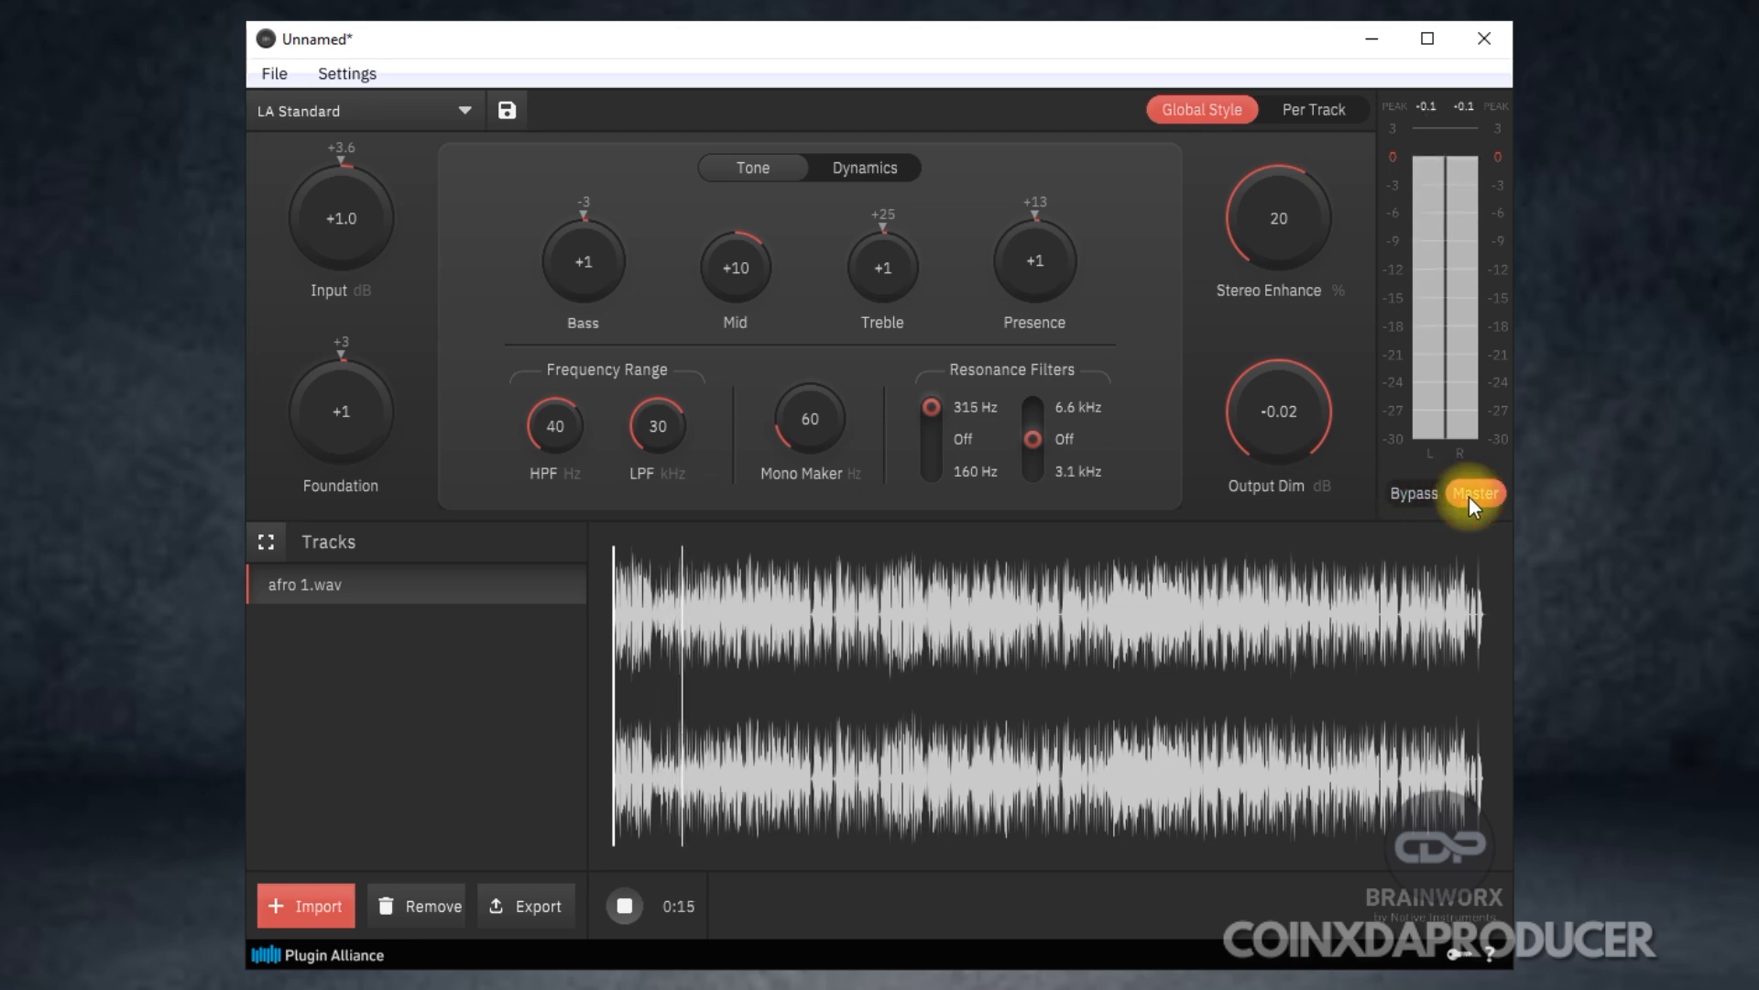
pyautogui.click(1417, 495)
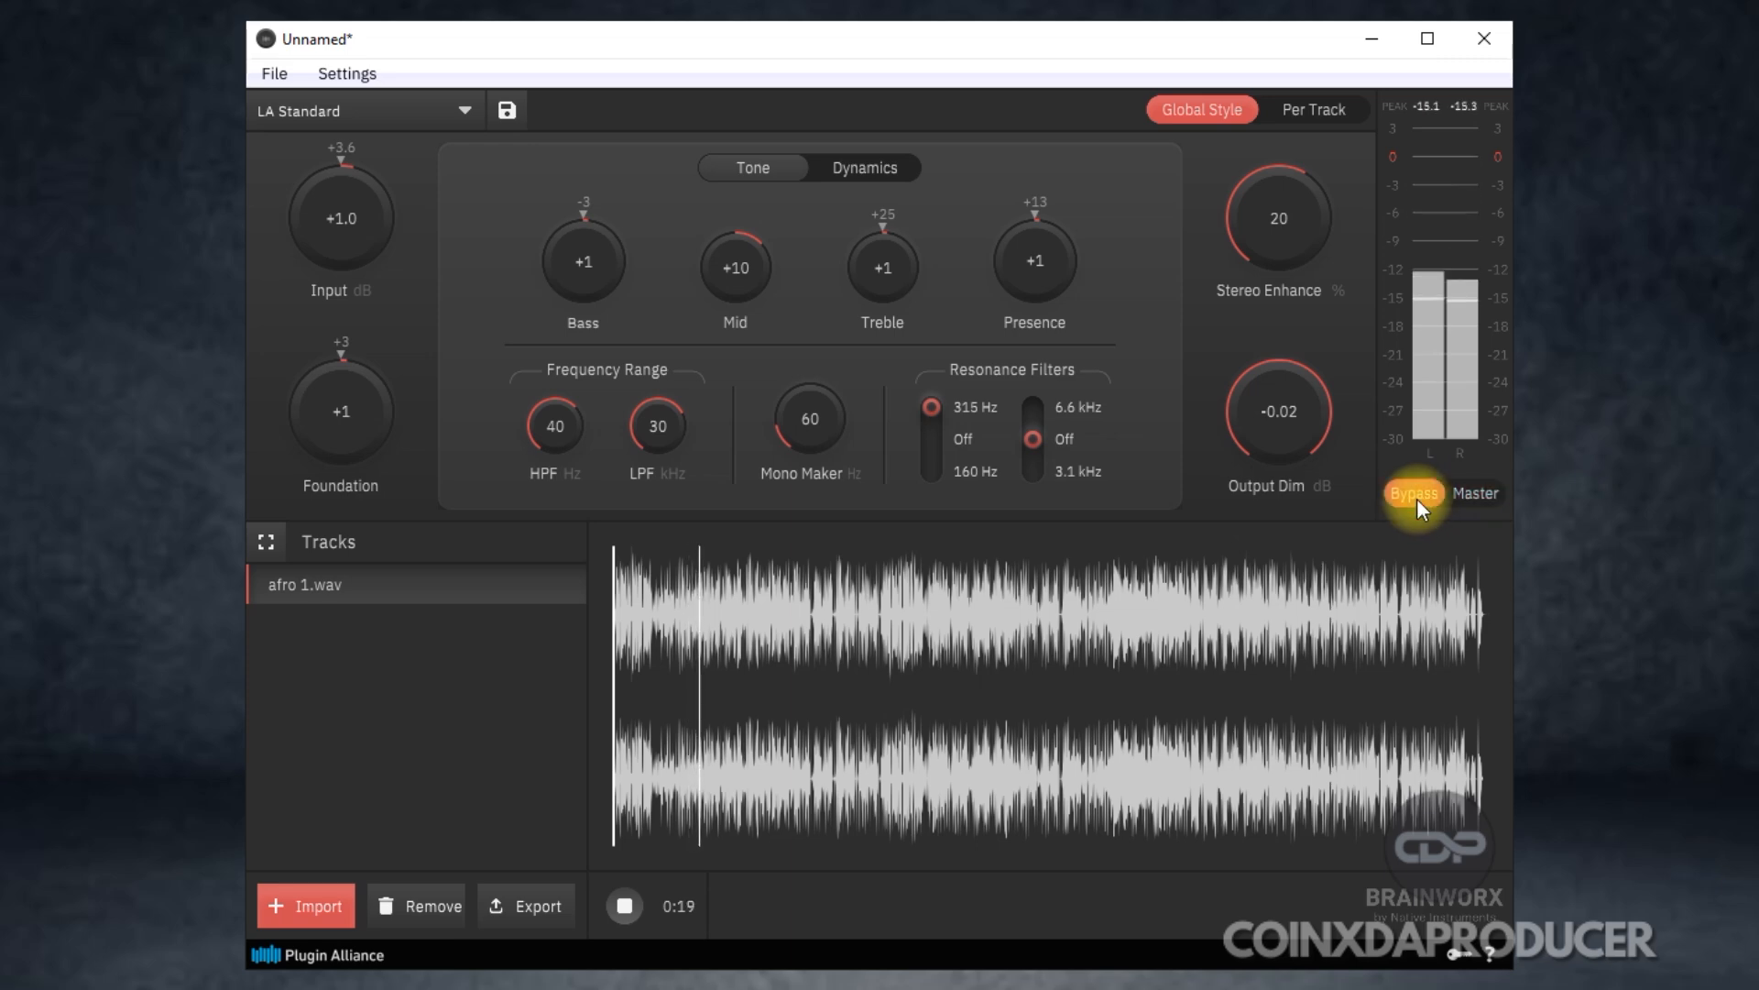
pyautogui.click(1474, 492)
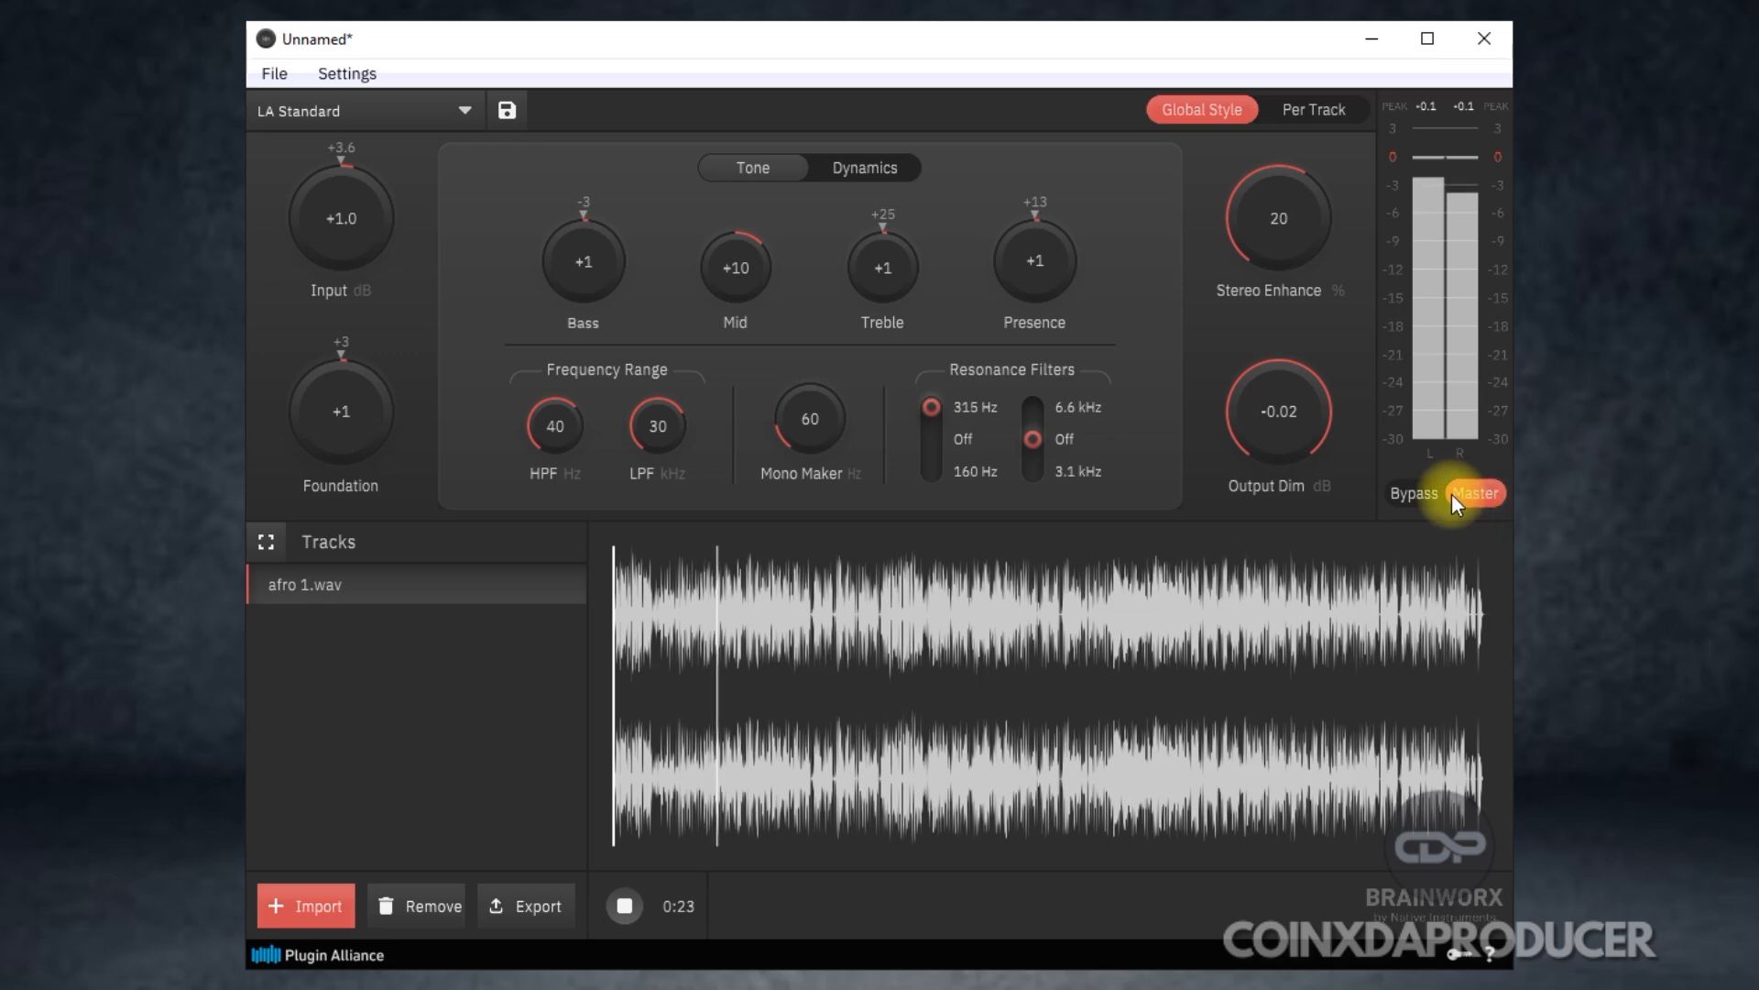
pyautogui.click(1408, 492)
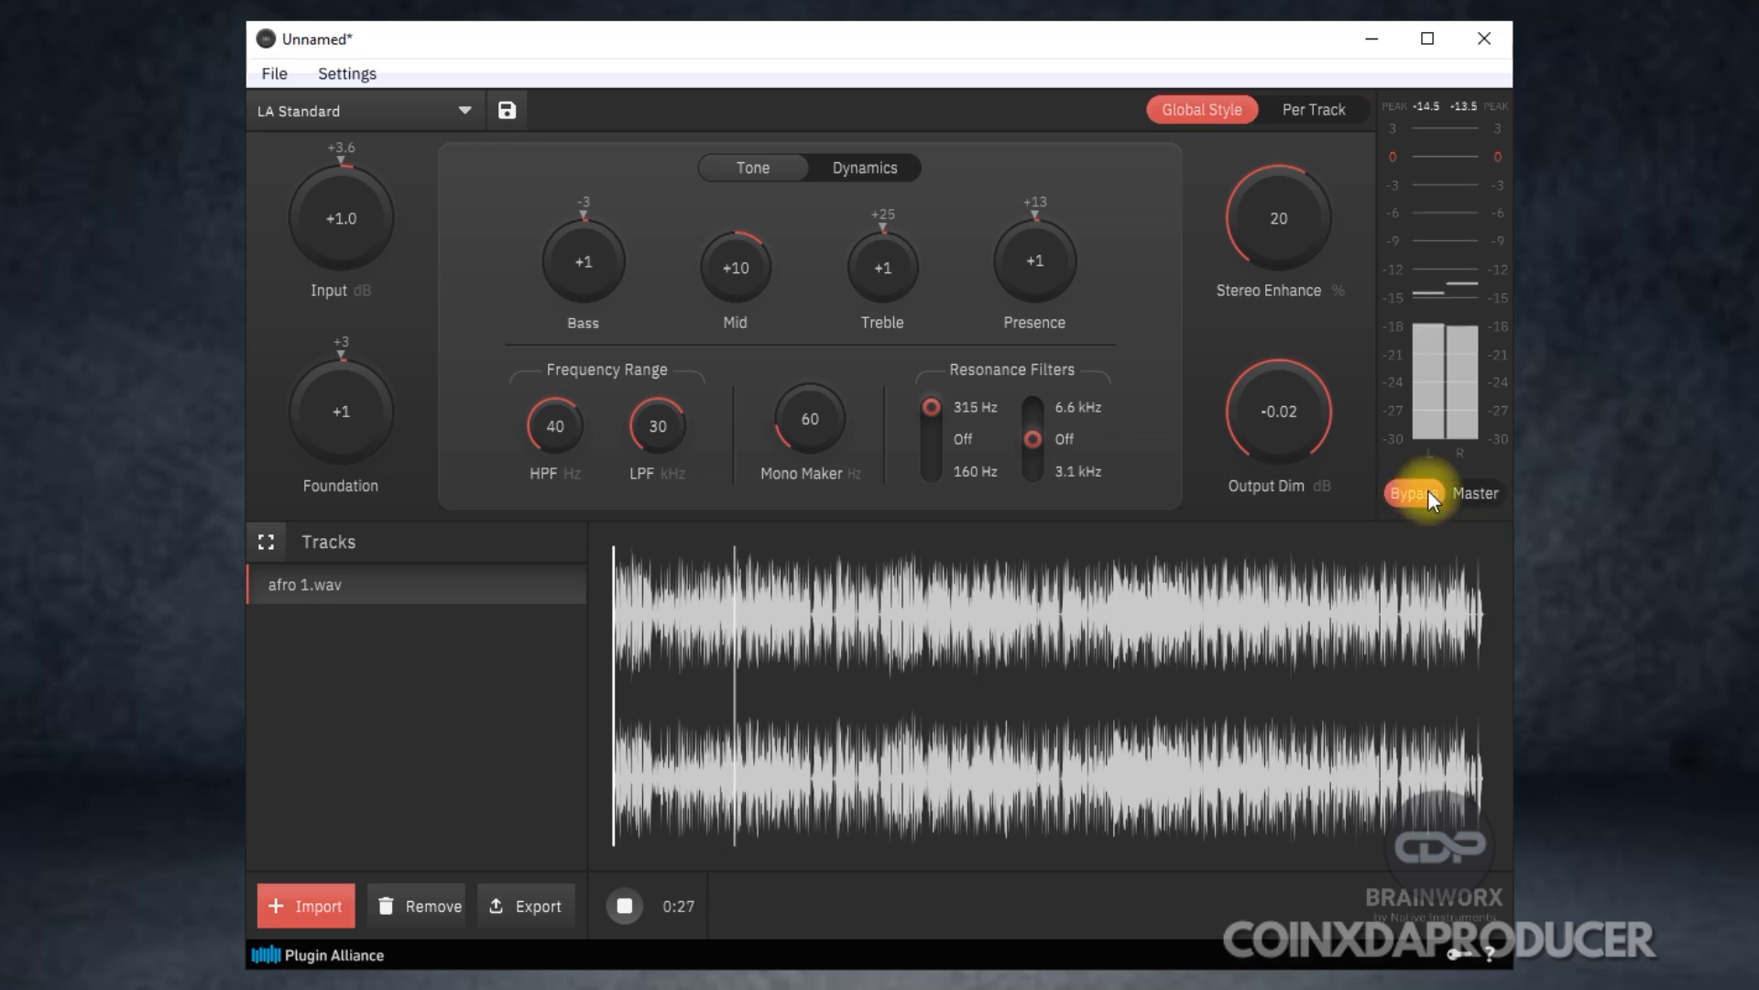
pyautogui.click(1478, 494)
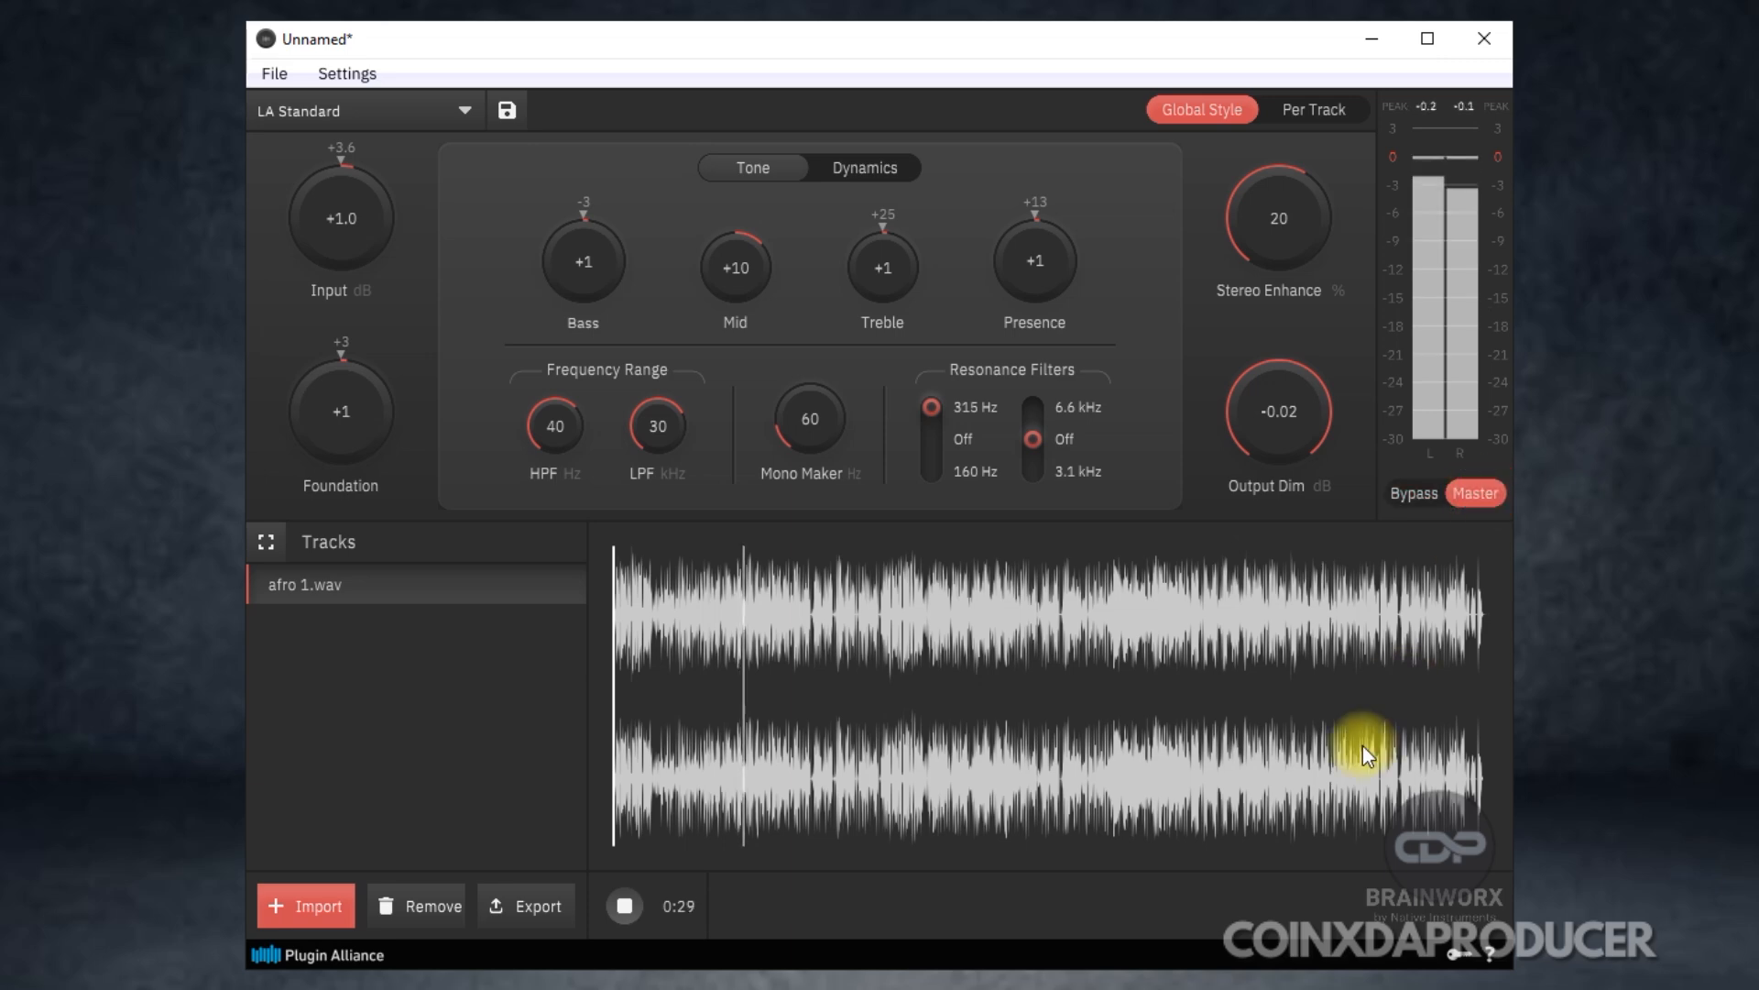
pyautogui.click(621, 907)
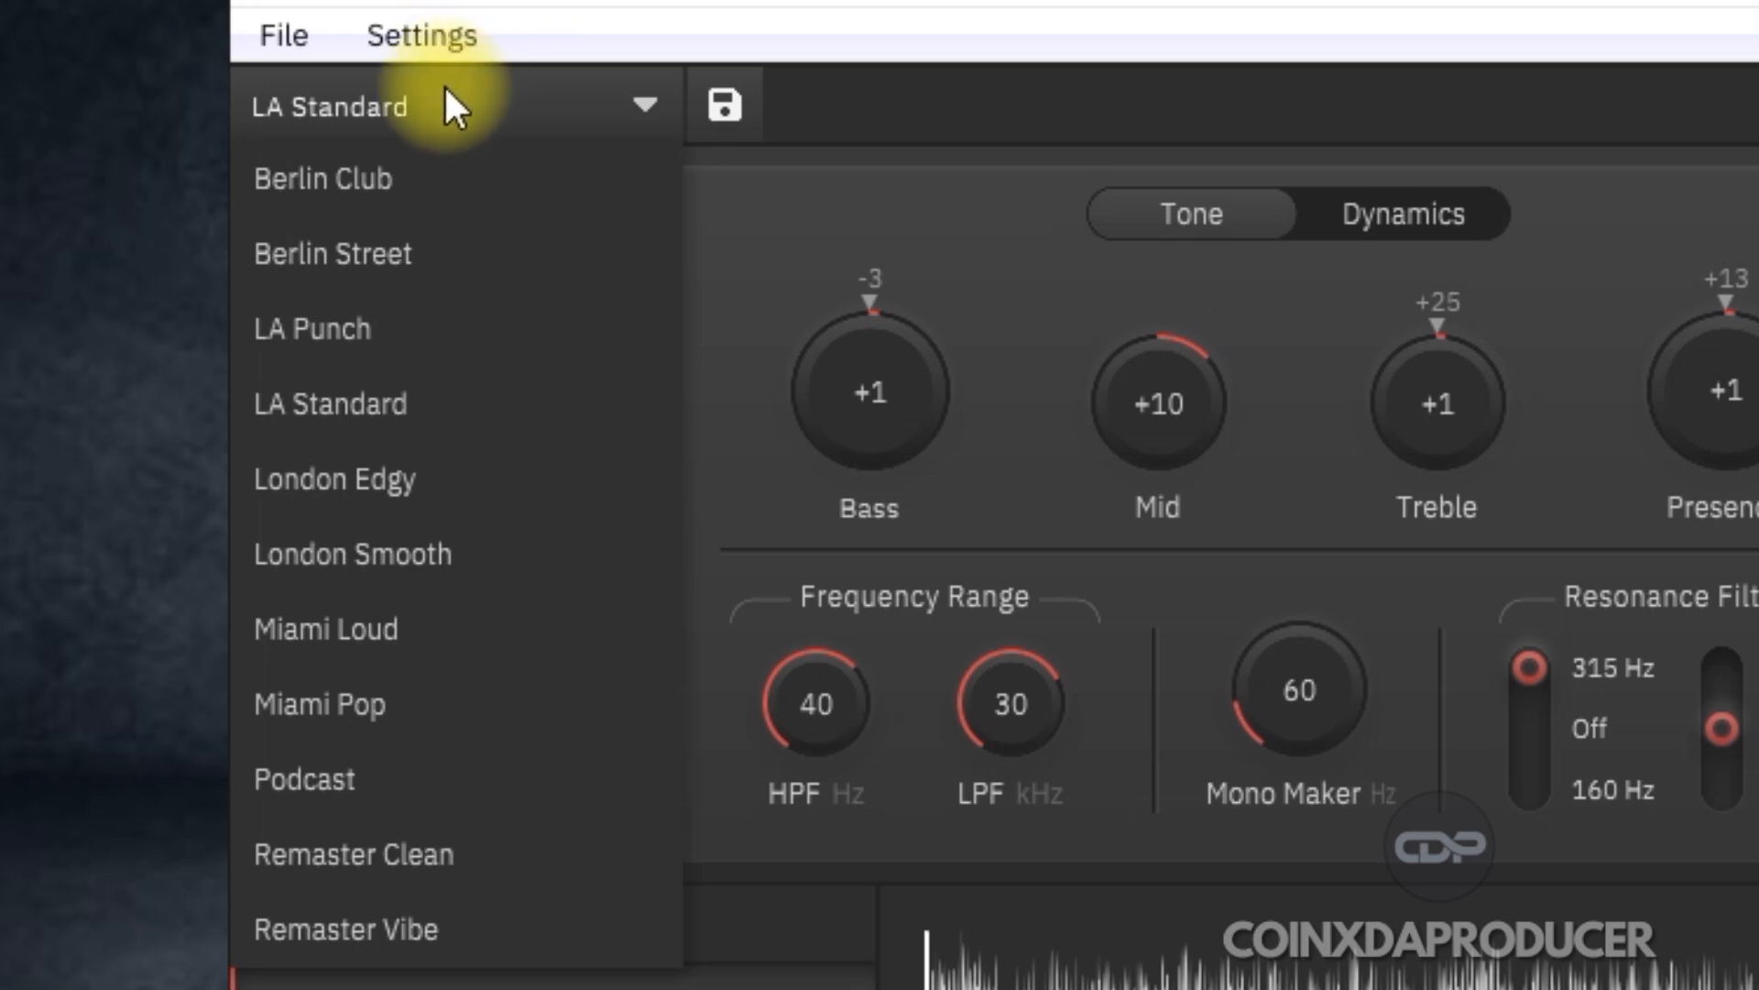
# Close the style preset list and display the Dynamics settings.
pyautogui.click(1087, 106)
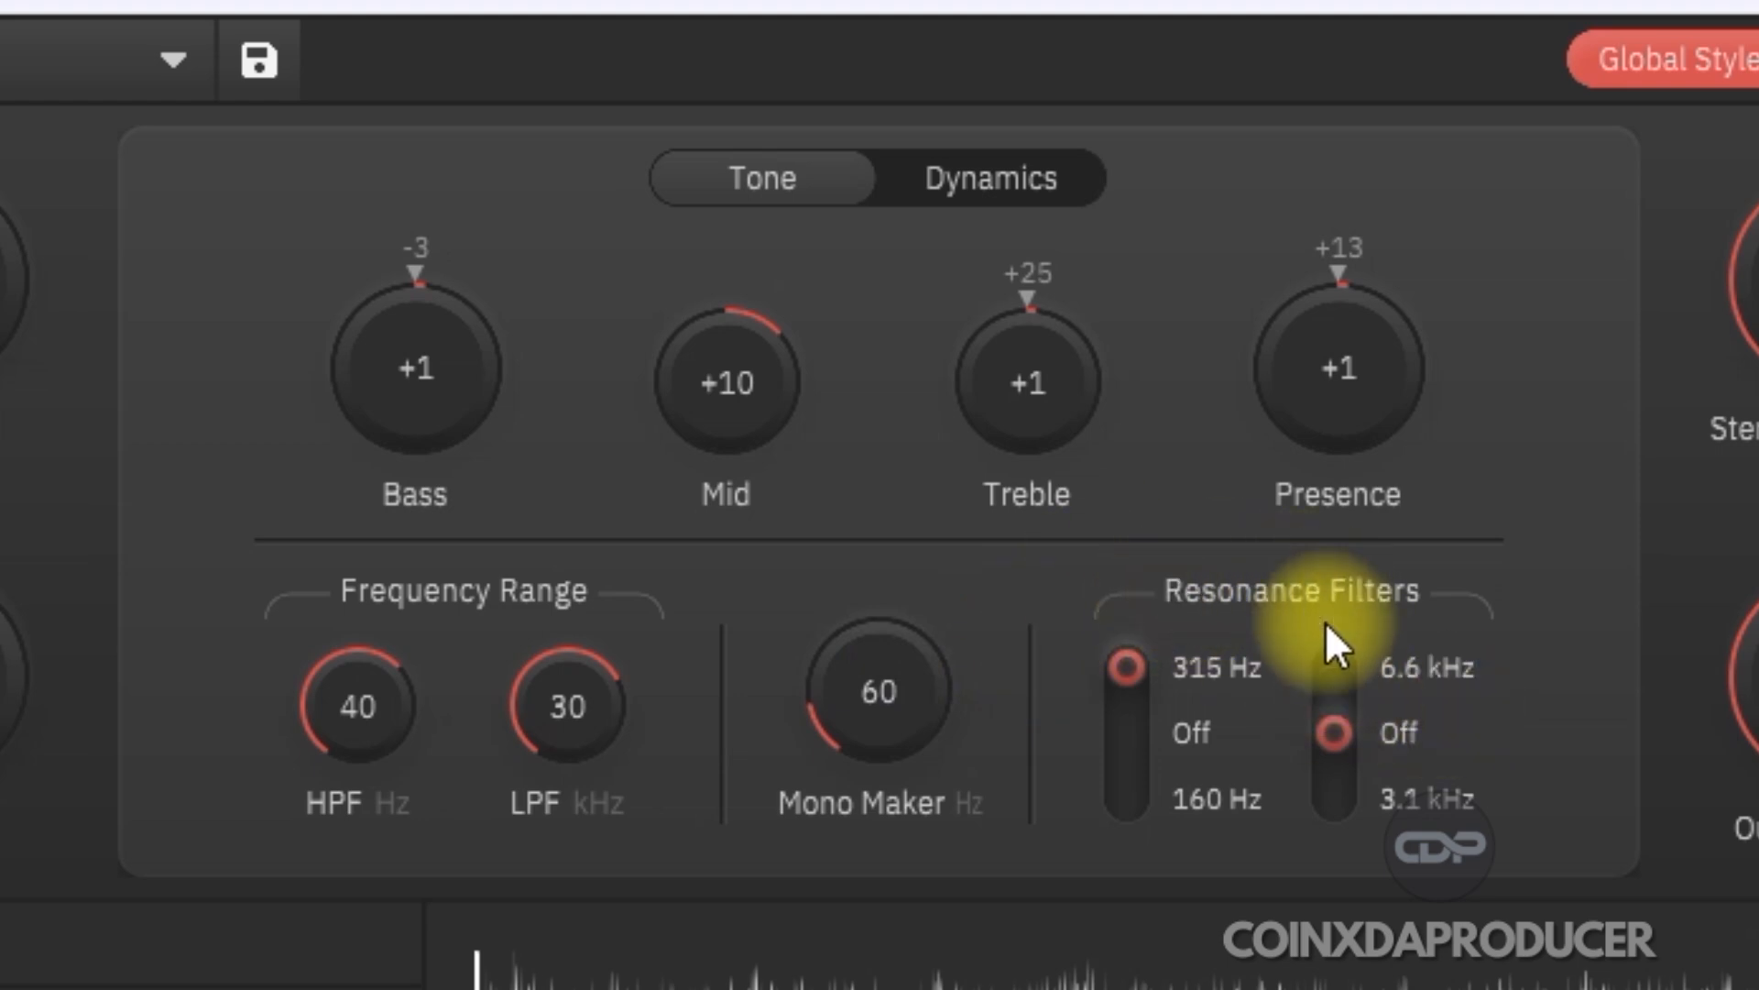
pyautogui.click(1001, 186)
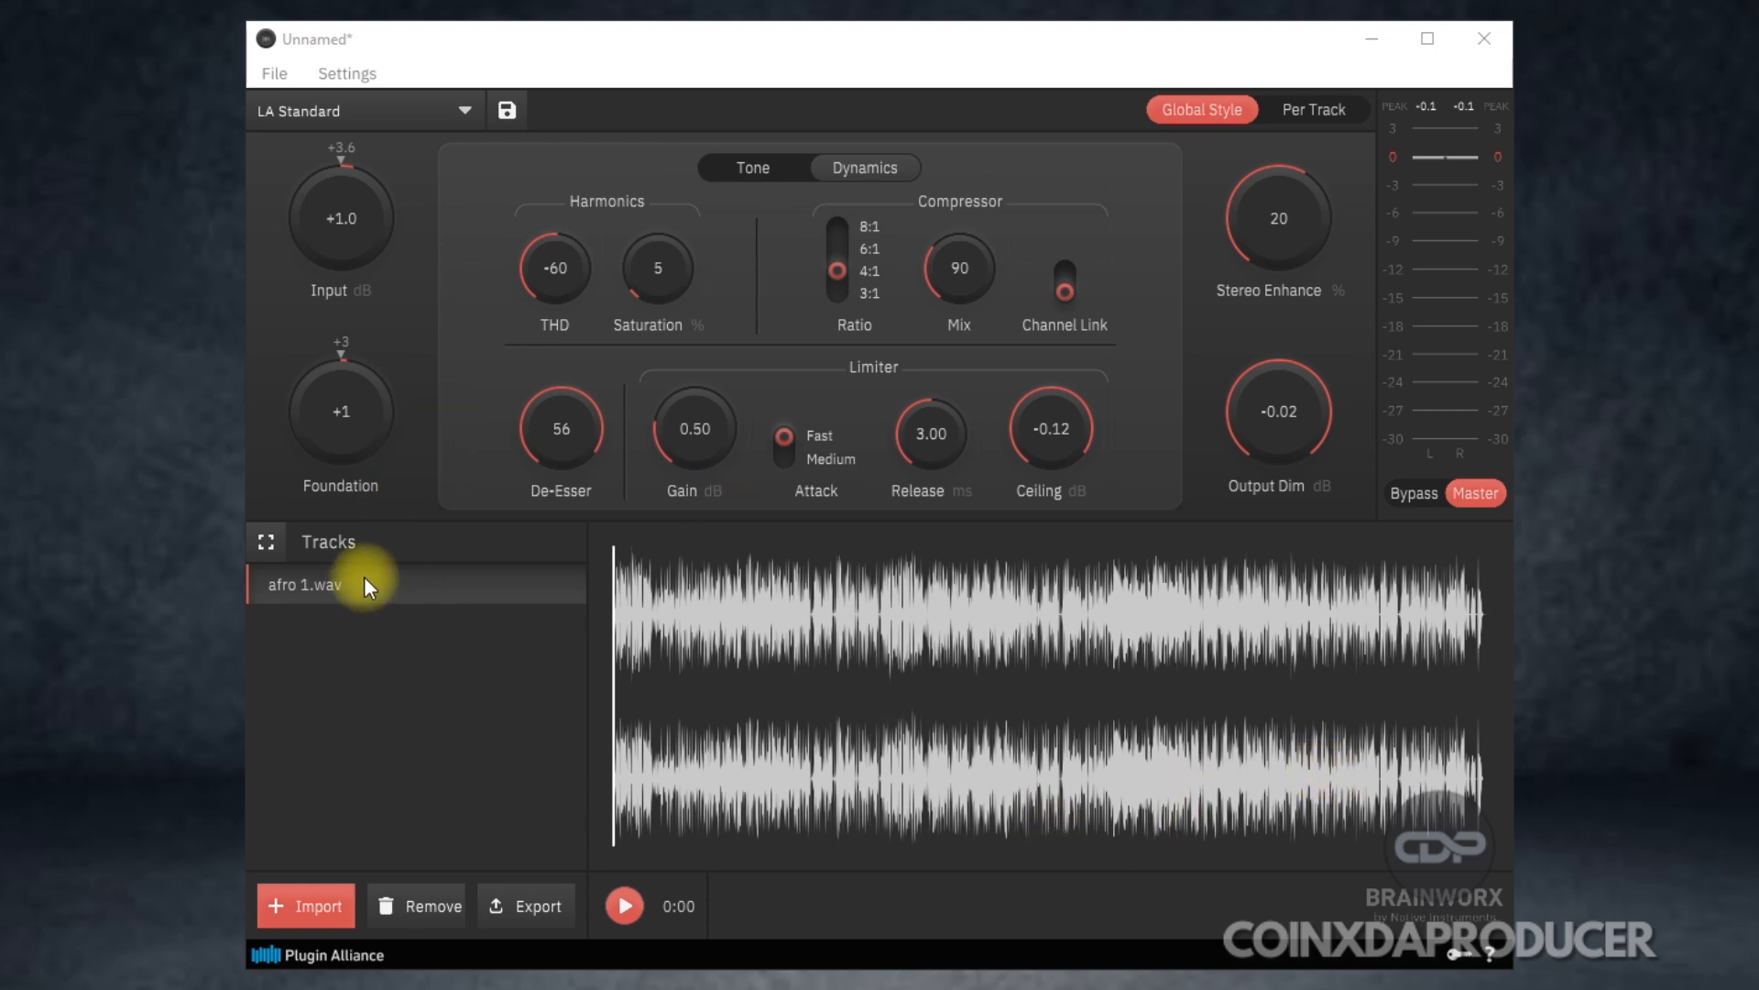
# Audition the LA Punch, Berlin Club and Berlin Street styles on the track with mastering enabled.
pyautogui.click(385, 109)
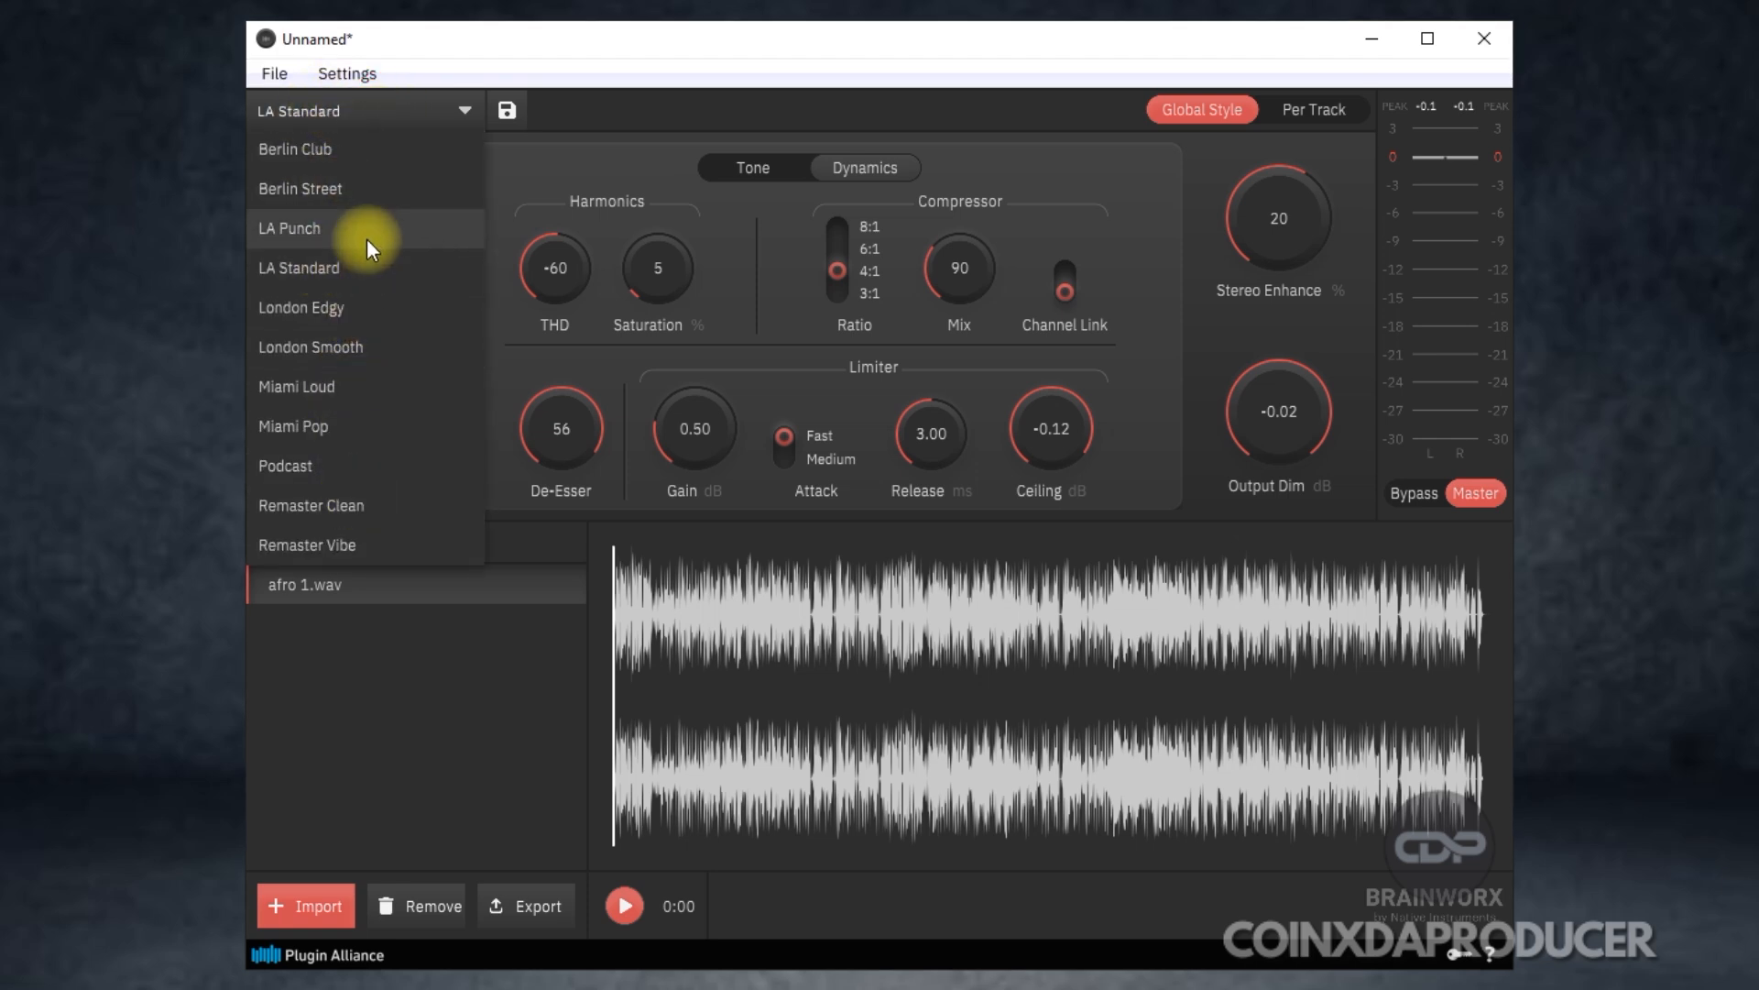
pyautogui.click(295, 227)
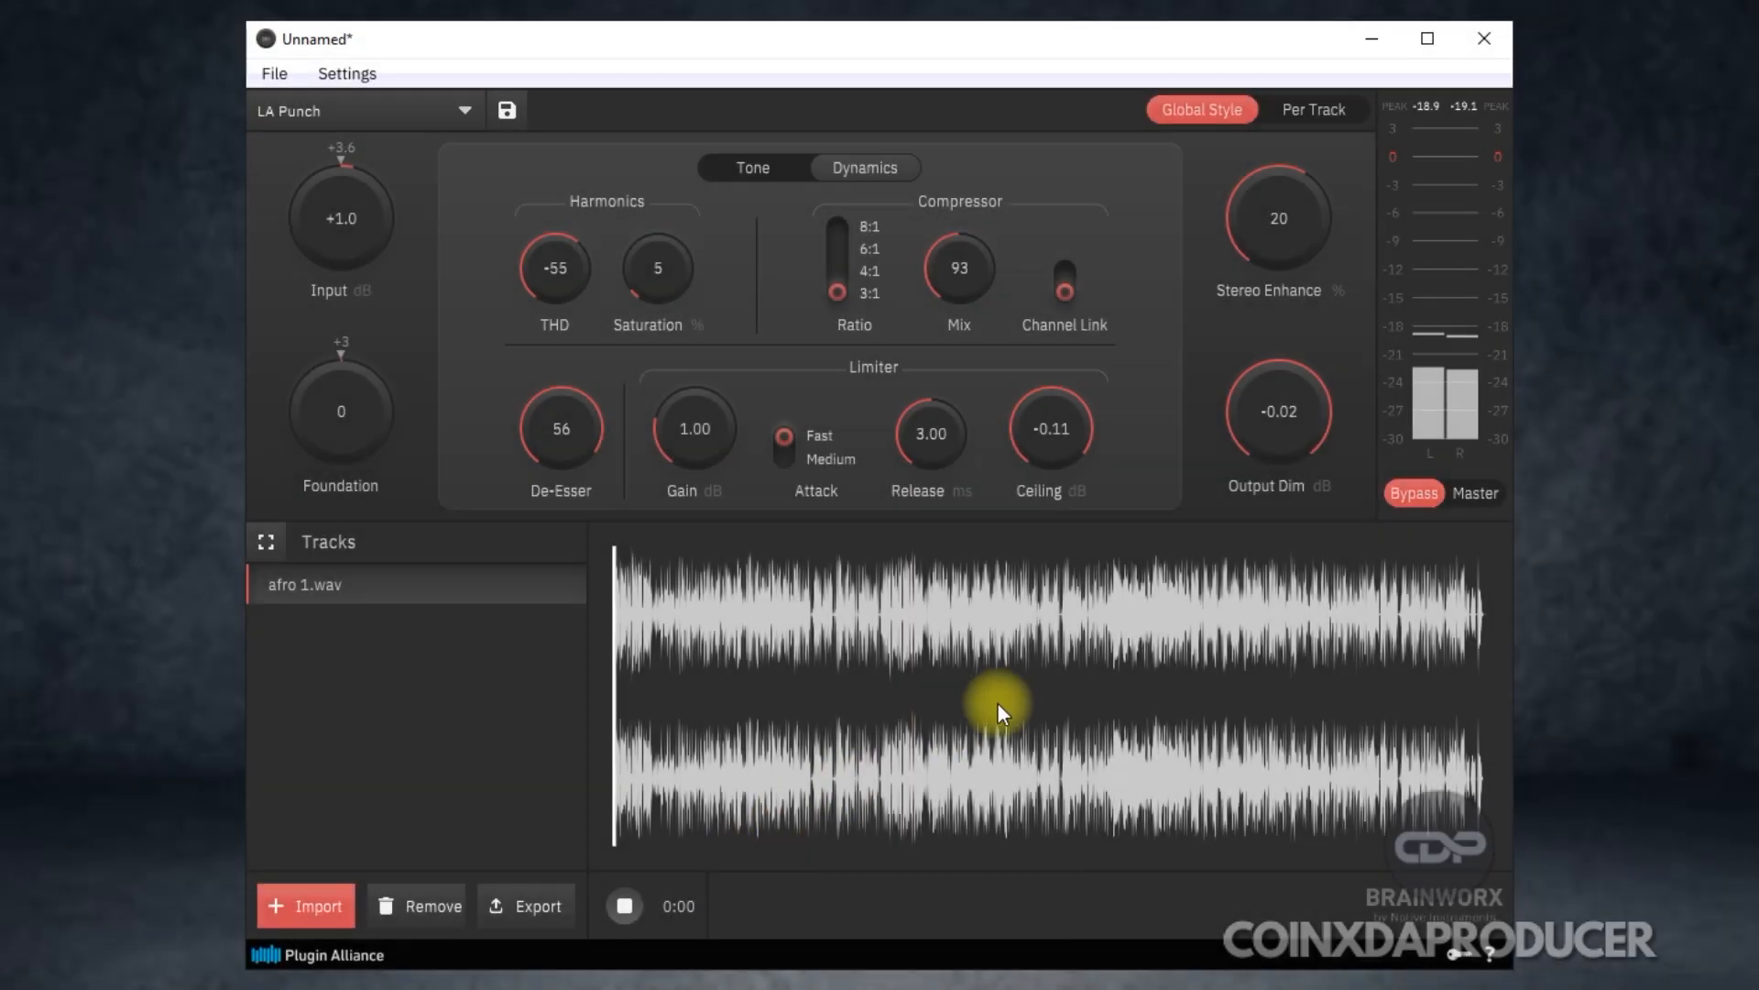
pyautogui.click(1472, 495)
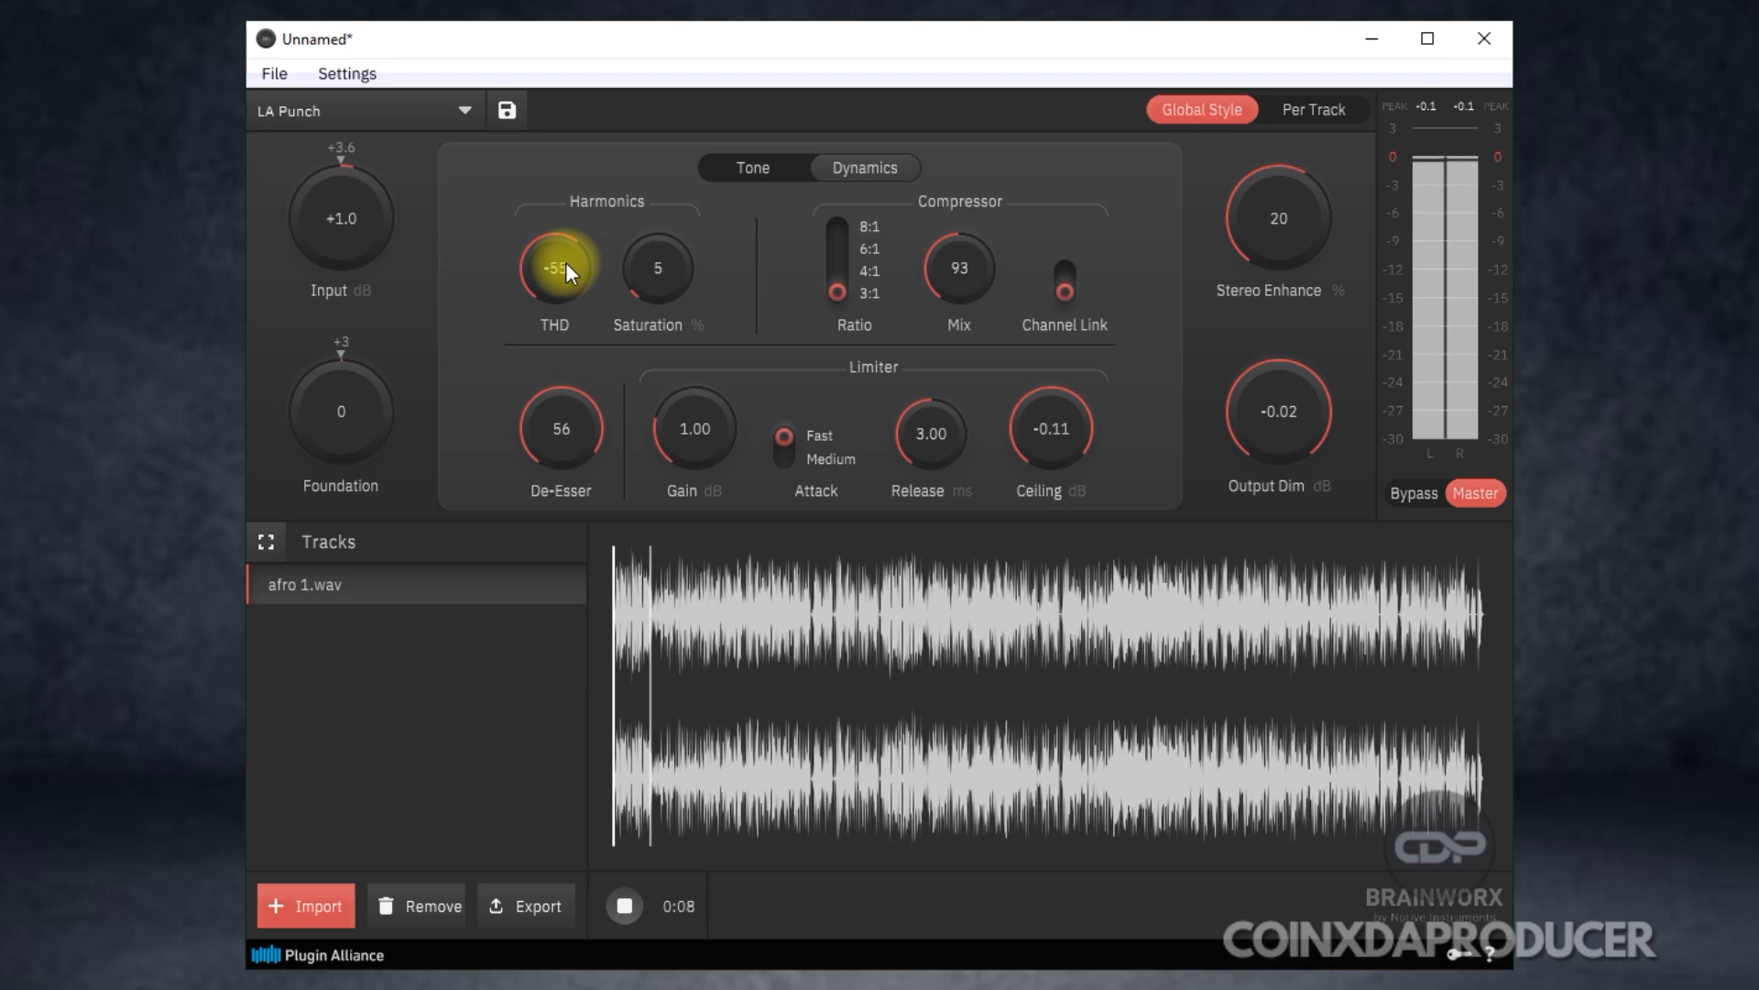
pyautogui.click(409, 112)
pyautogui.click(366, 150)
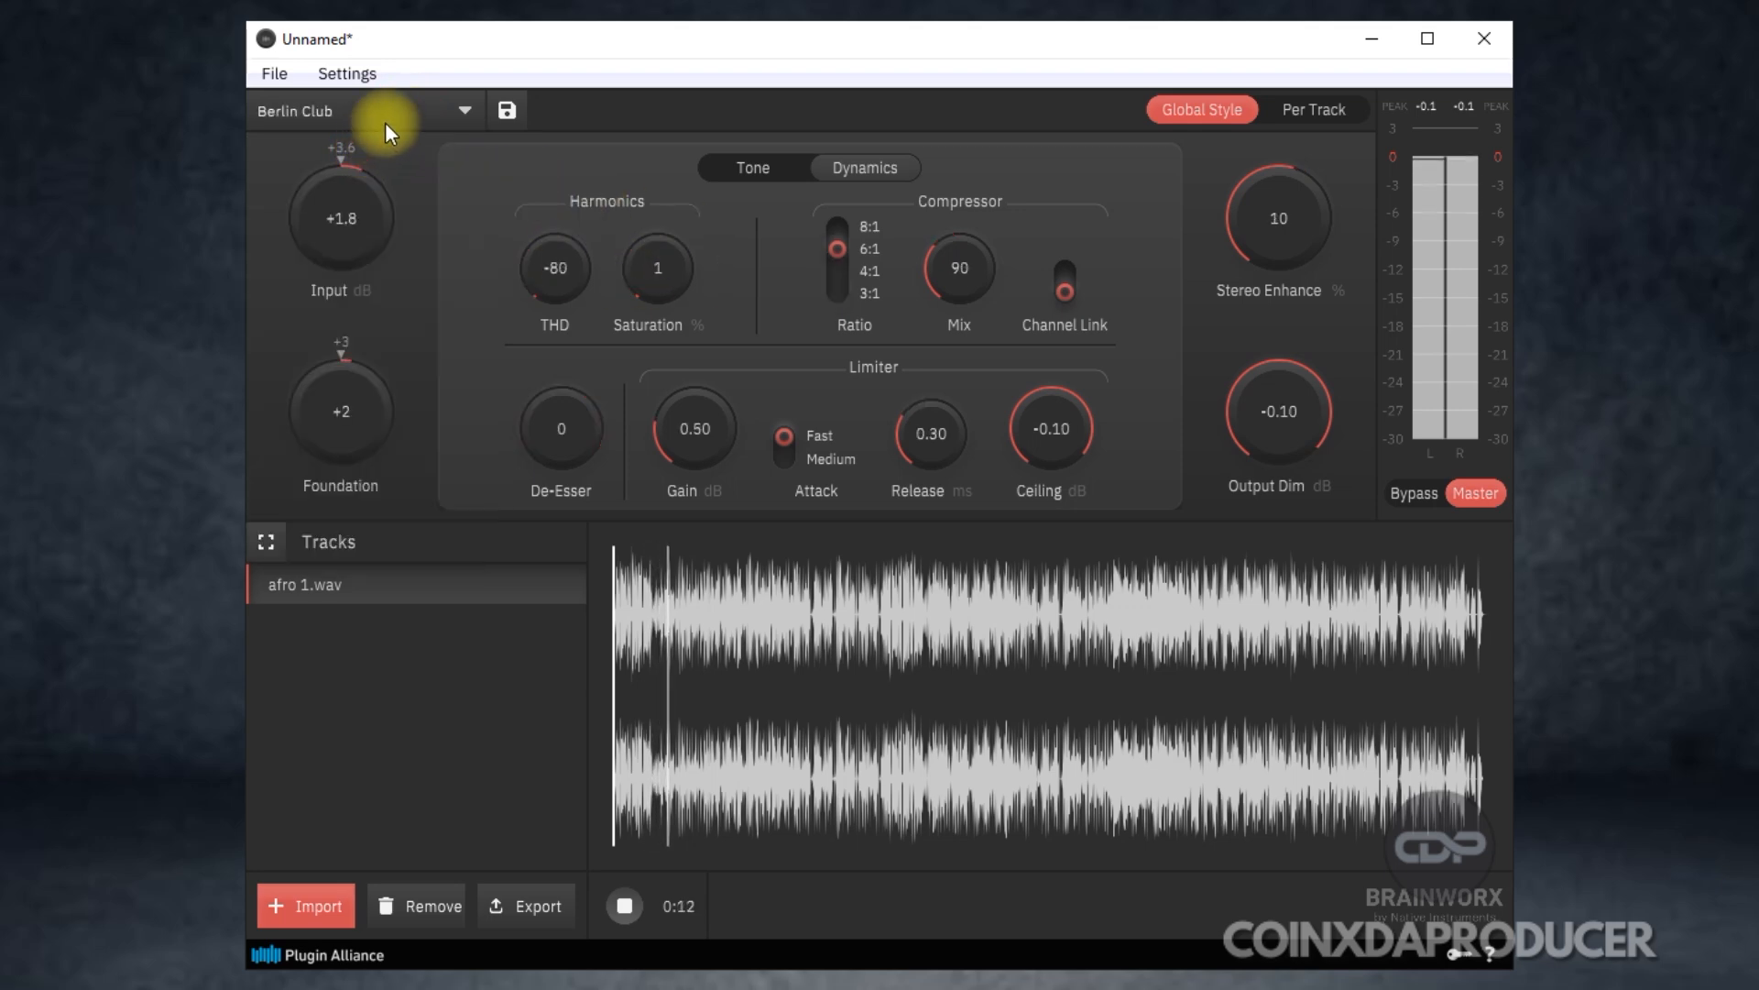
pyautogui.click(393, 109)
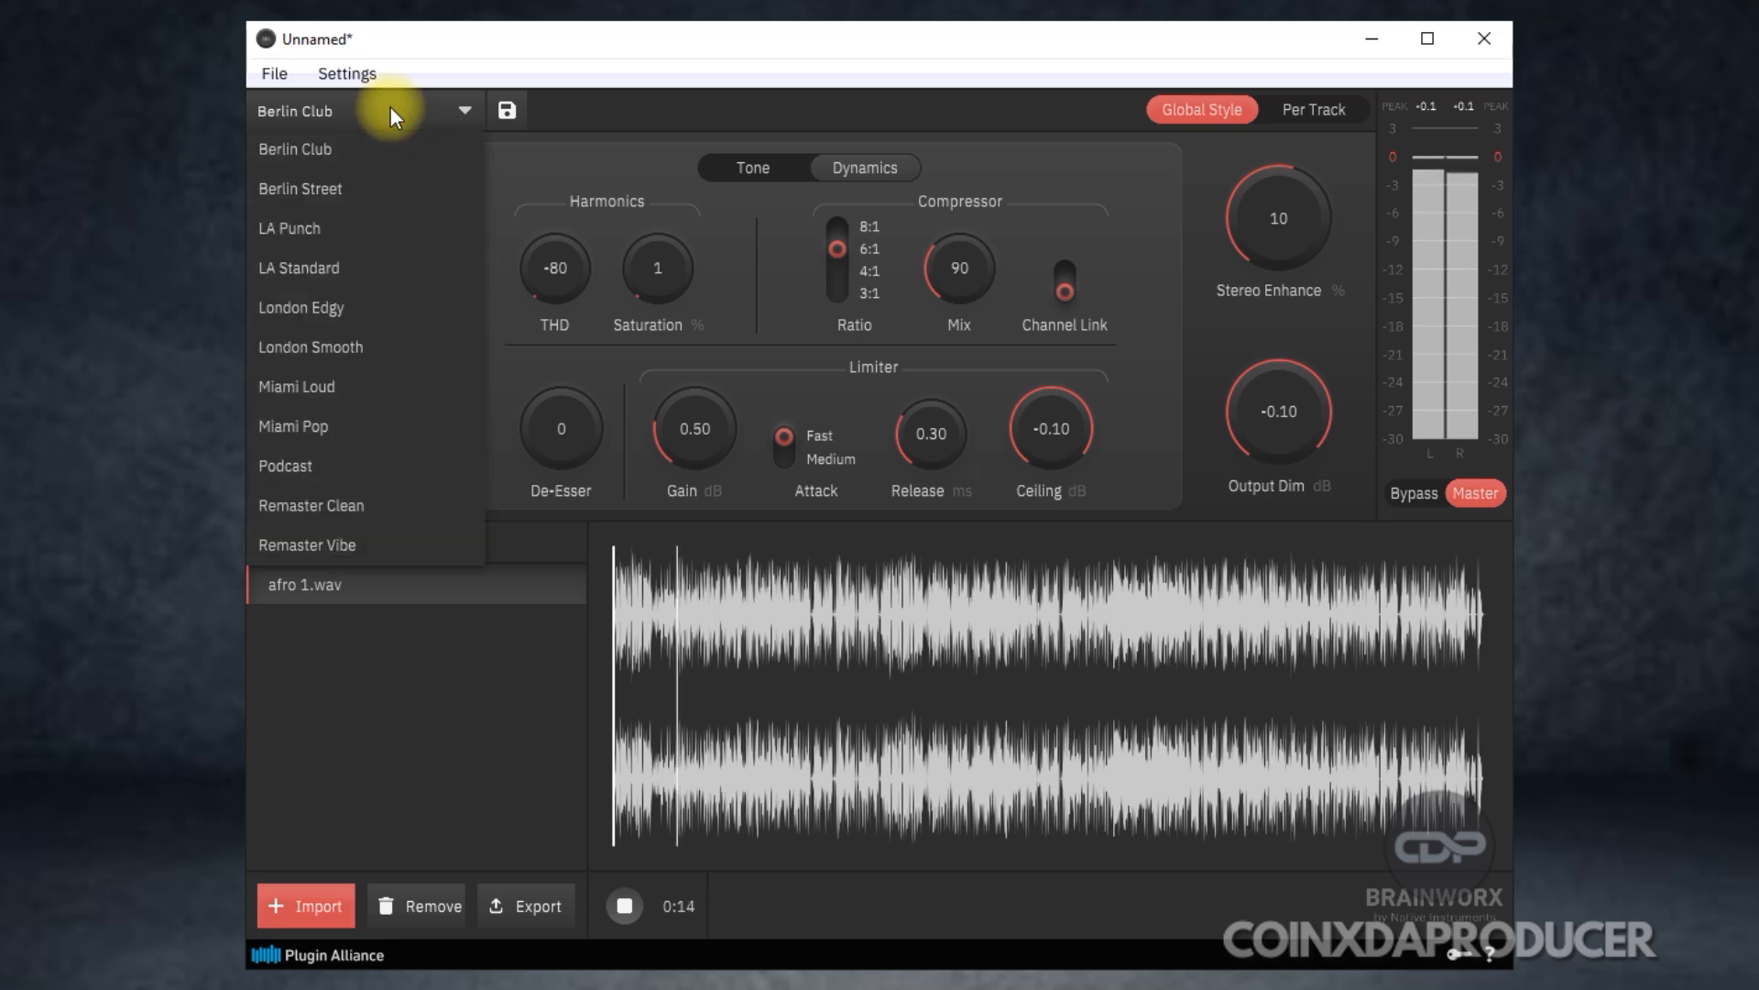
pyautogui.click(304, 189)
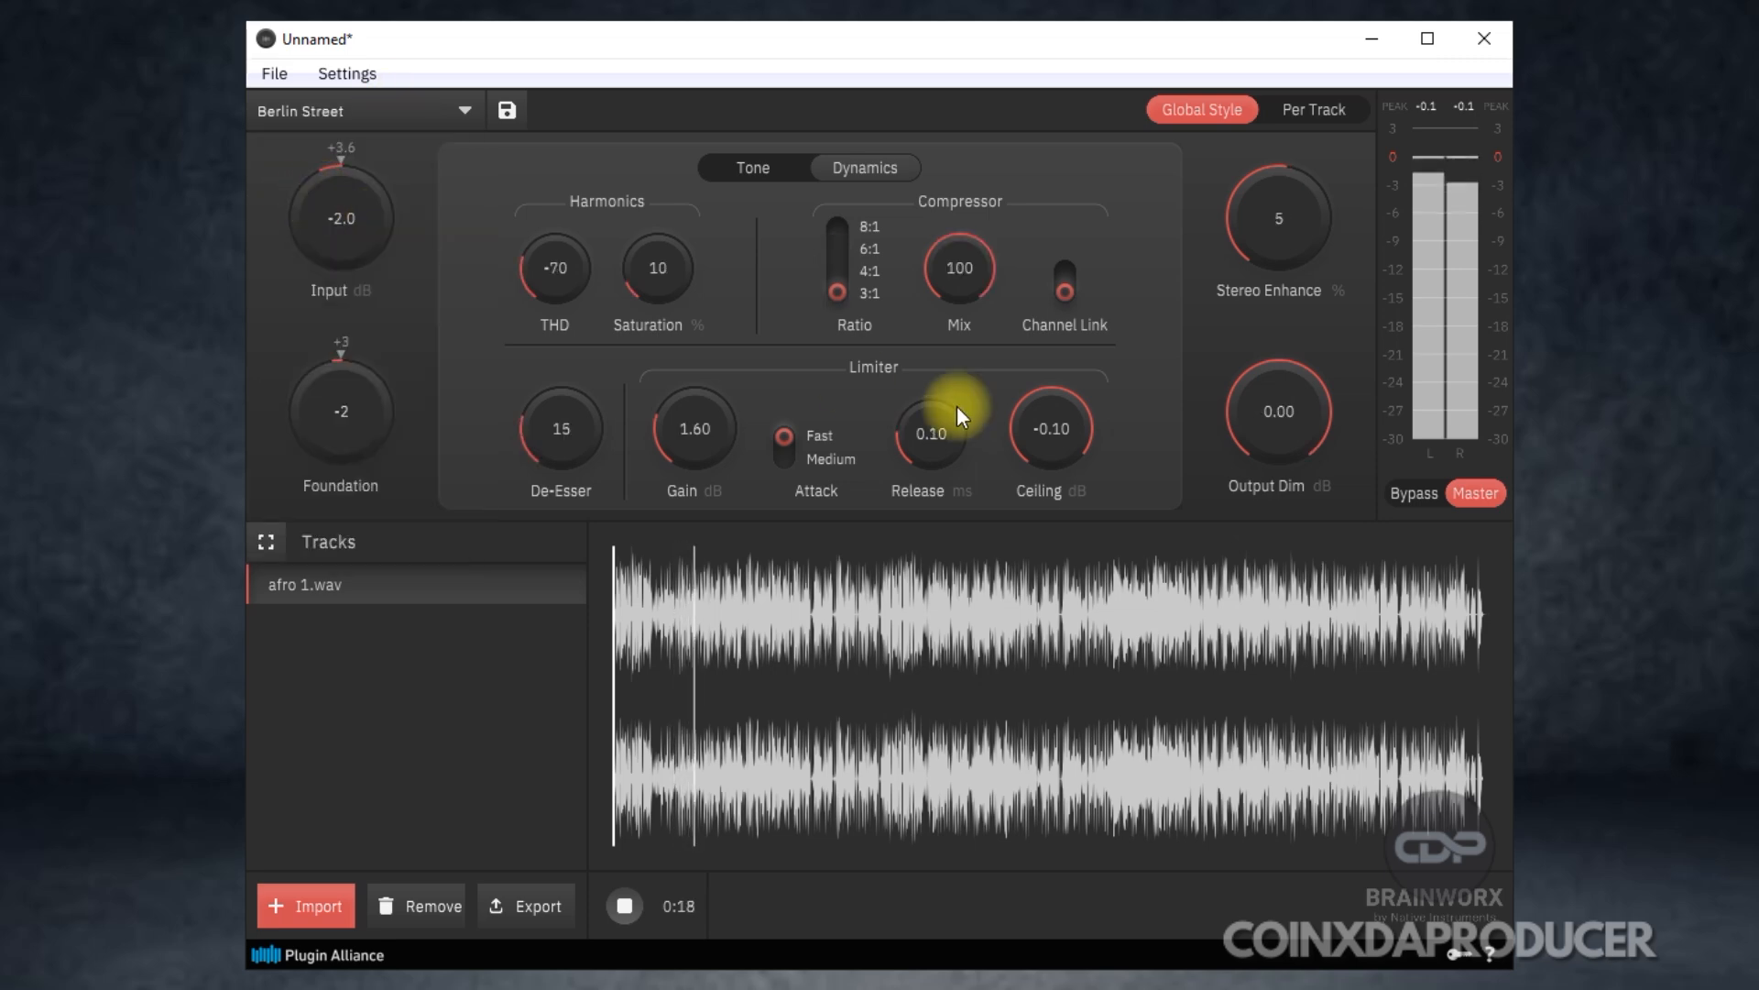
# Apply the London Smooth style and compare the bypassed sound with the mastered sound, ending on Master.
pyautogui.click(438, 98)
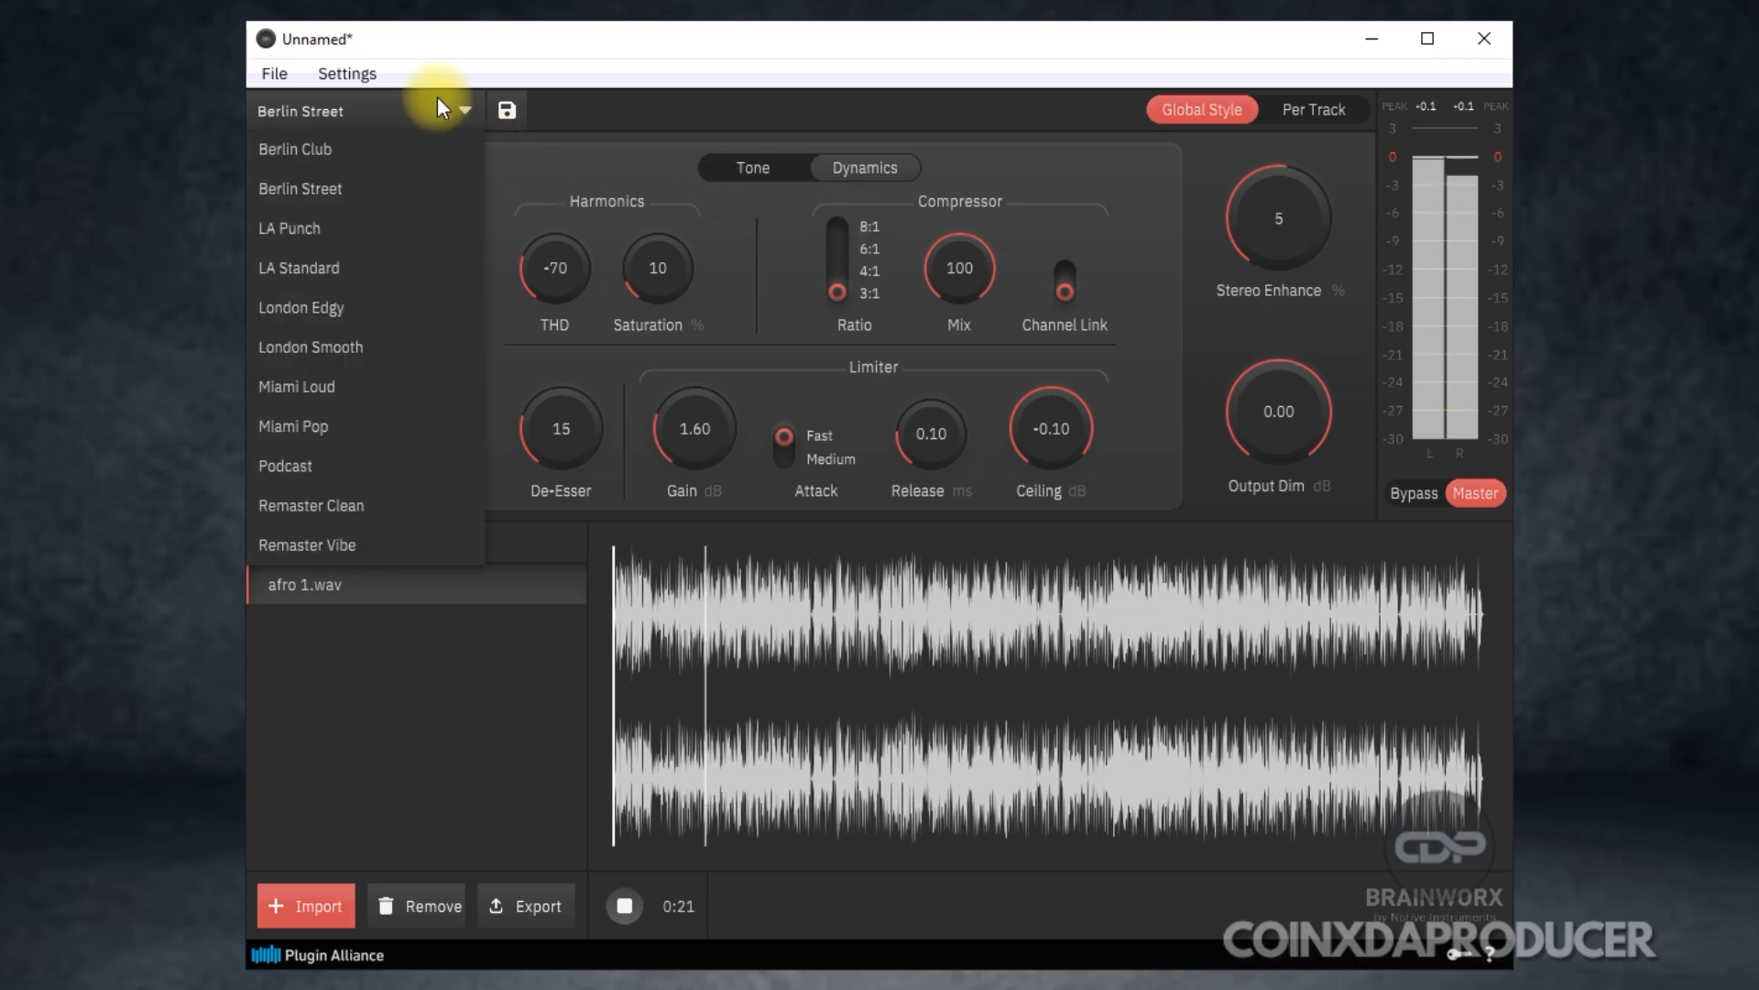
pyautogui.click(364, 347)
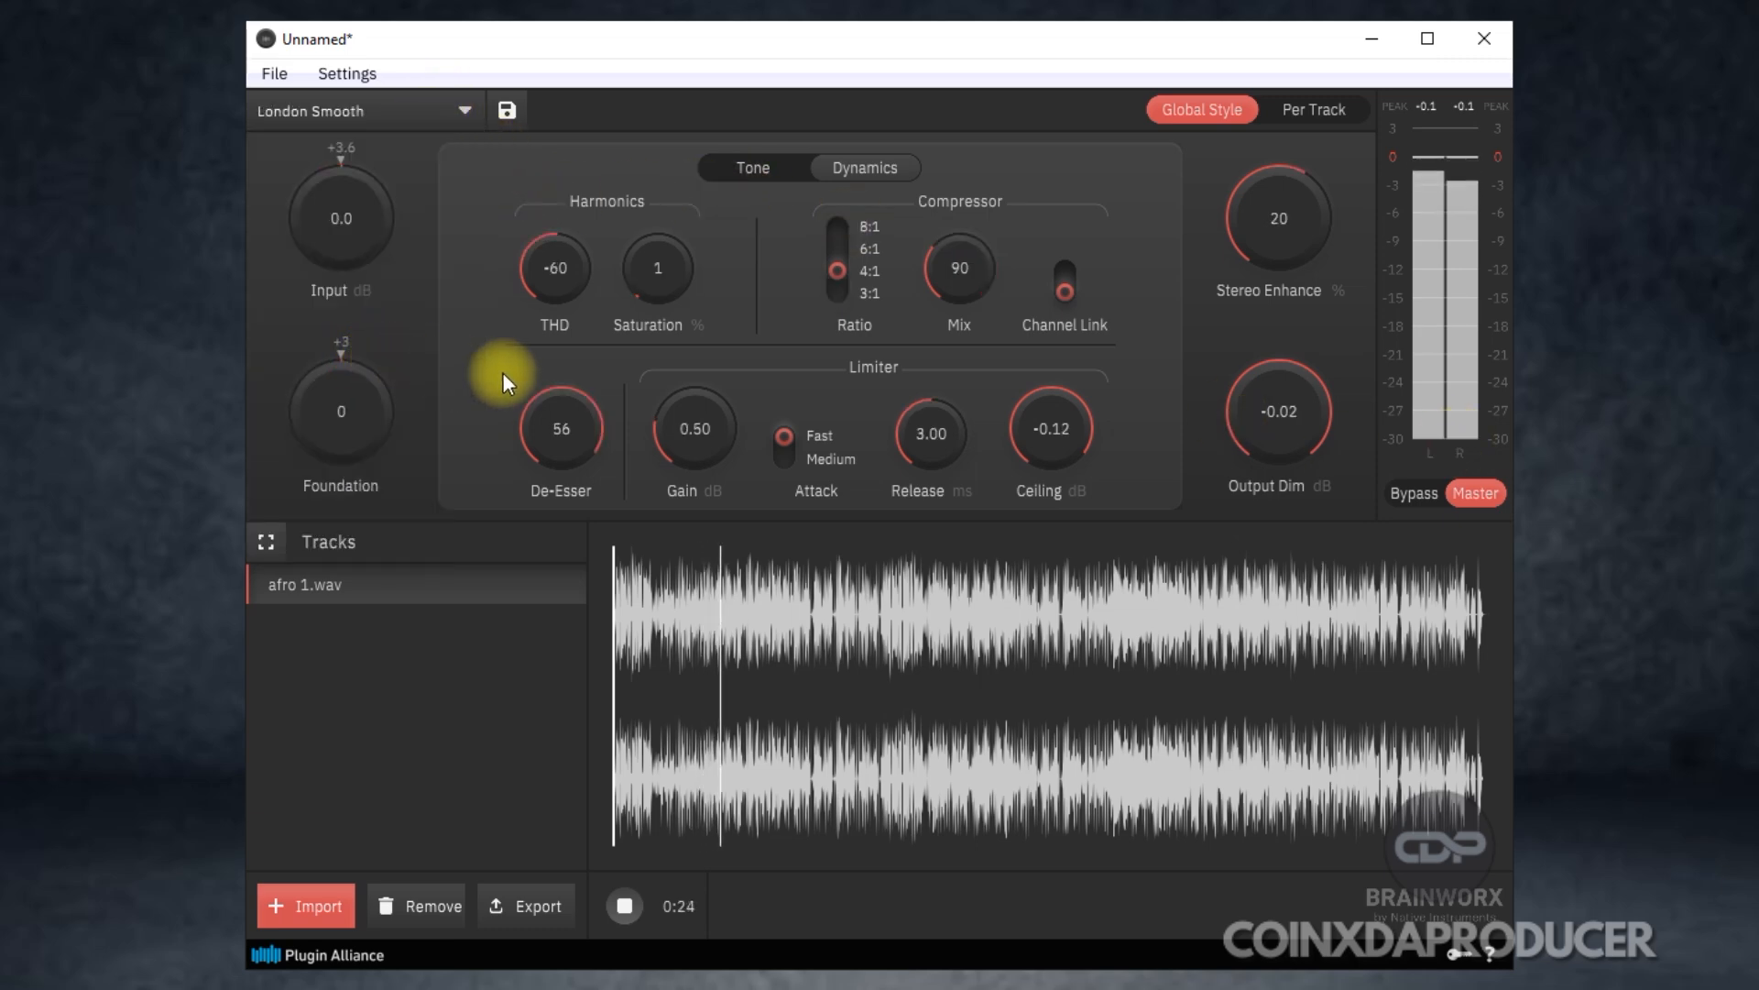
pyautogui.click(1426, 492)
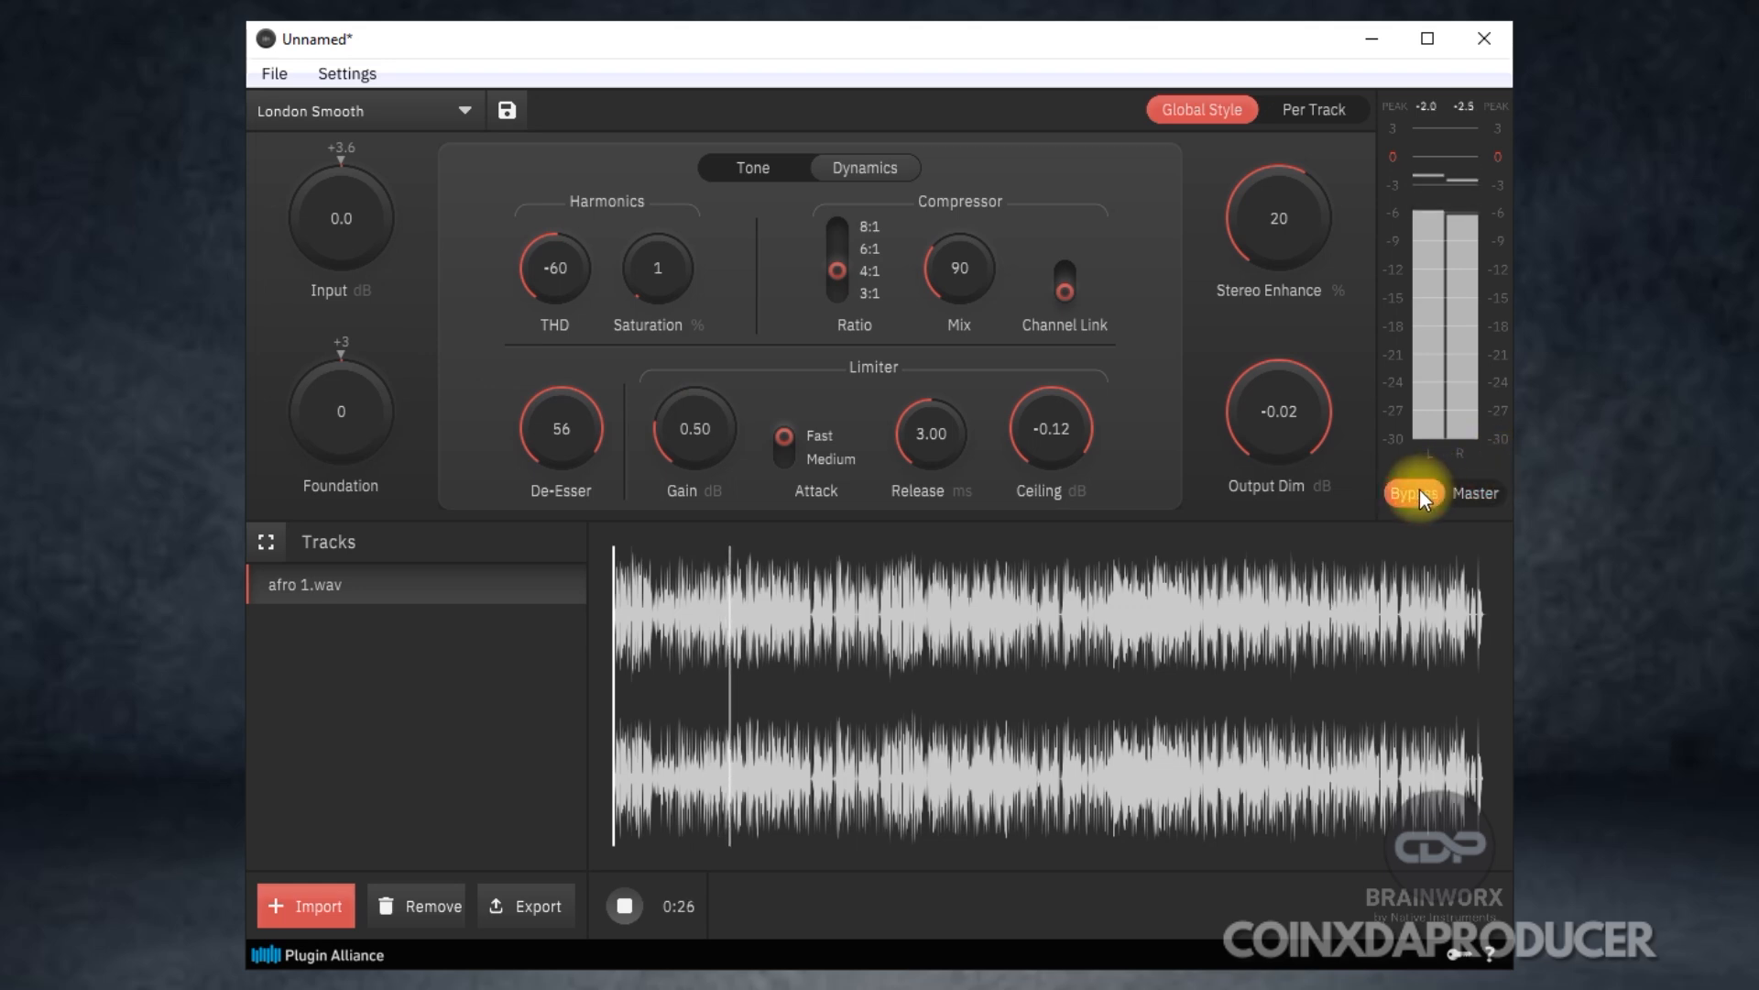
pyautogui.click(1479, 493)
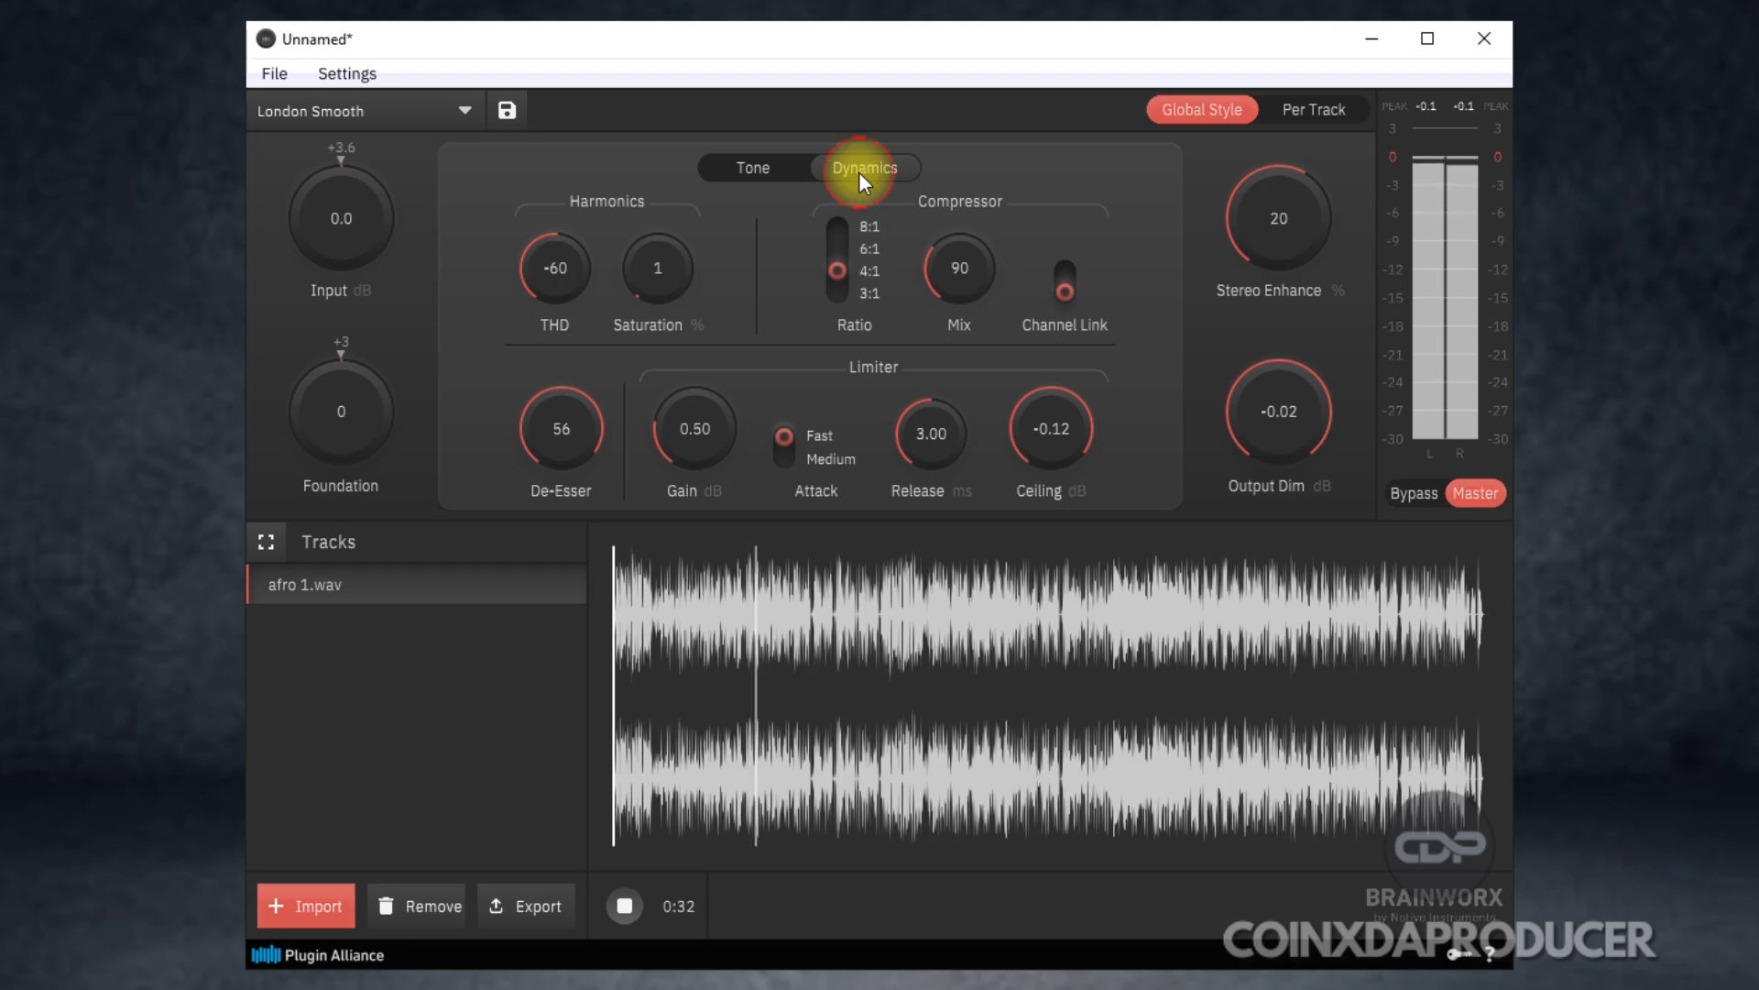
# In the Tone settings, try a strong Bass boost, reset it, and lower Bass to -3.
pyautogui.click(739, 169)
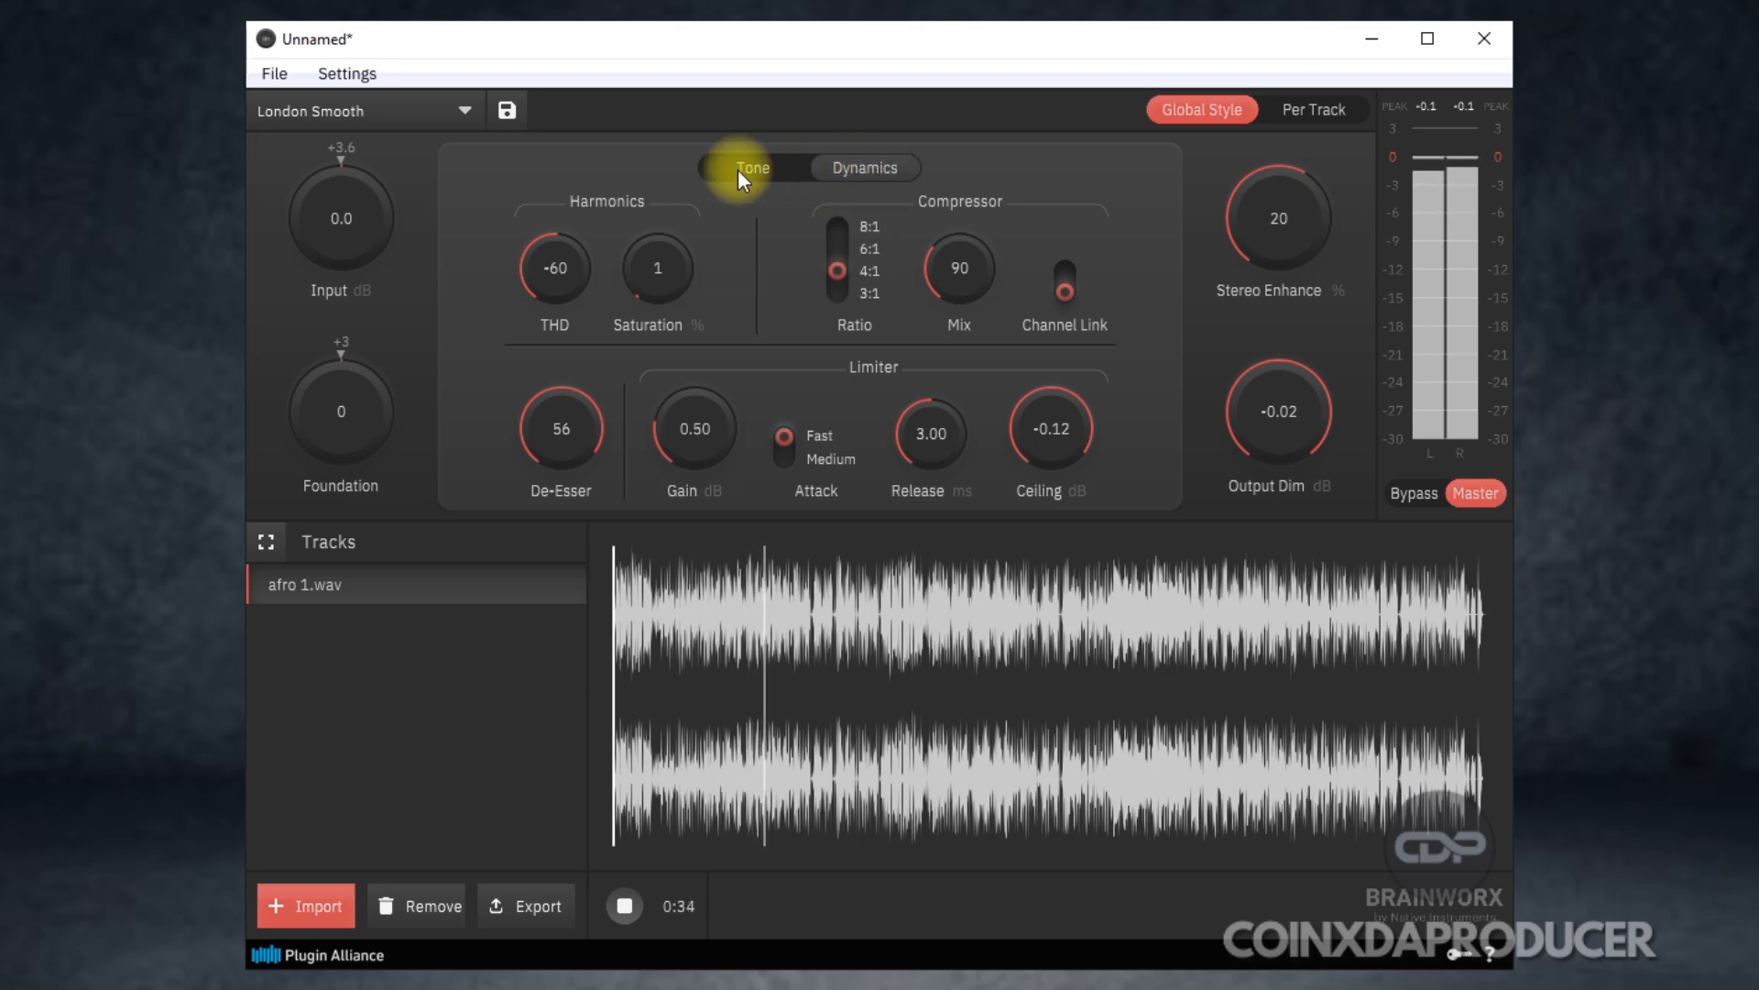
pyautogui.moveTo(573, 263); pyautogui.dragTo(536, 134)
pyautogui.moveTo(571, 253); pyautogui.dragTo(559, 135)
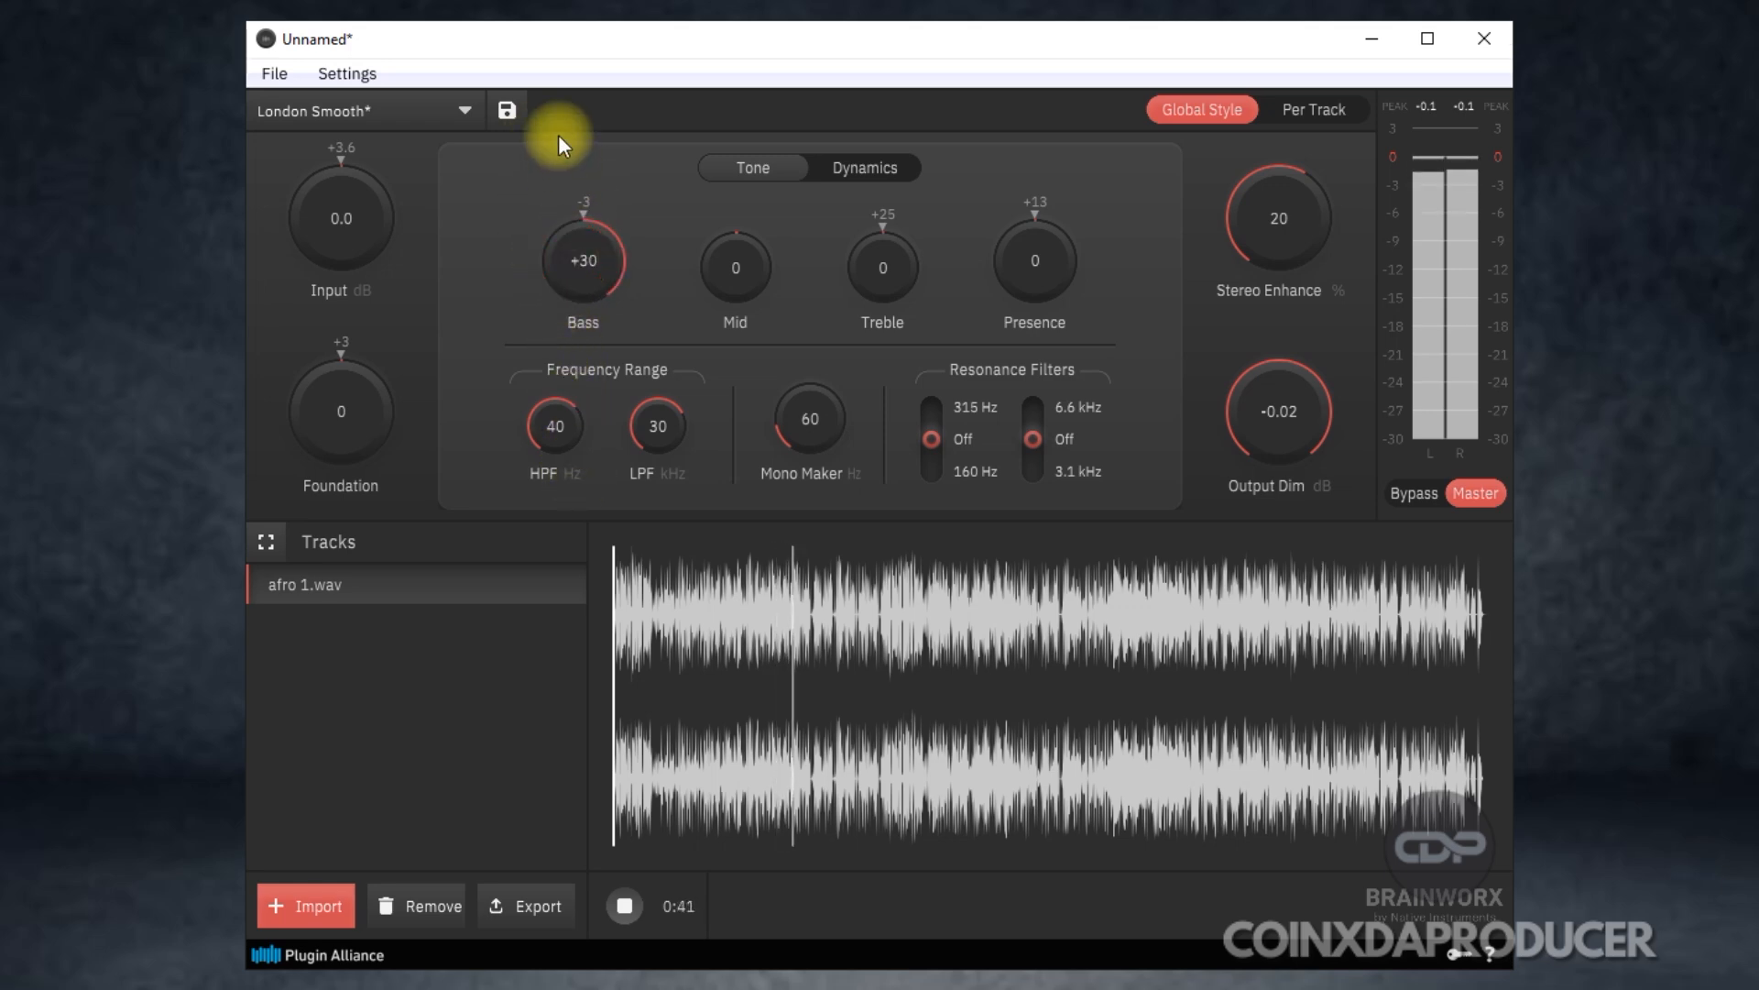
pyautogui.doubleClick(592, 258)
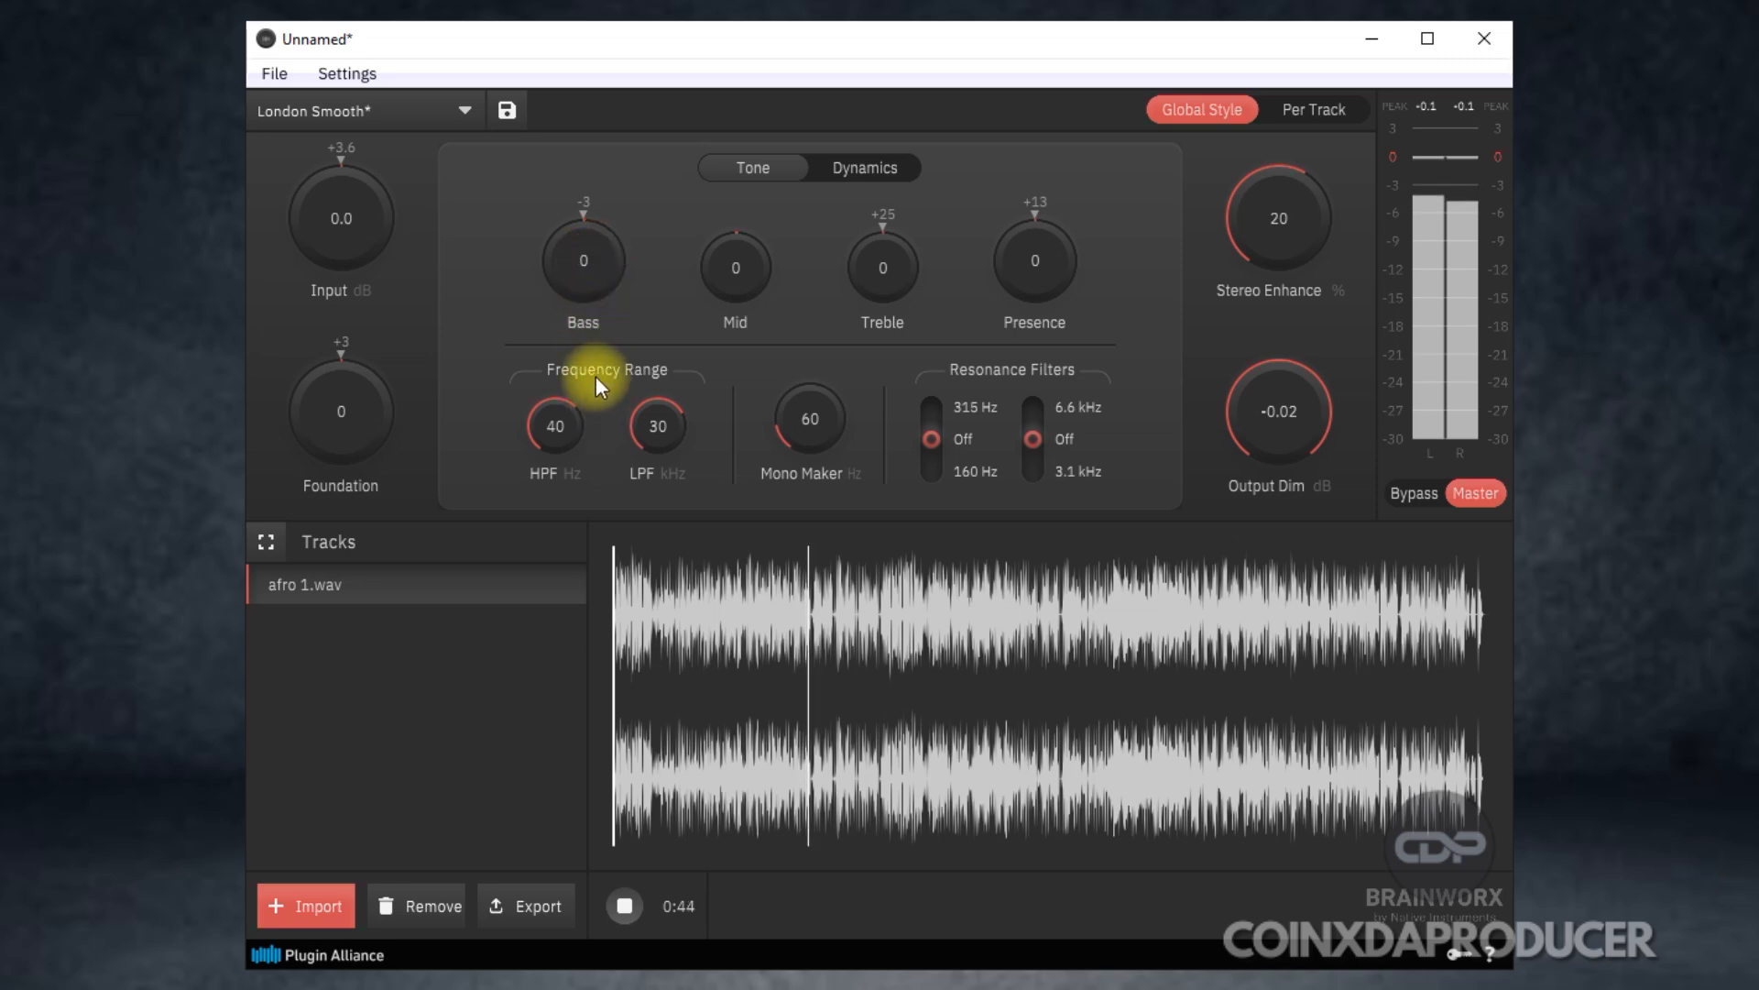
pyautogui.moveTo(592, 260); pyautogui.dragTo(594, 278)
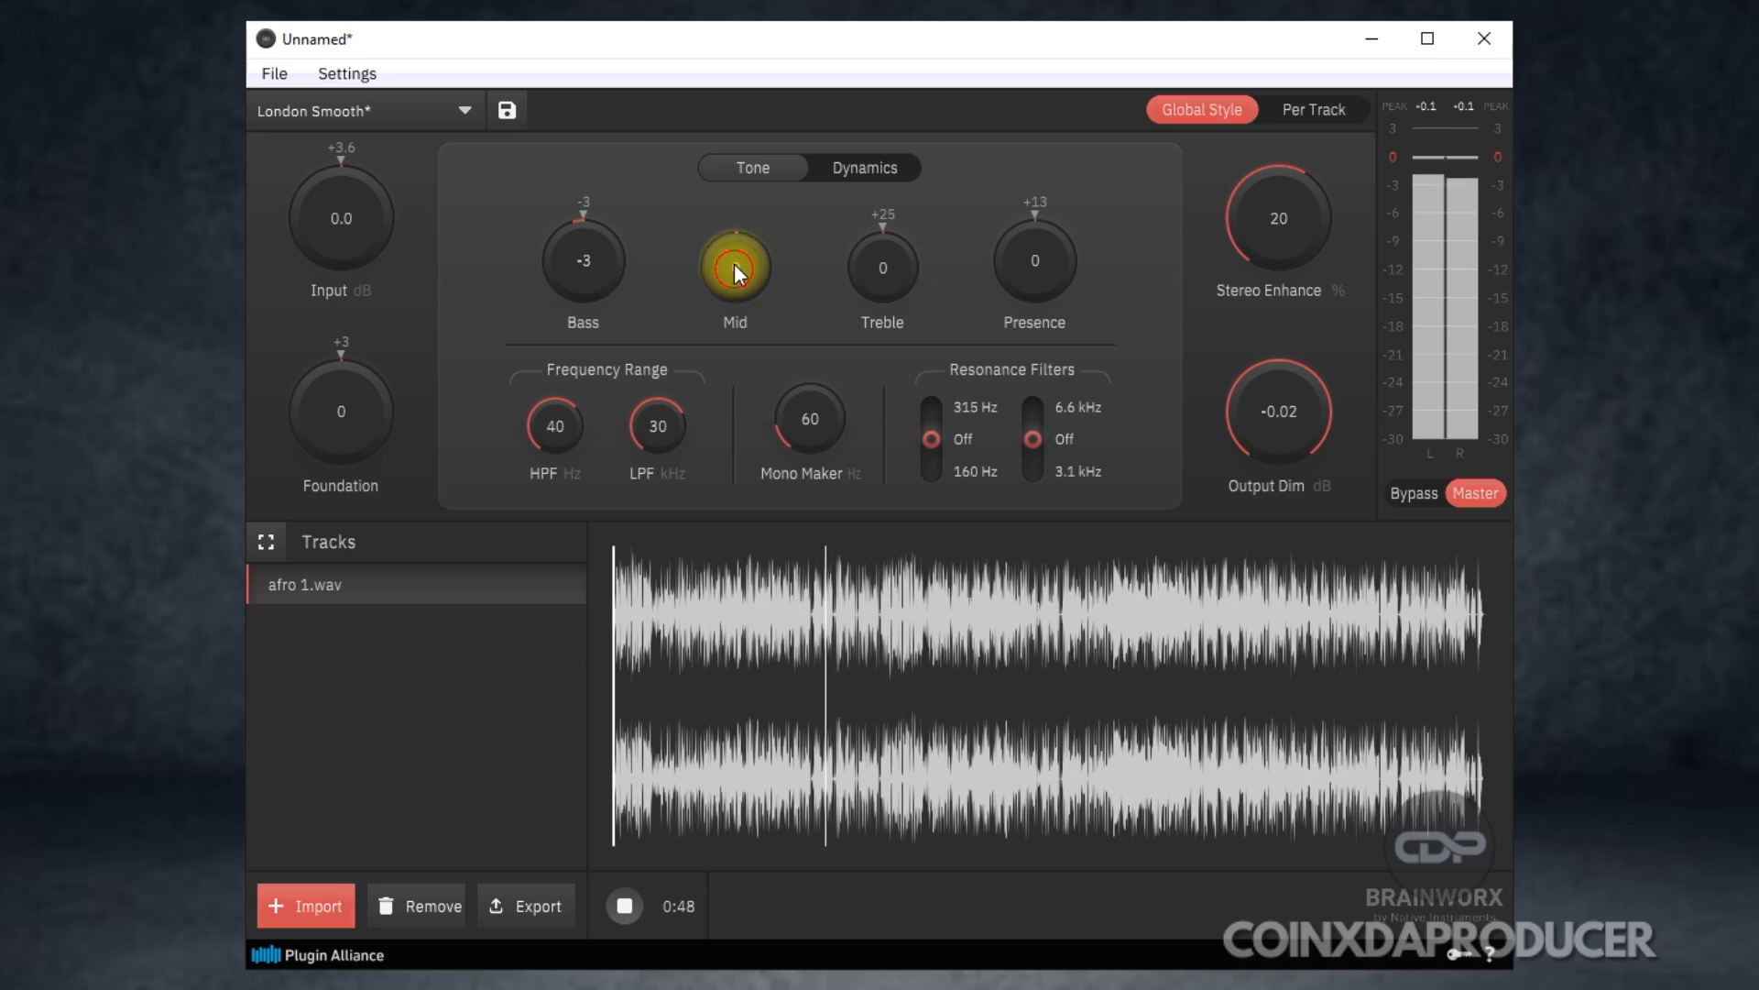
# Try the Mid tone at +30 and -30, and return it to 0.
pyautogui.moveTo(734, 268); pyautogui.dragTo(727, 68)
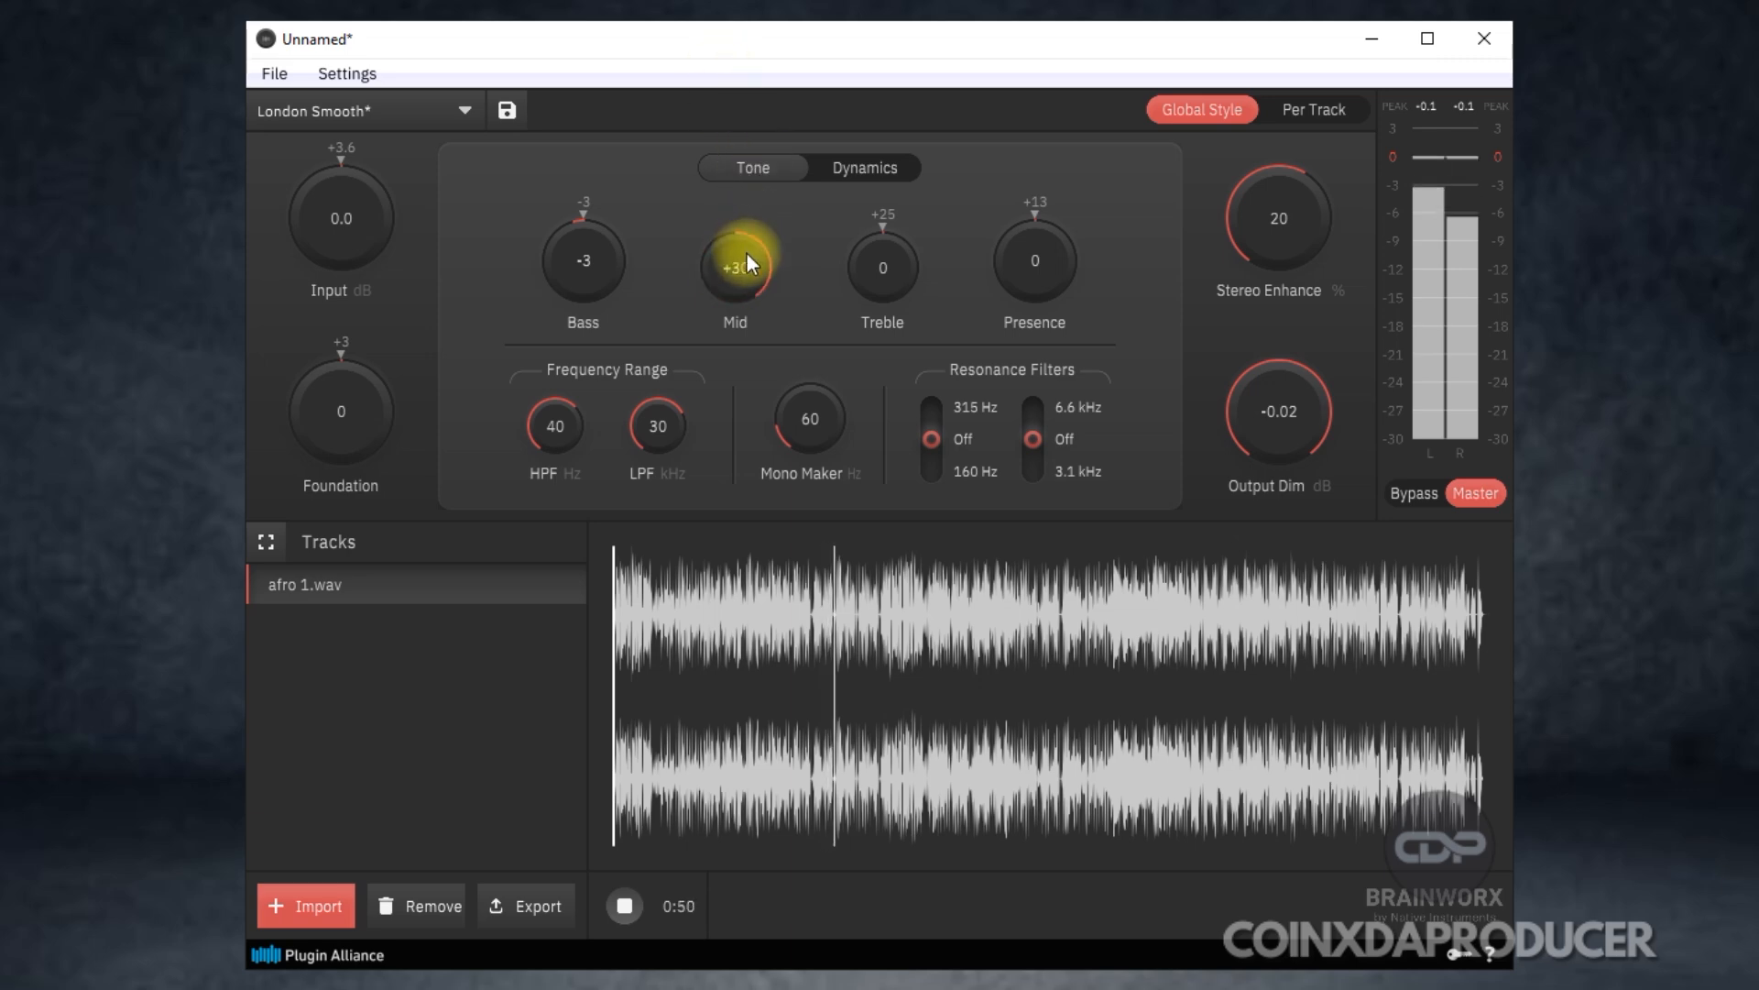
pyautogui.moveTo(743, 263); pyautogui.dragTo(807, 654)
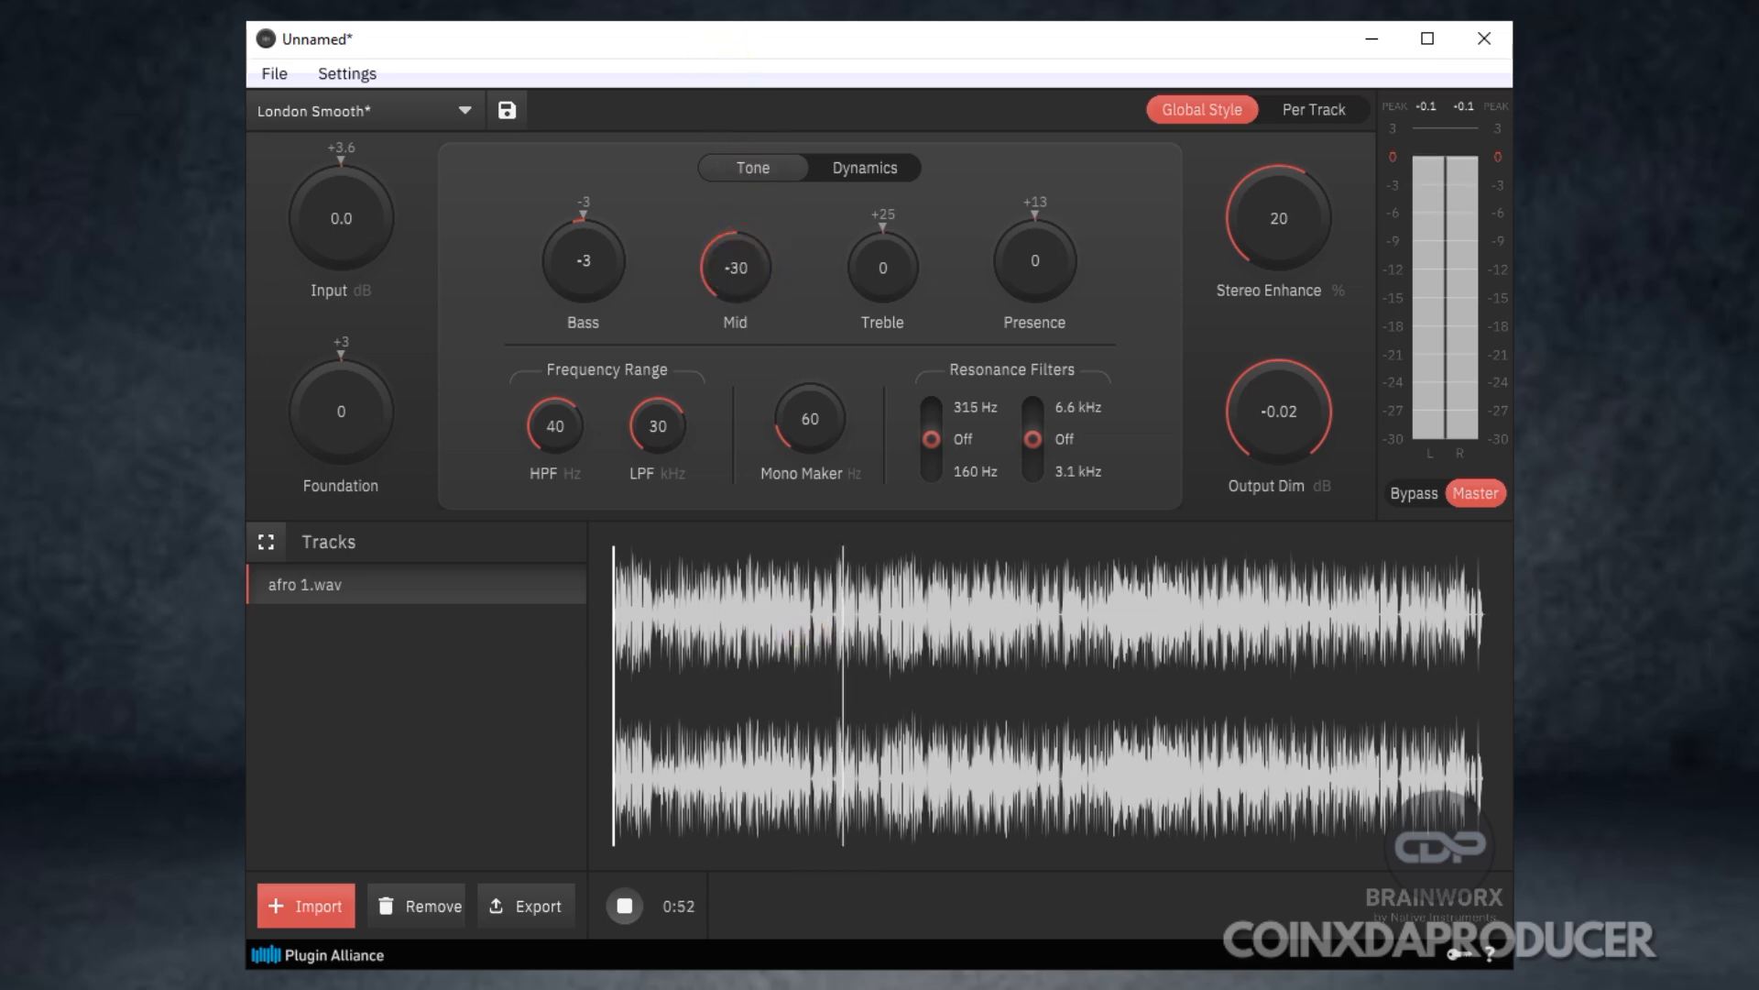
pyautogui.moveTo(730, 265); pyautogui.dragTo(724, 128)
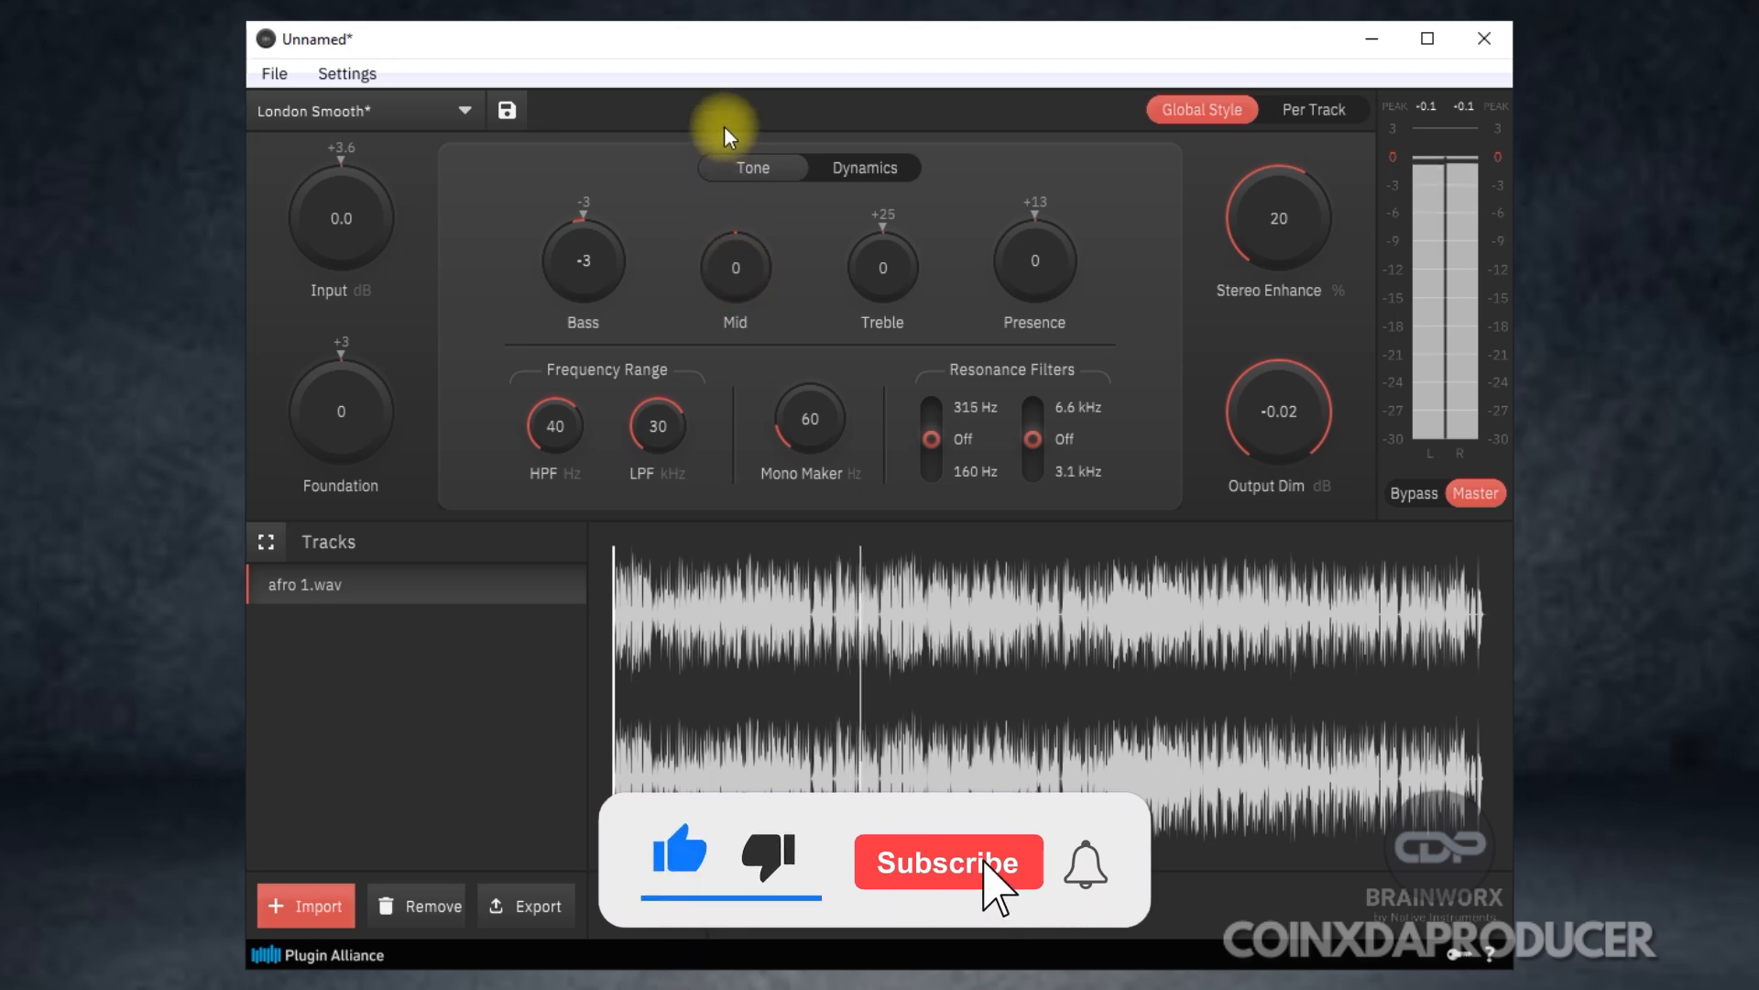
# Set Presence to +6, Bass to -2 and Treble to +17.
pyautogui.moveTo(899, 248)
pyautogui.mouseDown()
pyautogui.moveTo(863, 70)
pyautogui.moveTo(876, 230)
pyautogui.mouseUp()
pyautogui.moveTo(1050, 277); pyautogui.dragTo(572, 247)
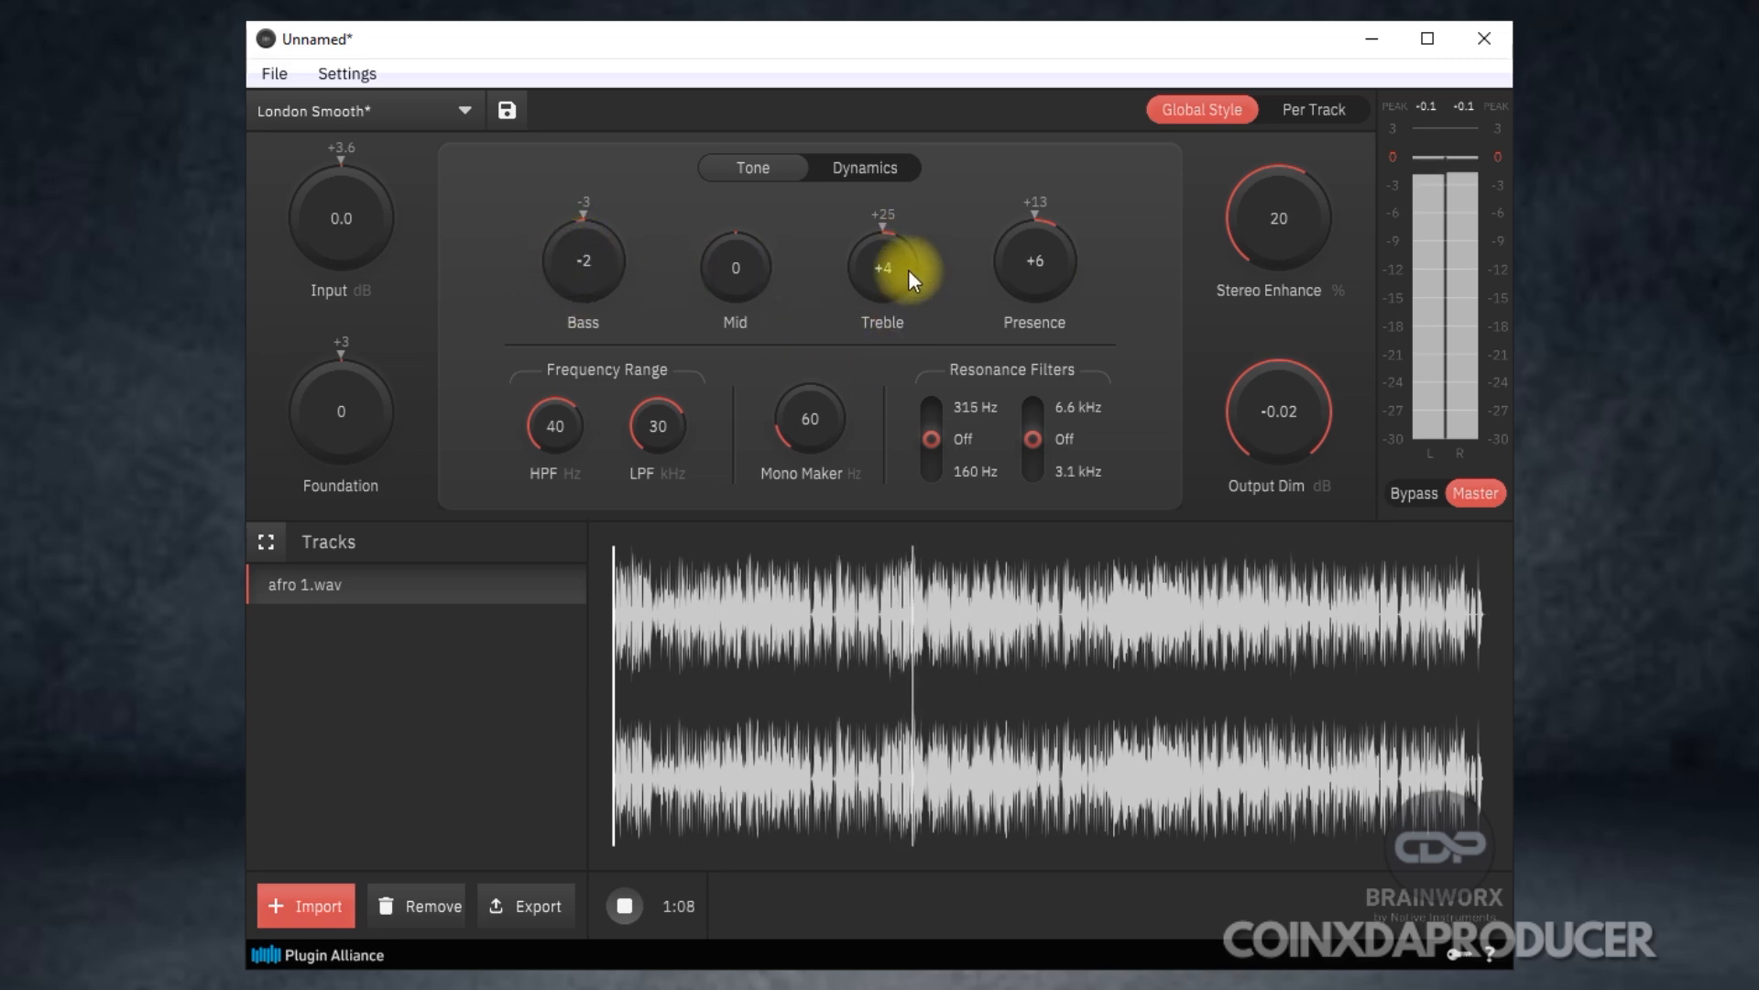
pyautogui.moveTo(898, 263); pyautogui.dragTo(889, 326)
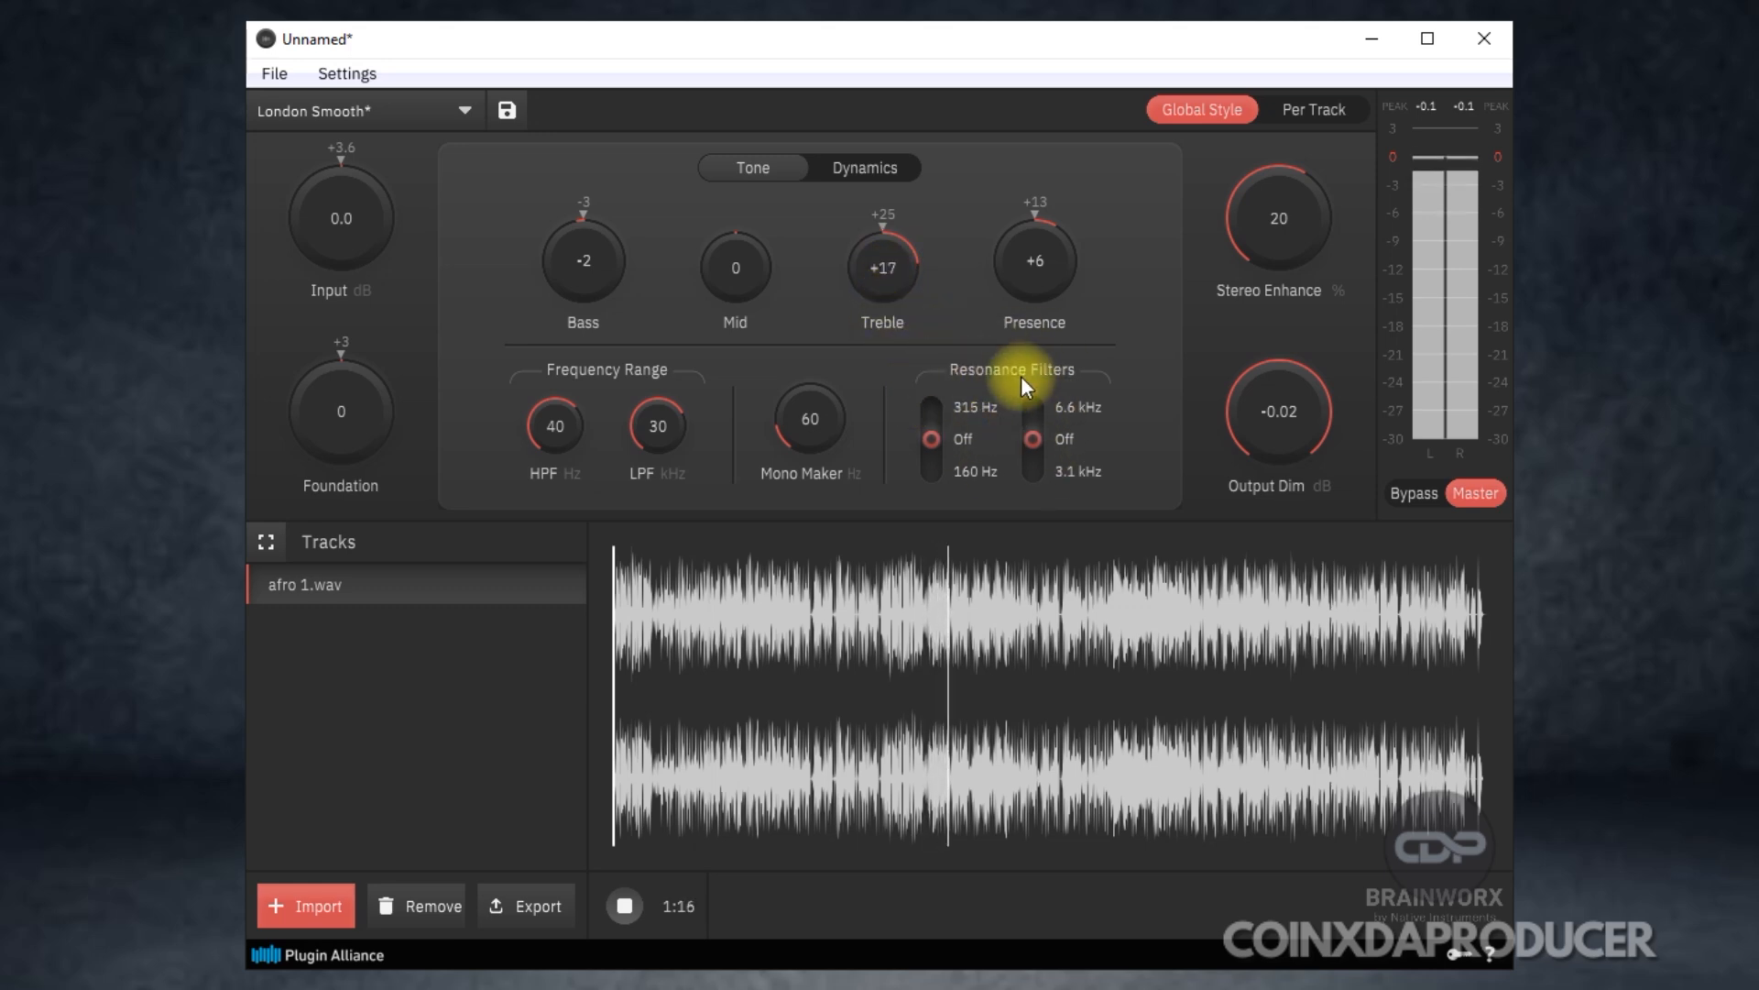
# Adjust the frequency range to an HPF of 12 Hz and an LPF of 28 kHz.
pyautogui.moveTo(642, 455); pyautogui.dragTo(669, 418)
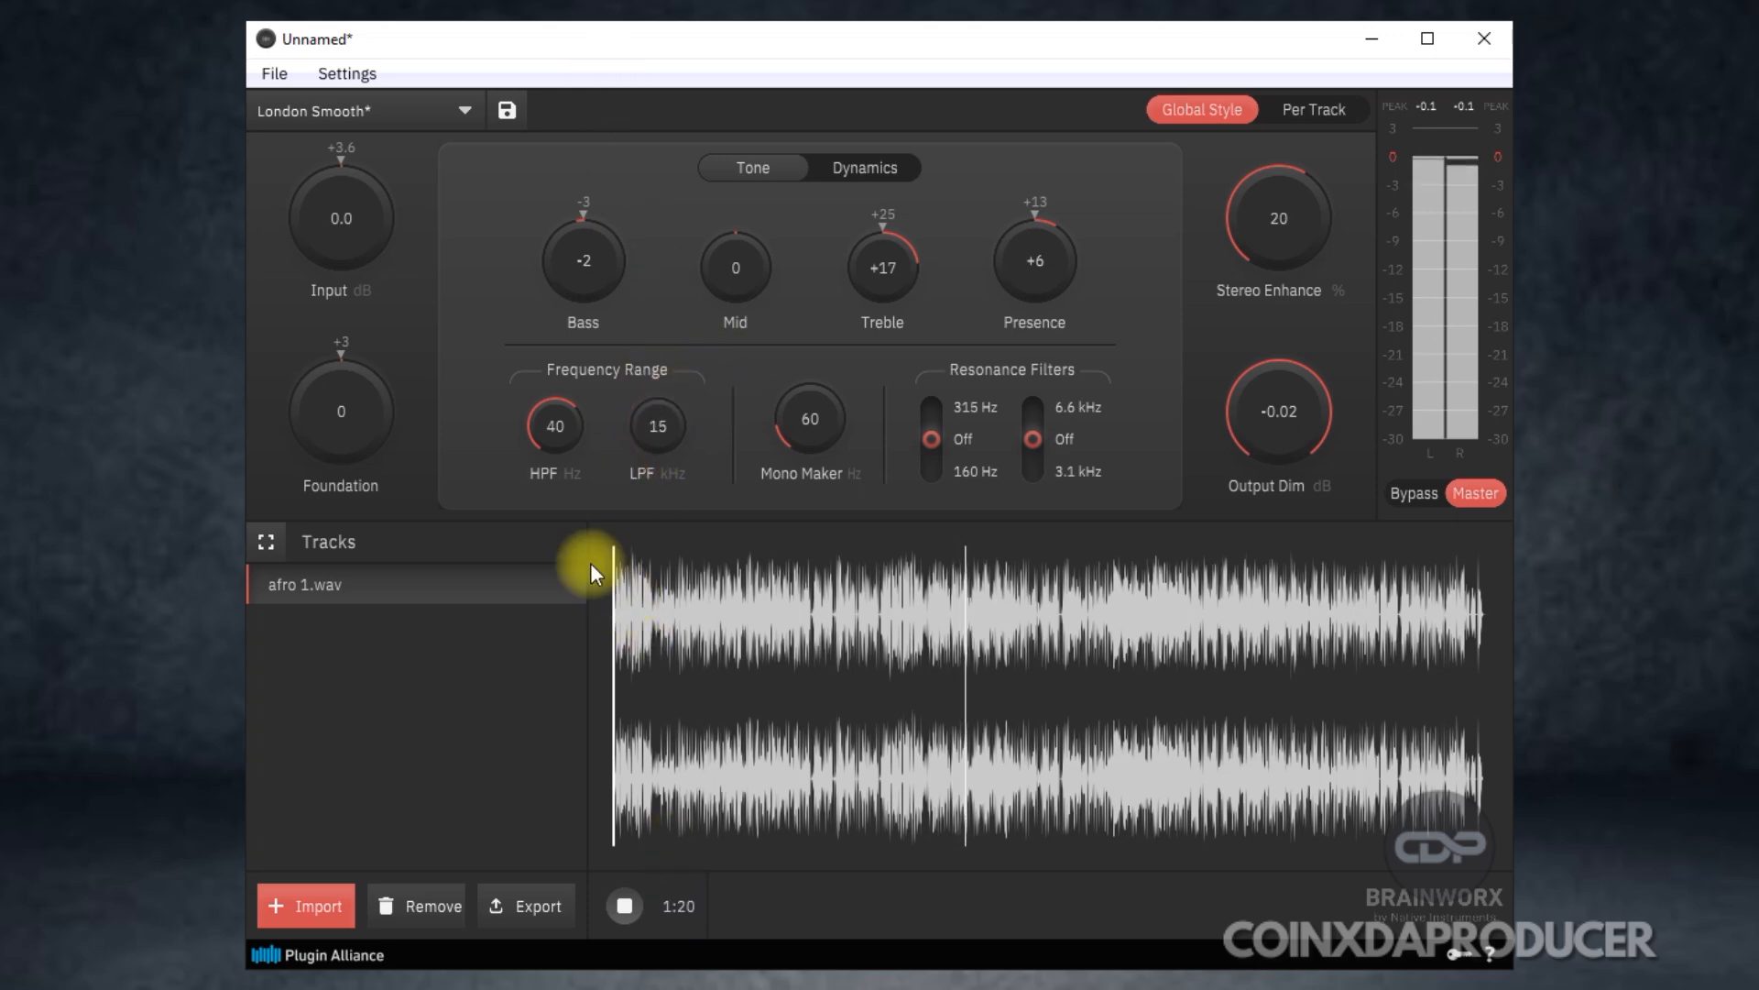
pyautogui.moveTo(558, 432); pyautogui.dragTo(560, 637)
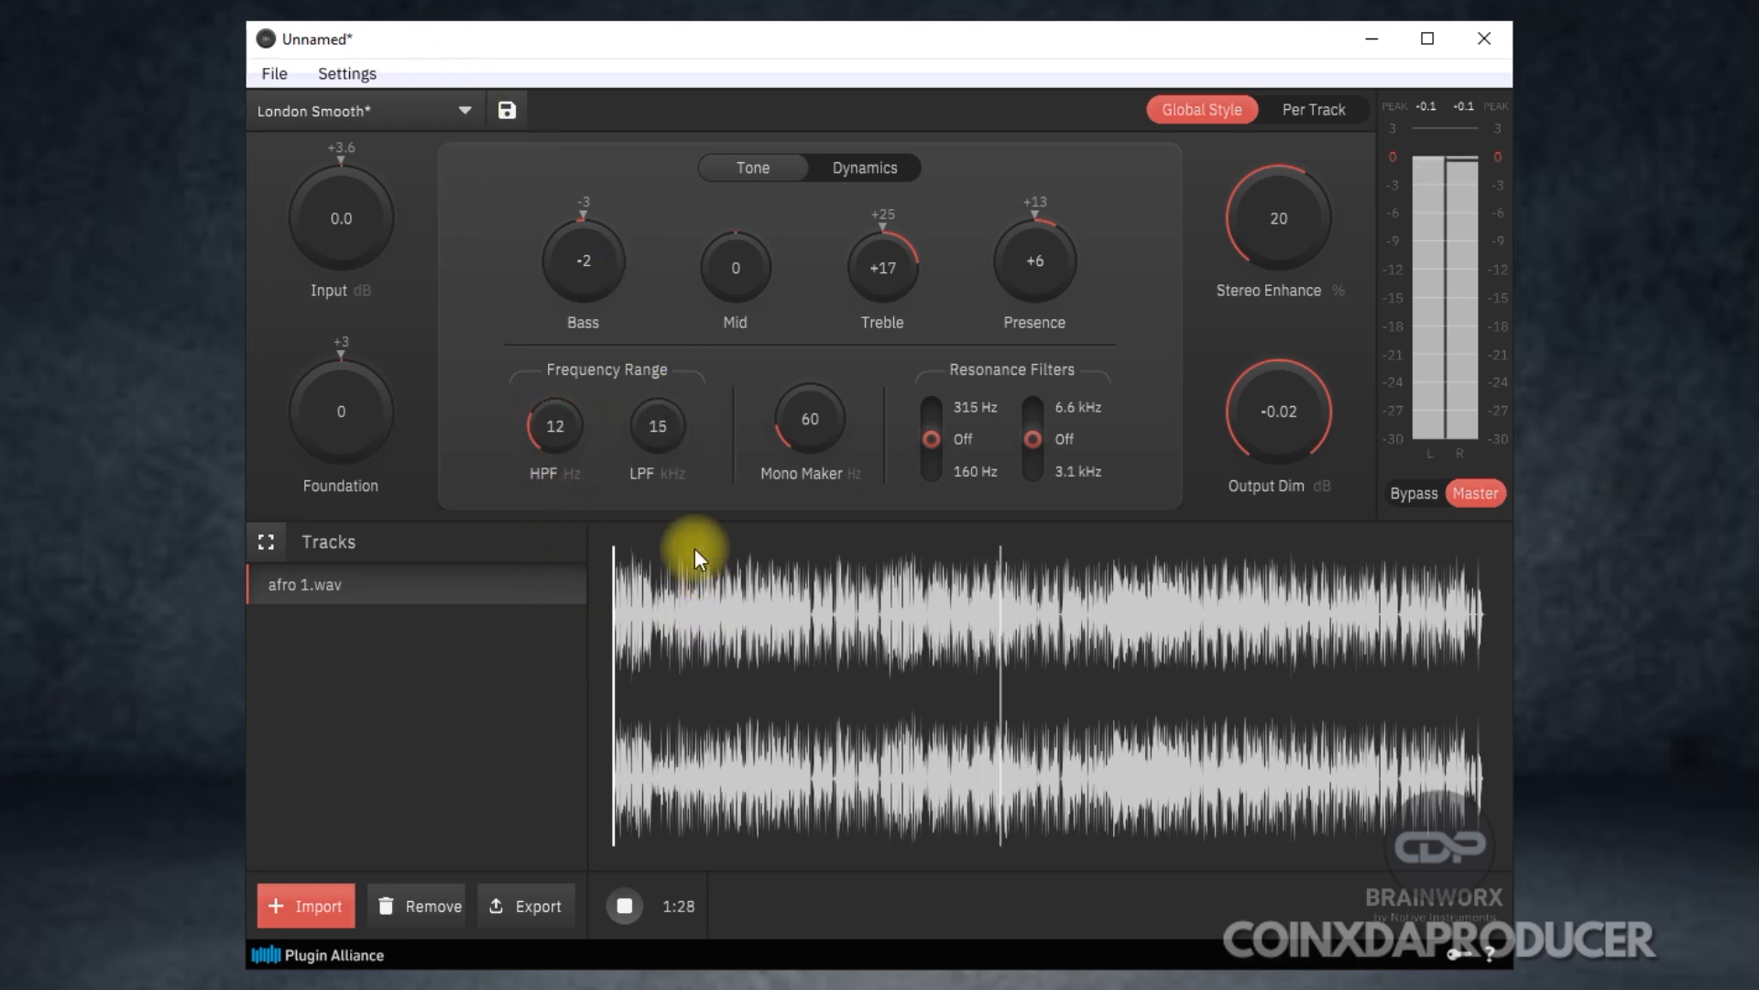
pyautogui.moveTo(649, 402); pyautogui.dragTo(612, 195)
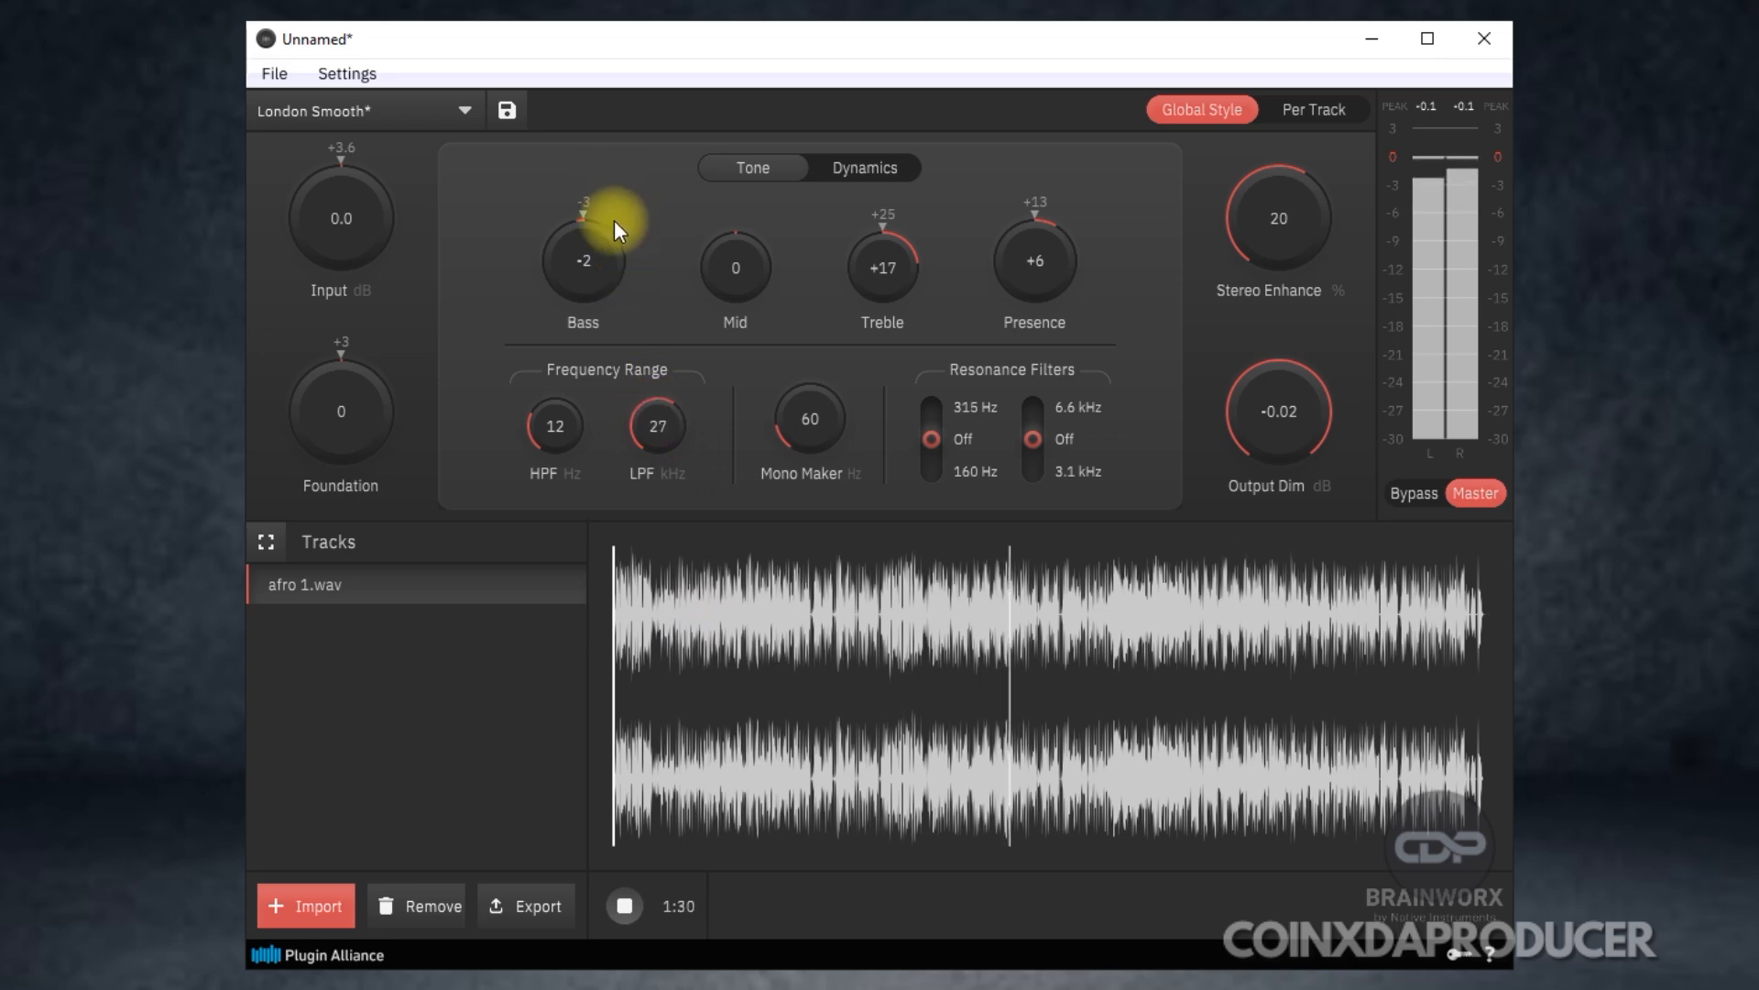
# Try the Mono Maker at 300 Hz and set it to 136 Hz.
pyautogui.click(819, 438)
pyautogui.moveTo(818, 438); pyautogui.dragTo(809, 378)
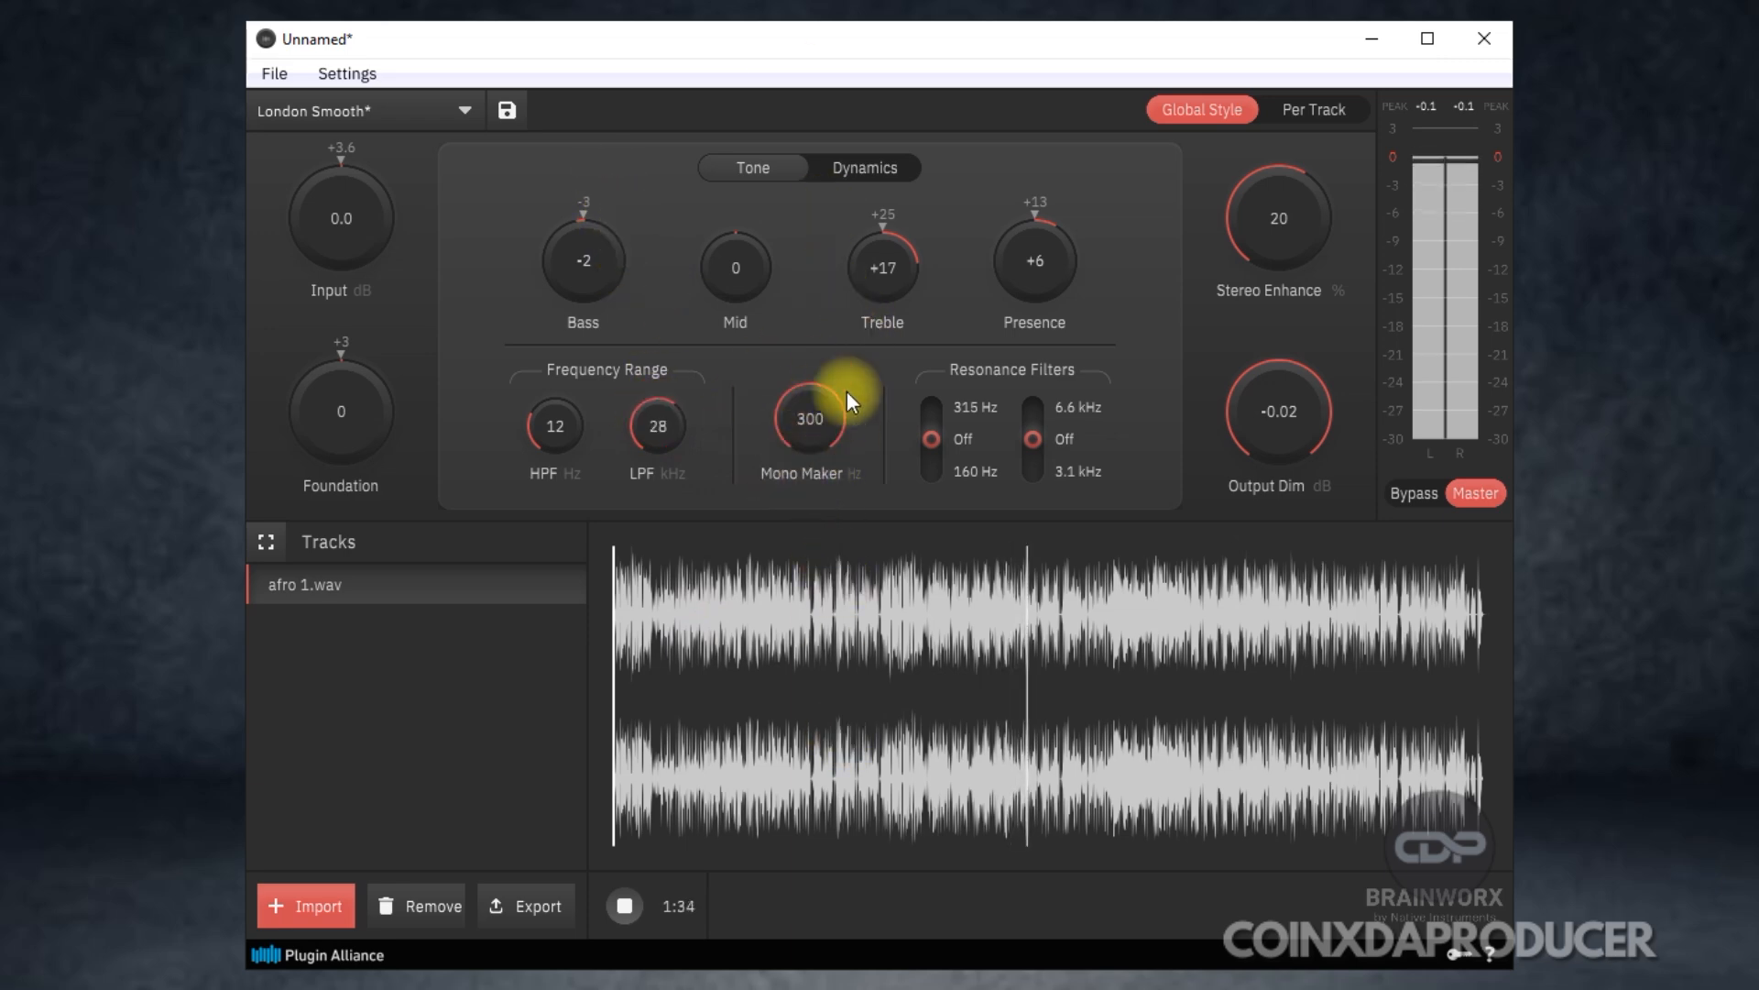
pyautogui.moveTo(812, 425); pyautogui.dragTo(818, 600)
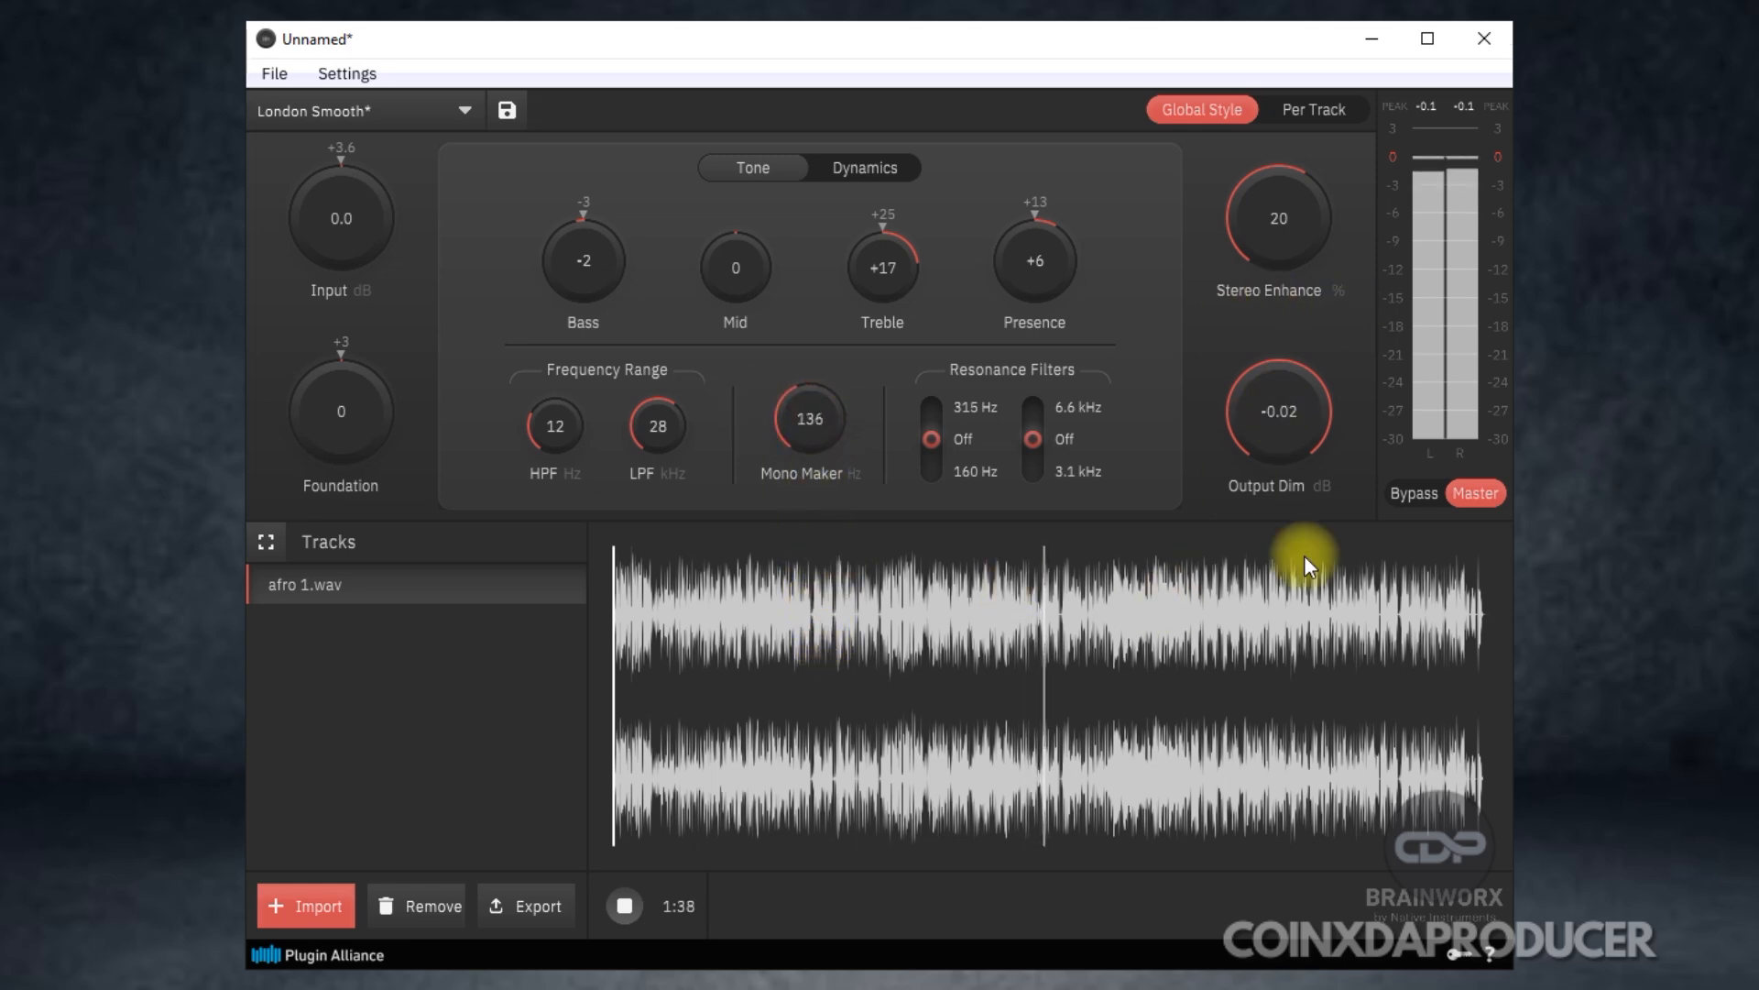
# Stop playback and play the mastered track again from the beginning.
pyautogui.click(626, 906)
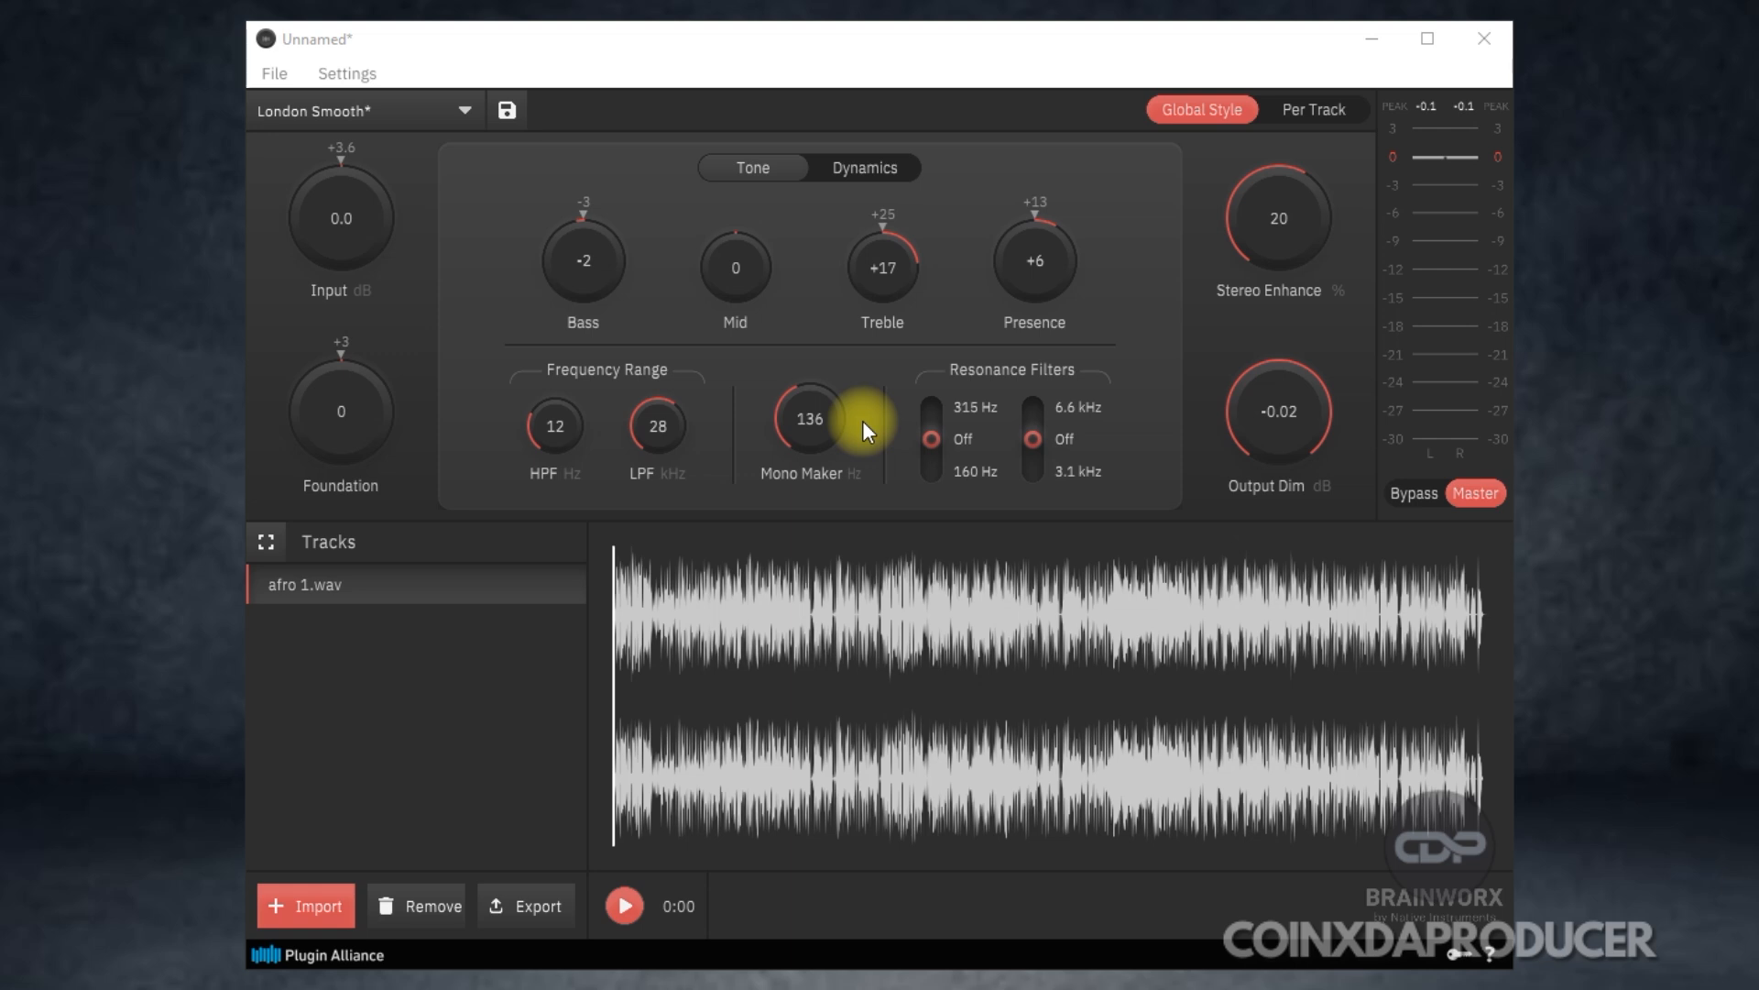
pyautogui.press('space')
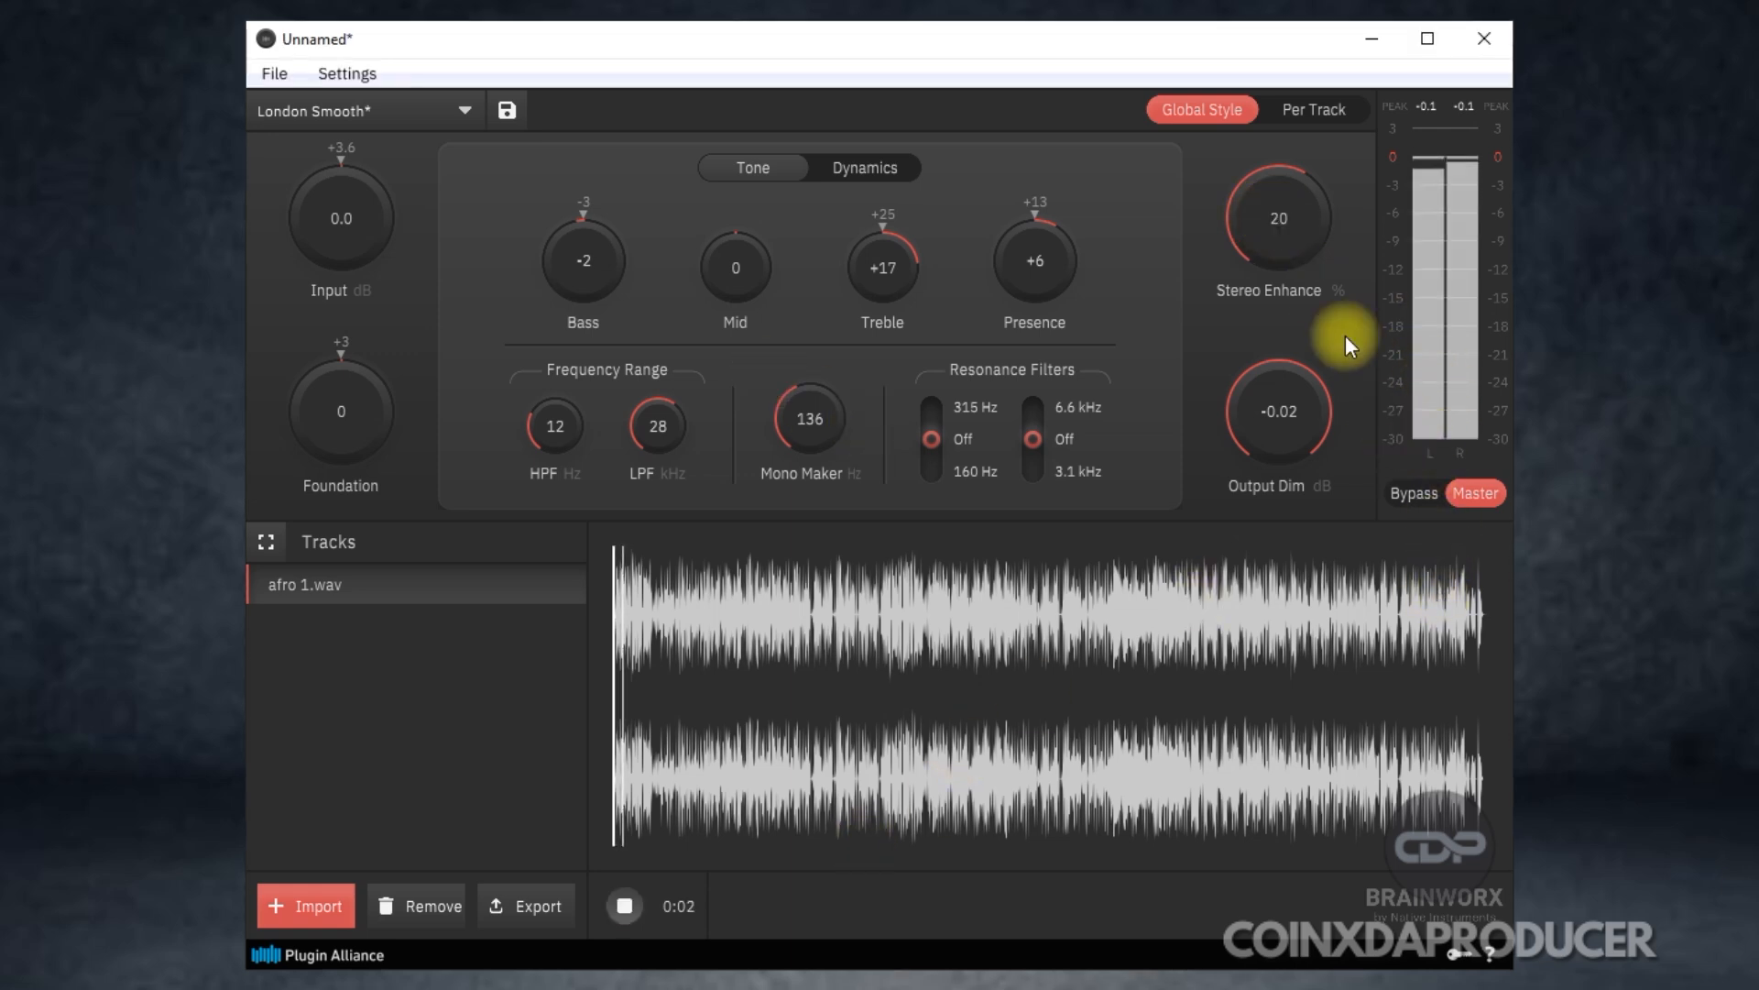
# Try Stereo Enhance at -100% and 100%, and set it to 25%.
pyautogui.moveTo(1286, 209); pyautogui.dragTo(1279, 669)
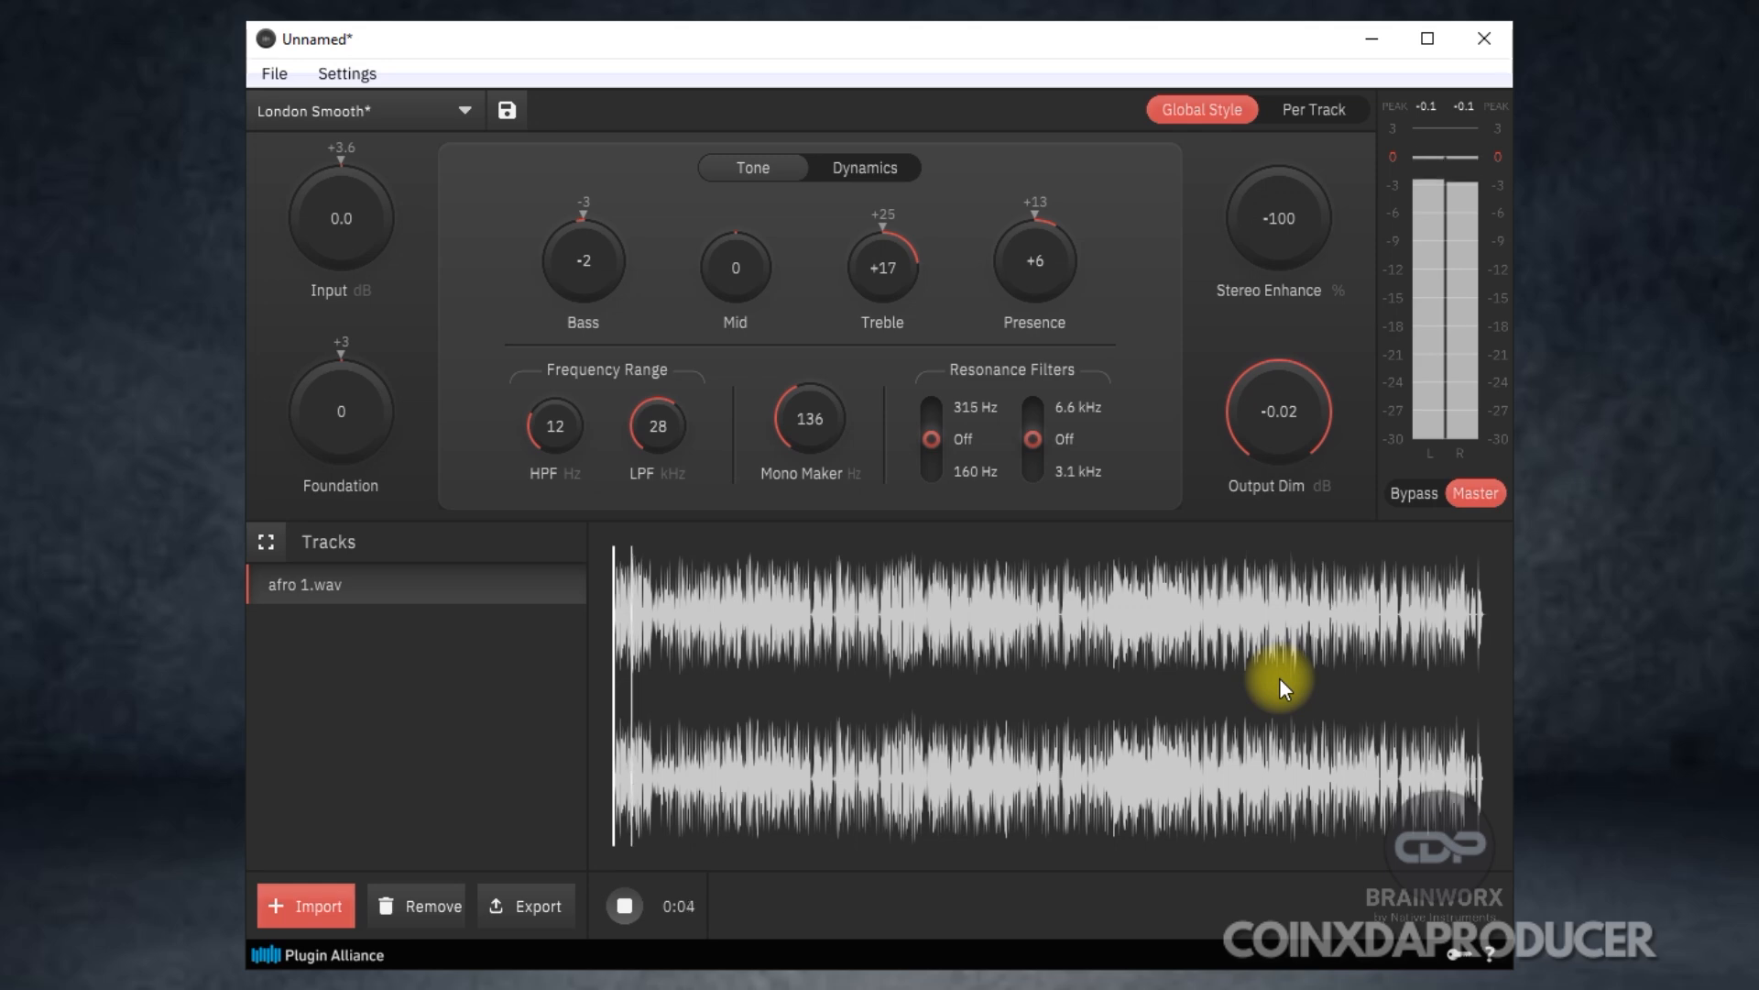
pyautogui.moveTo(1282, 662); pyautogui.dragTo(1209, 53)
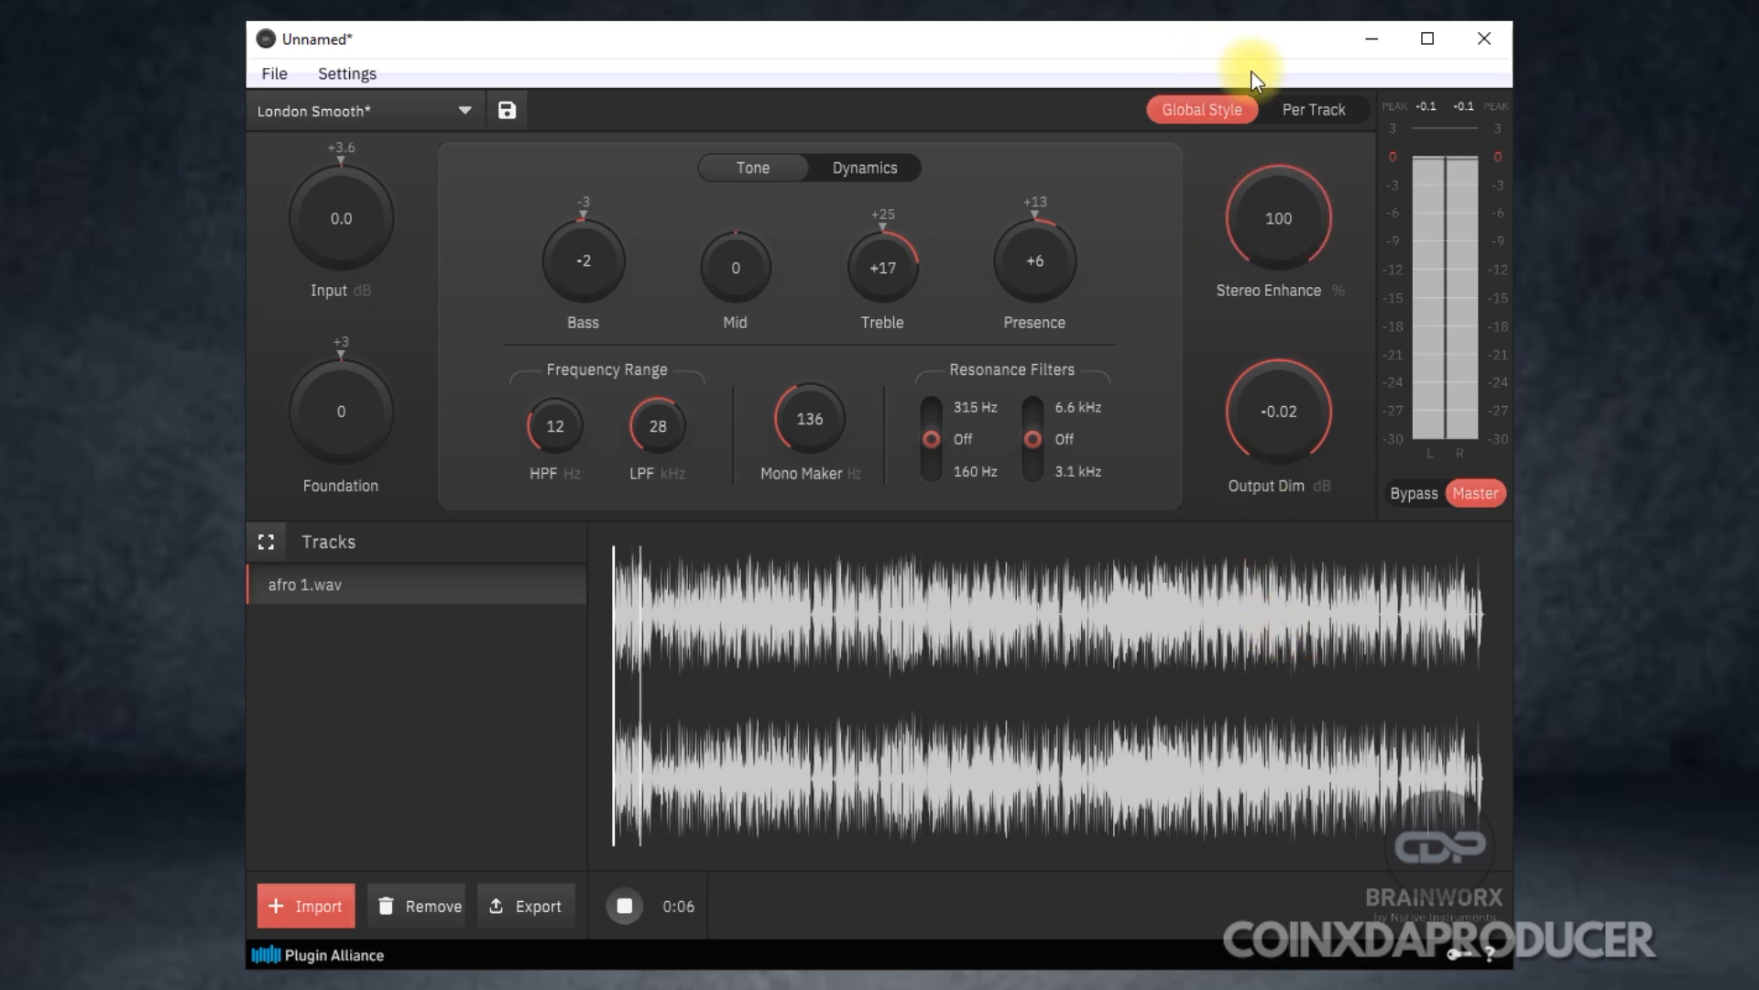
pyautogui.moveTo(1289, 206); pyautogui.dragTo(1282, 309)
pyautogui.moveTo(1299, 210); pyautogui.dragTo(1213, 192)
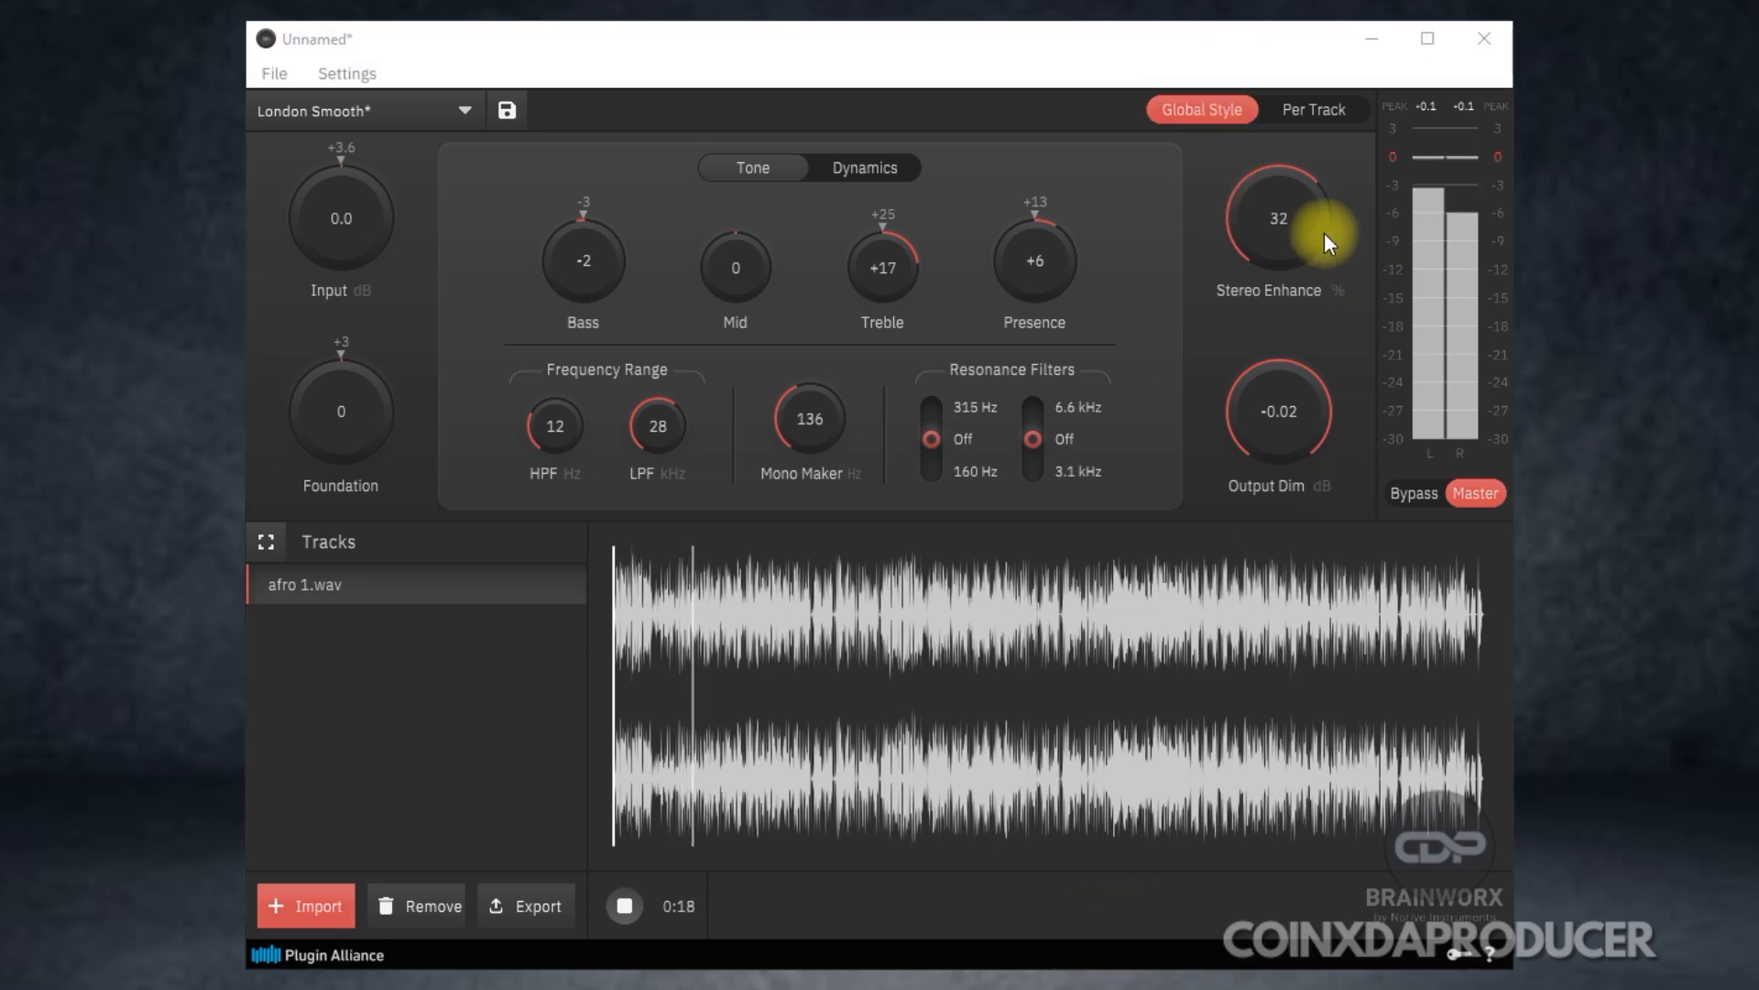
pyautogui.moveTo(1311, 221); pyautogui.dragTo(1291, 288)
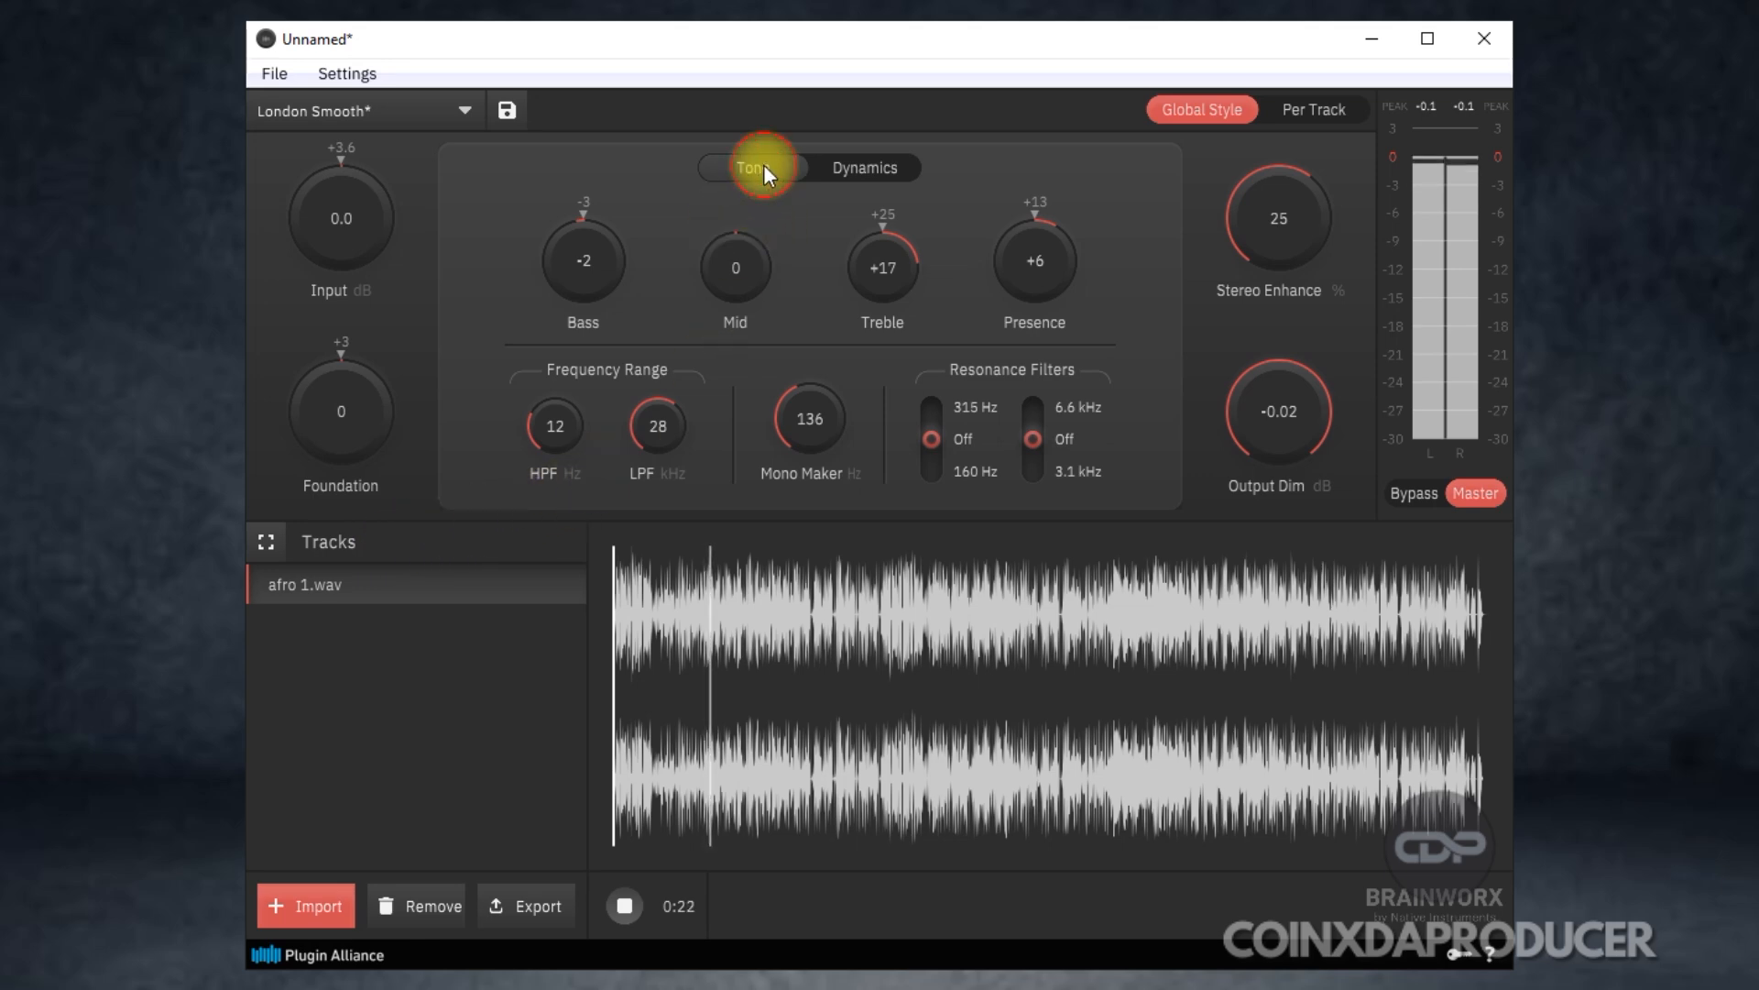
# In the dynamics settings, set Saturation to 9%, the compressor Mix to 91 and THD to -61.
pyautogui.click(845, 169)
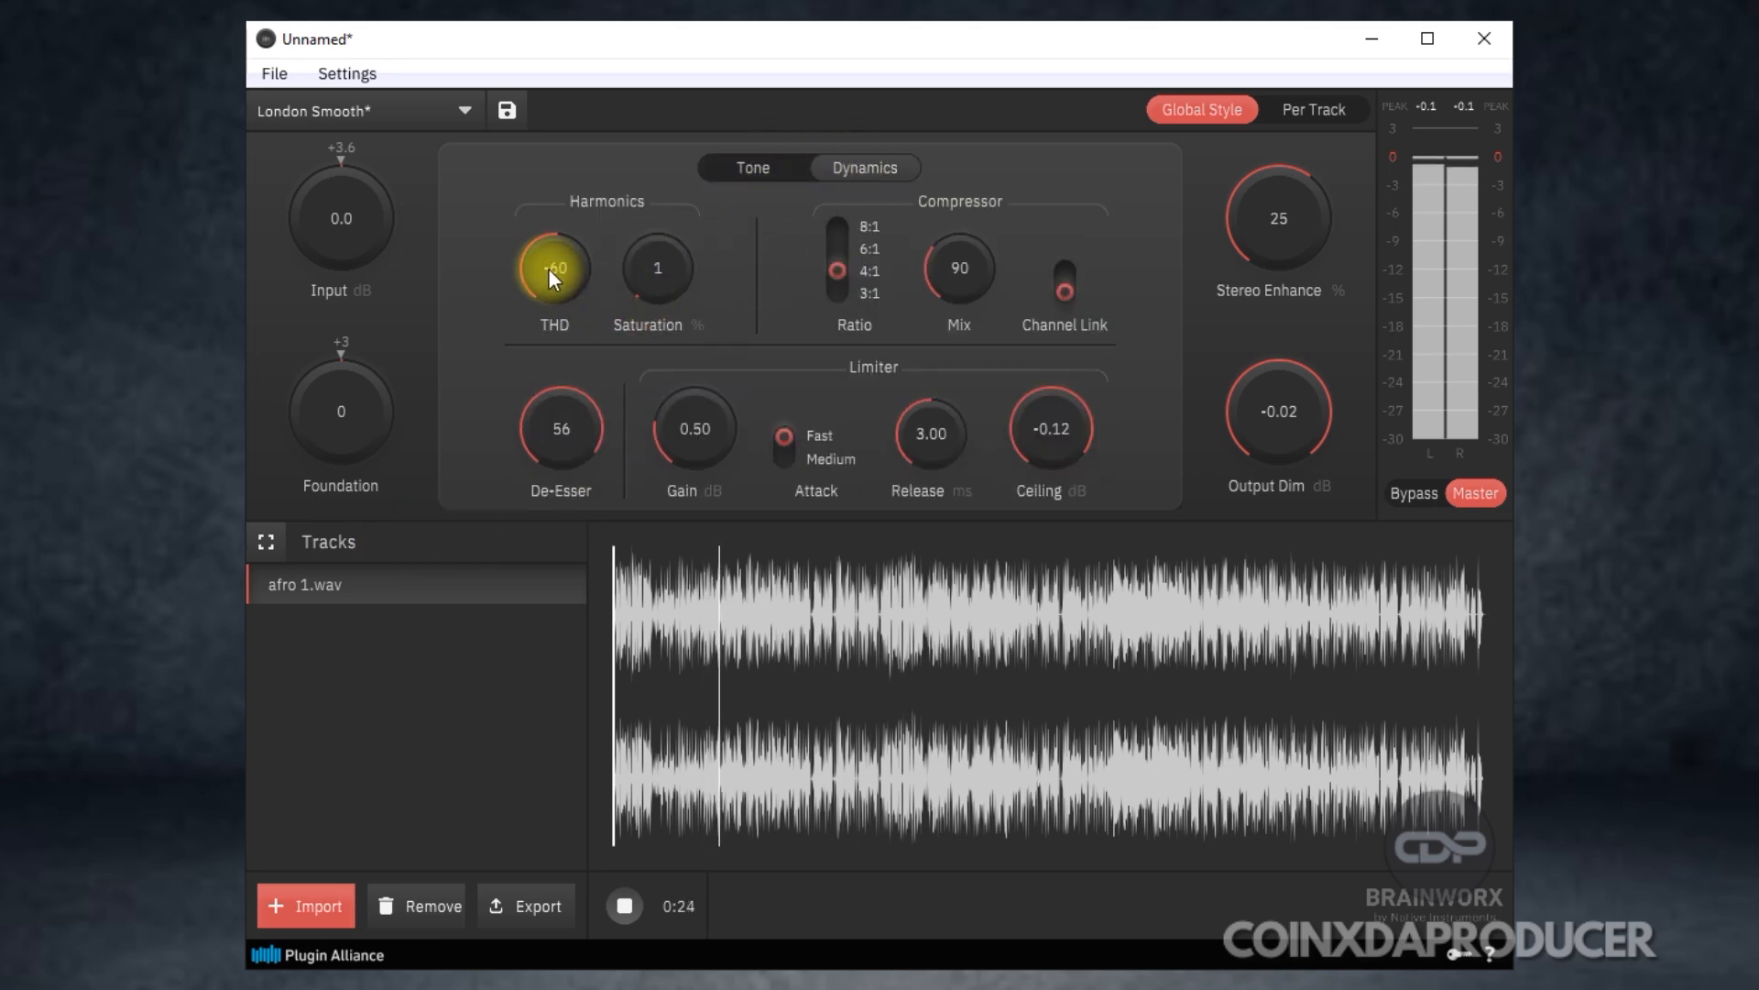
pyautogui.moveTo(554, 254); pyautogui.dragTo(471, 224)
pyautogui.moveTo(640, 256); pyautogui.dragTo(607, 241)
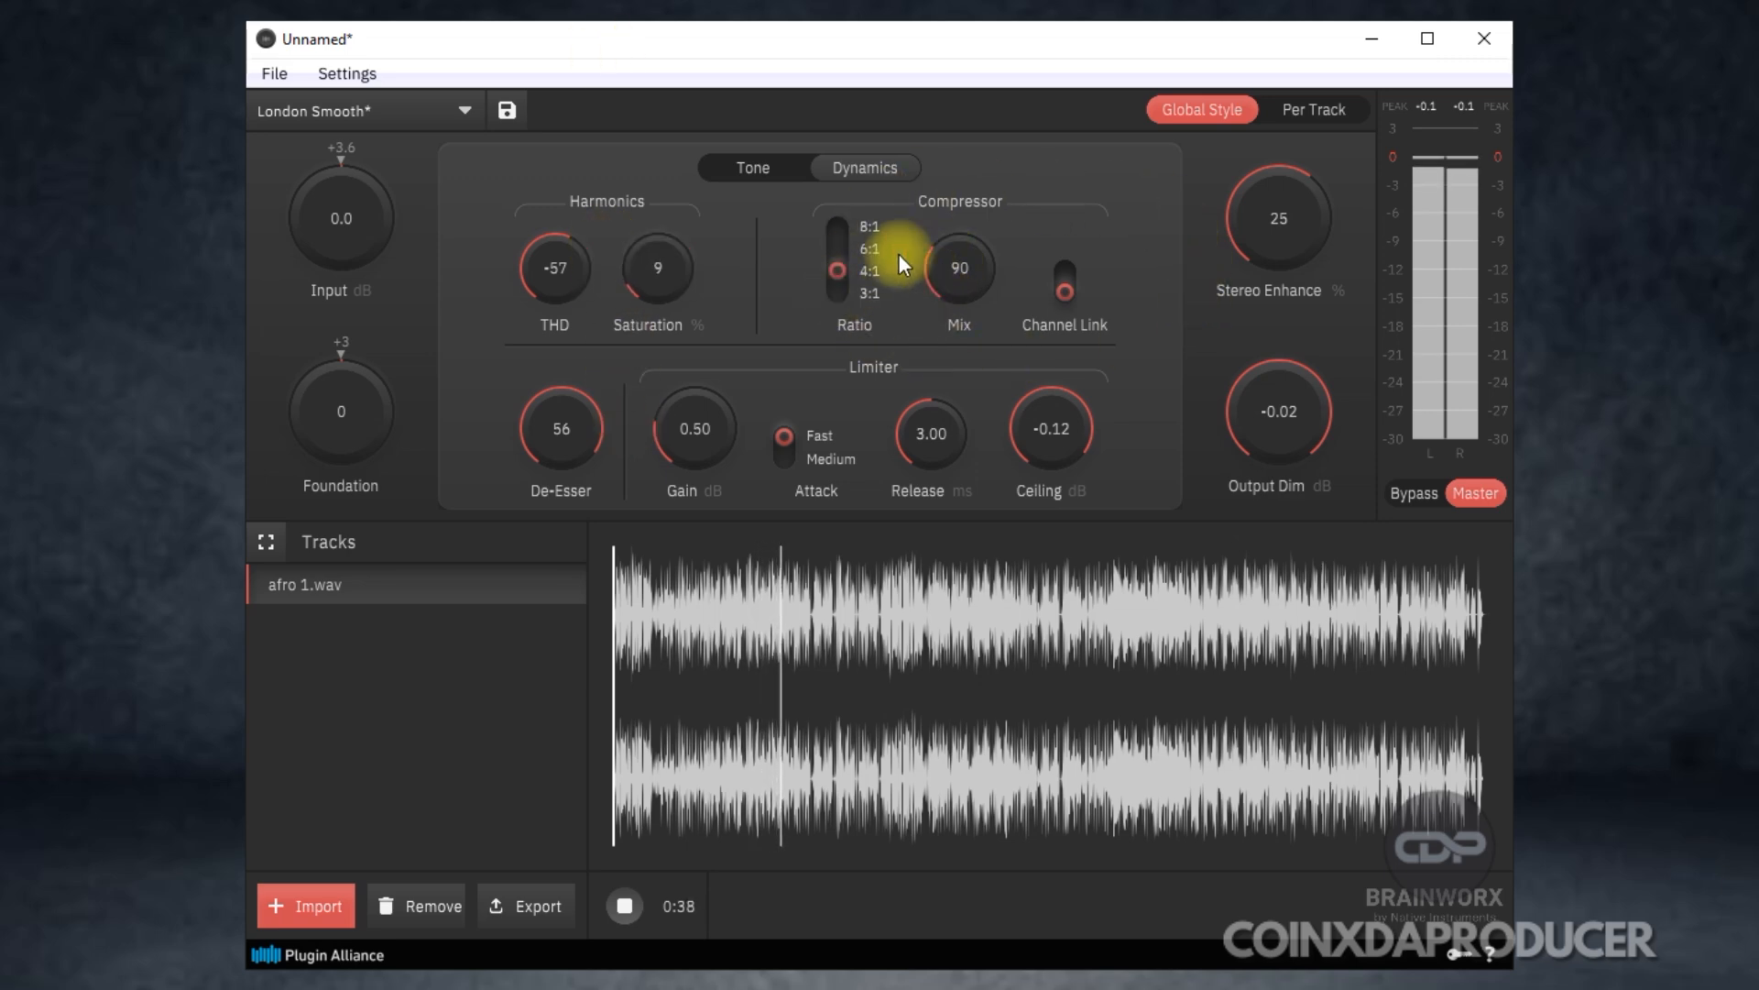
pyautogui.moveTo(942, 292); pyautogui.dragTo(876, 267)
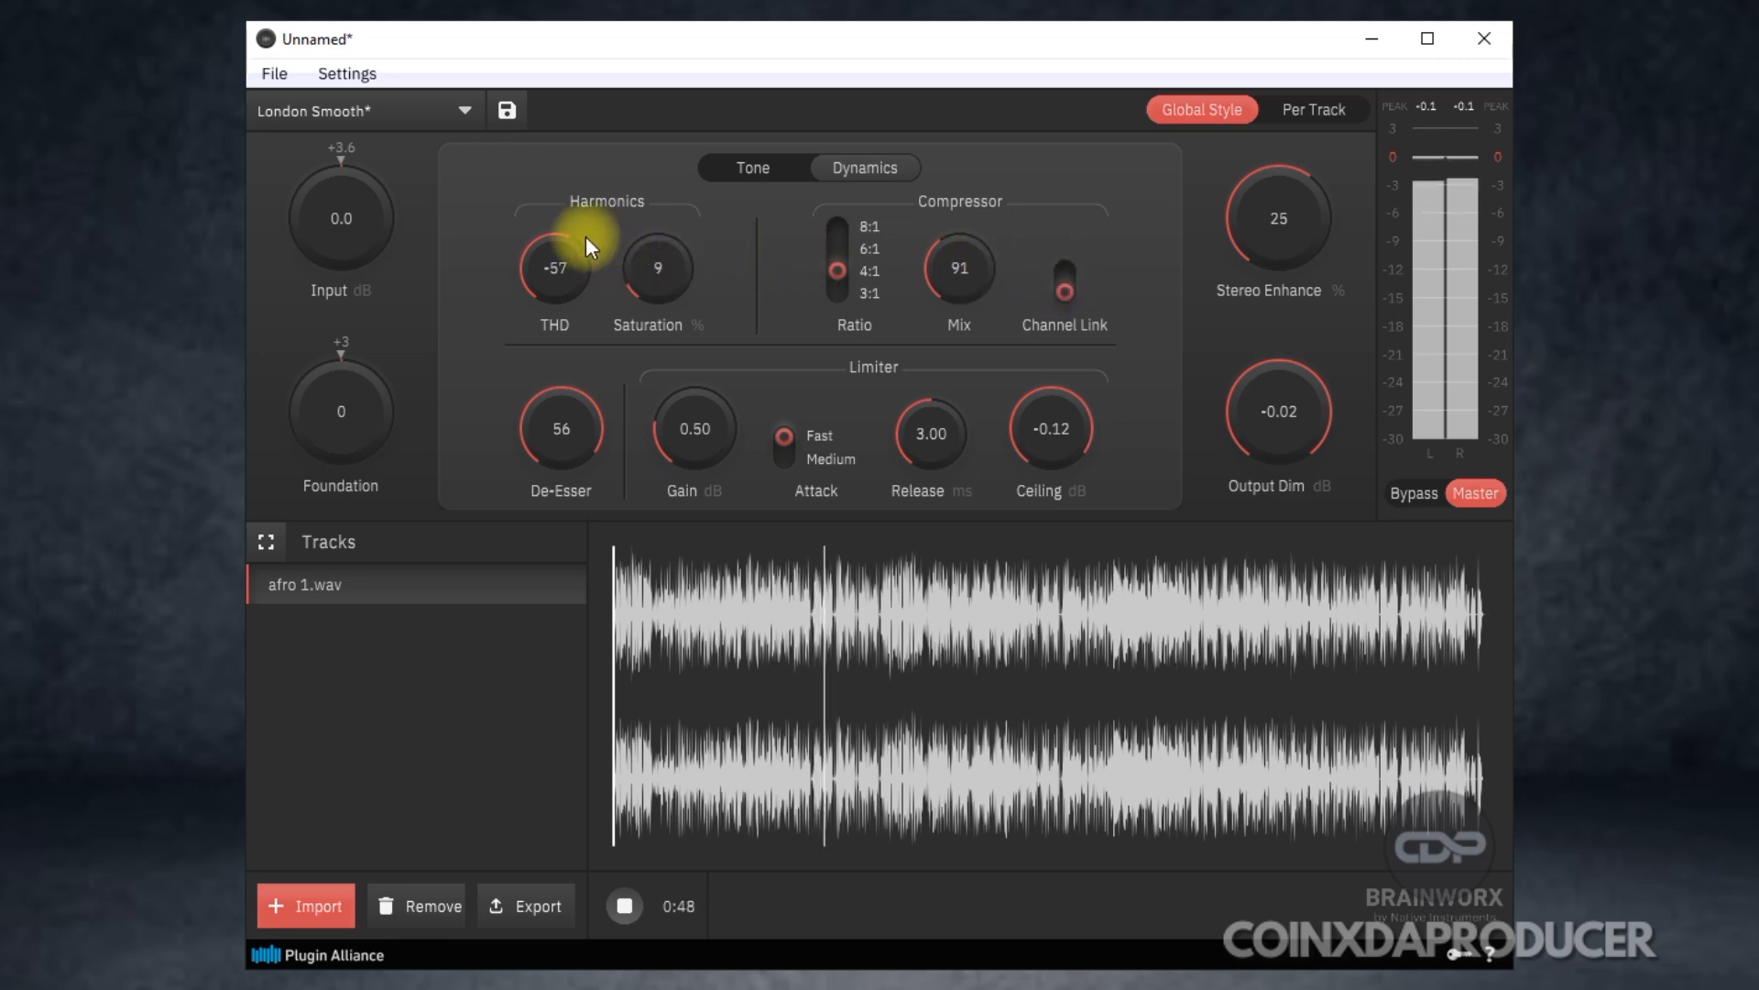
pyautogui.moveTo(565, 255); pyautogui.dragTo(572, 277)
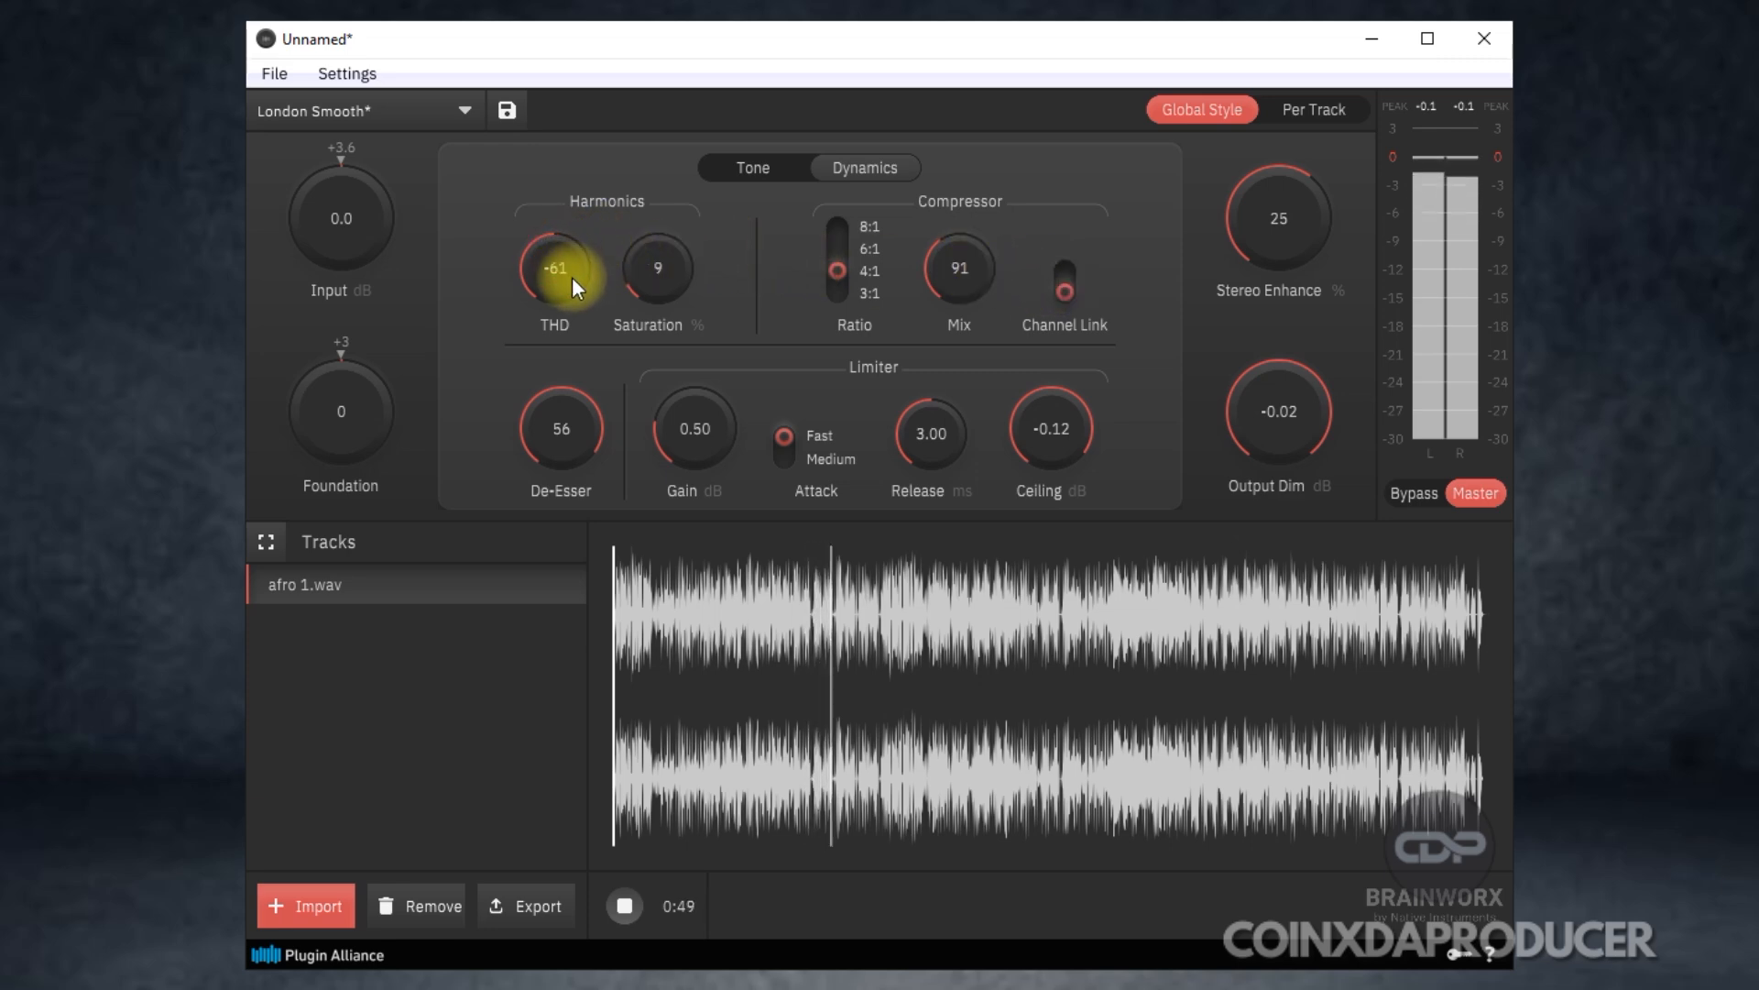
# Try the De-Esser at 0 and 60, set it to 49, and compare the bypassed sound with the master.
pyautogui.doubleClick(575, 429)
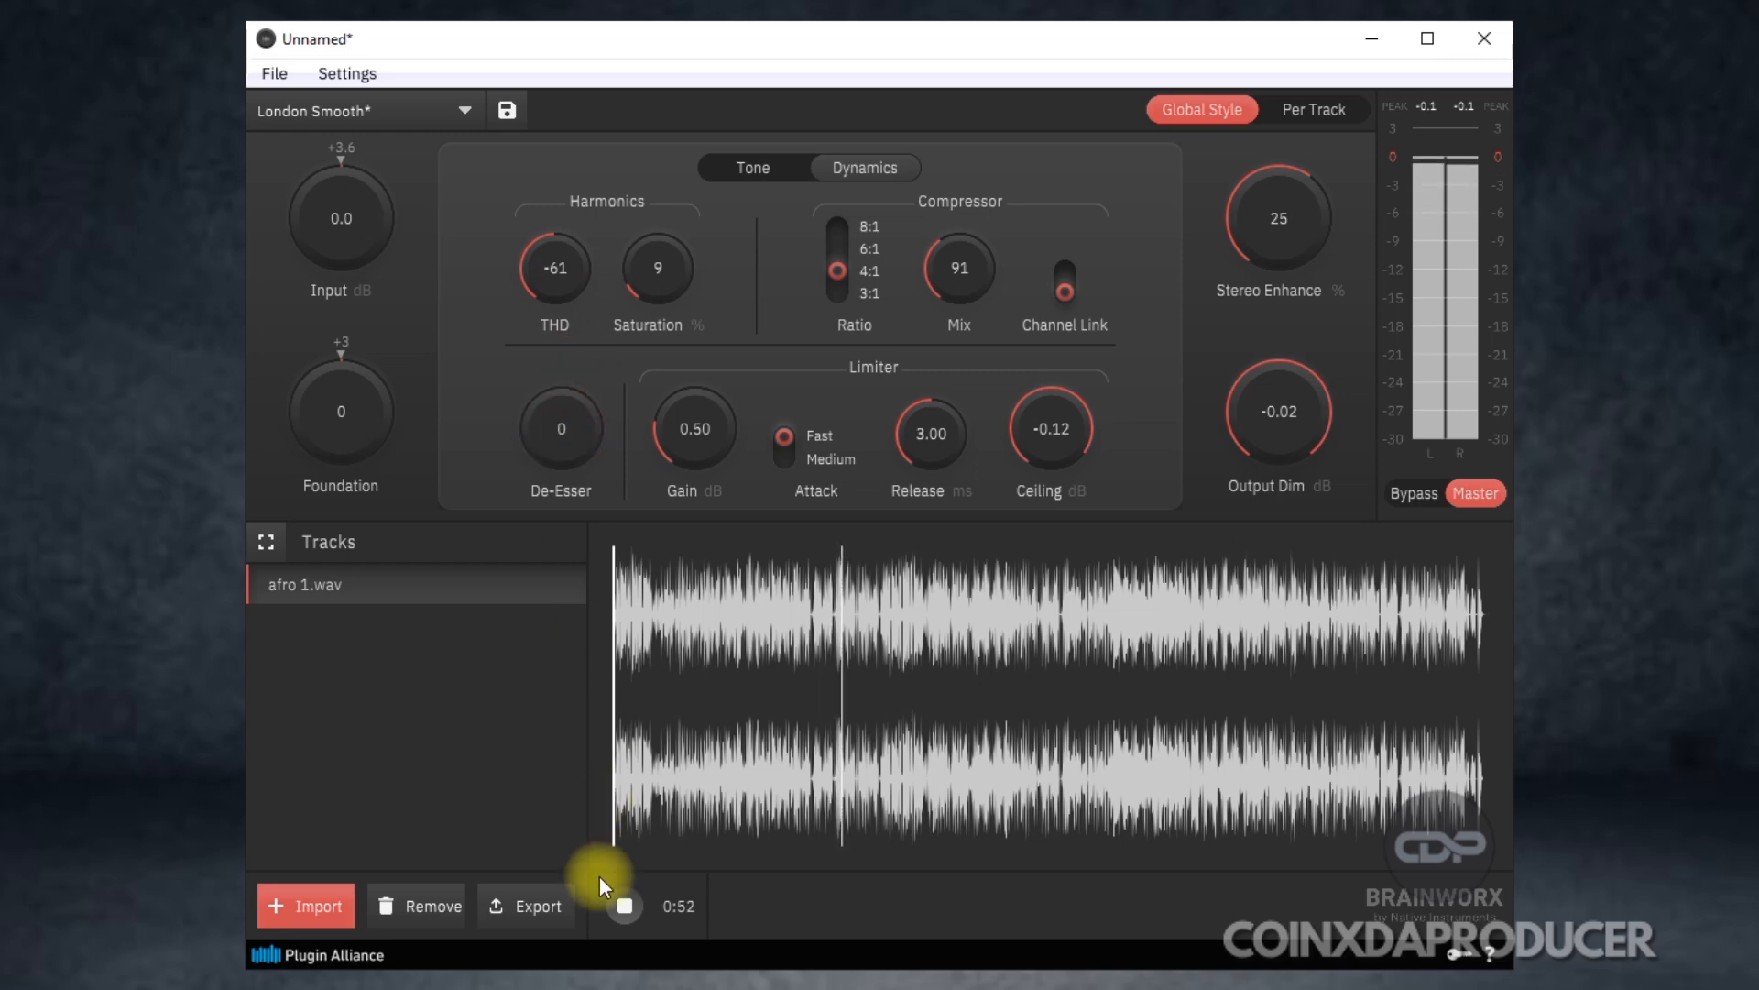
pyautogui.moveTo(599, 864); pyautogui.dragTo(411, 164)
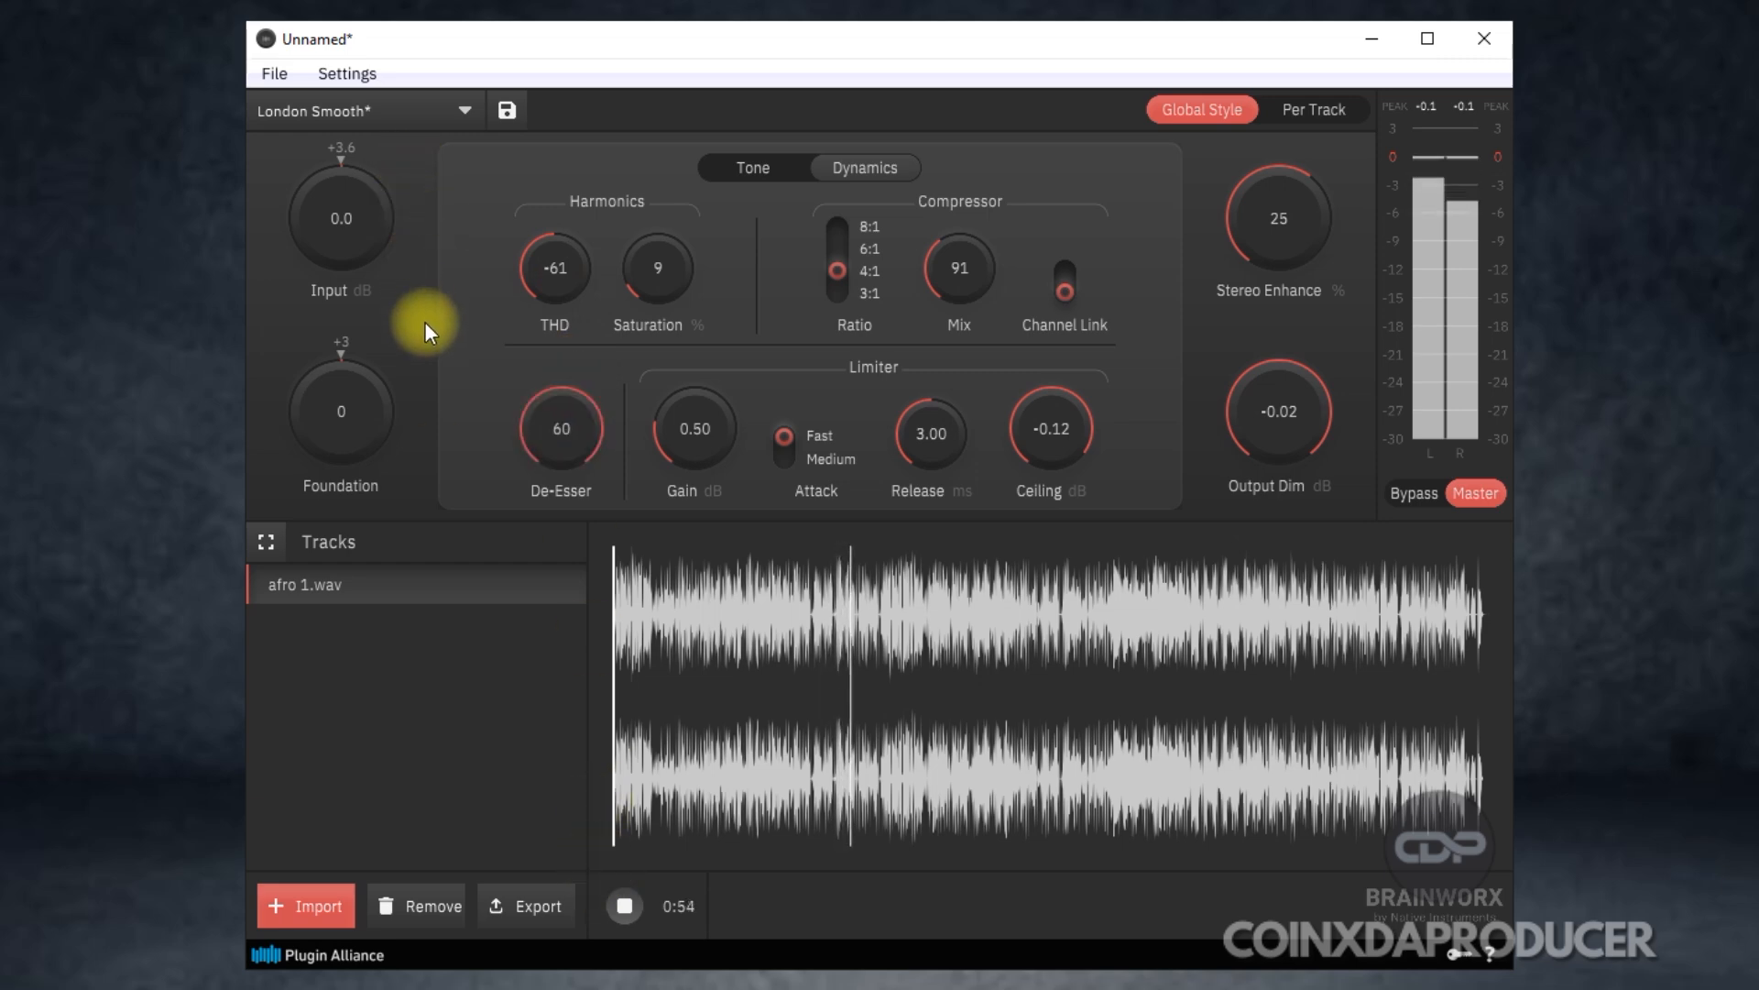
pyautogui.moveTo(424, 404); pyautogui.dragTo(436, 464)
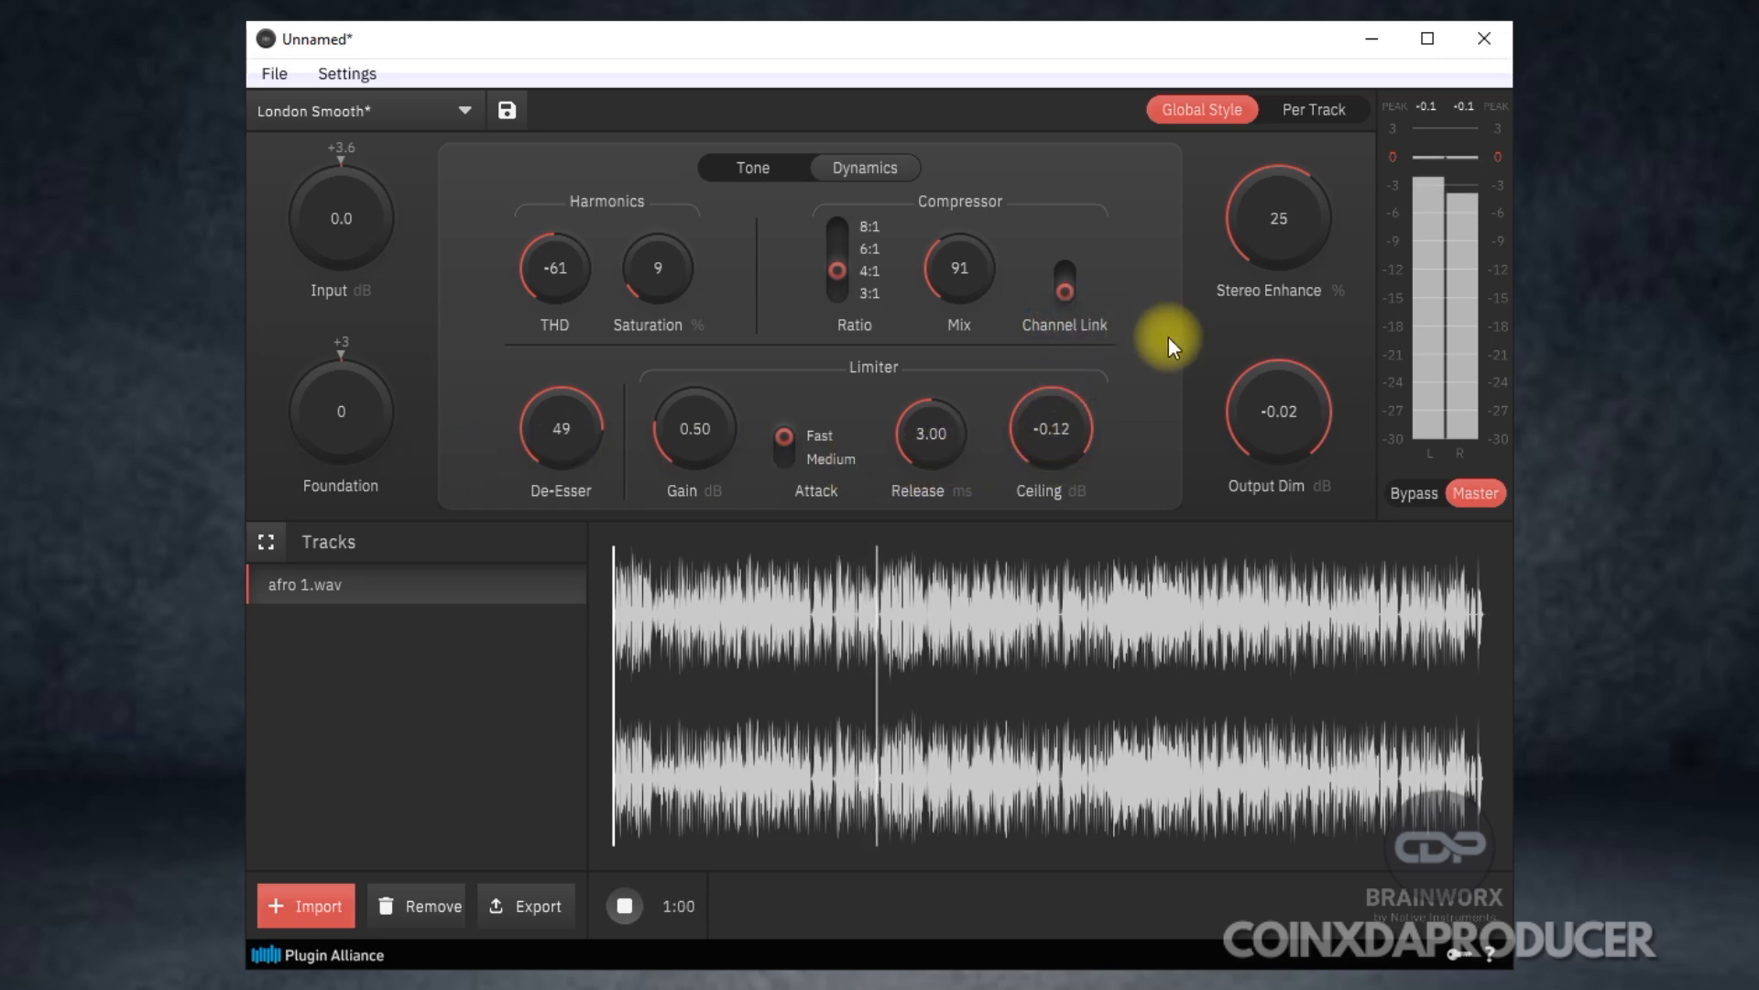
pyautogui.click(1415, 494)
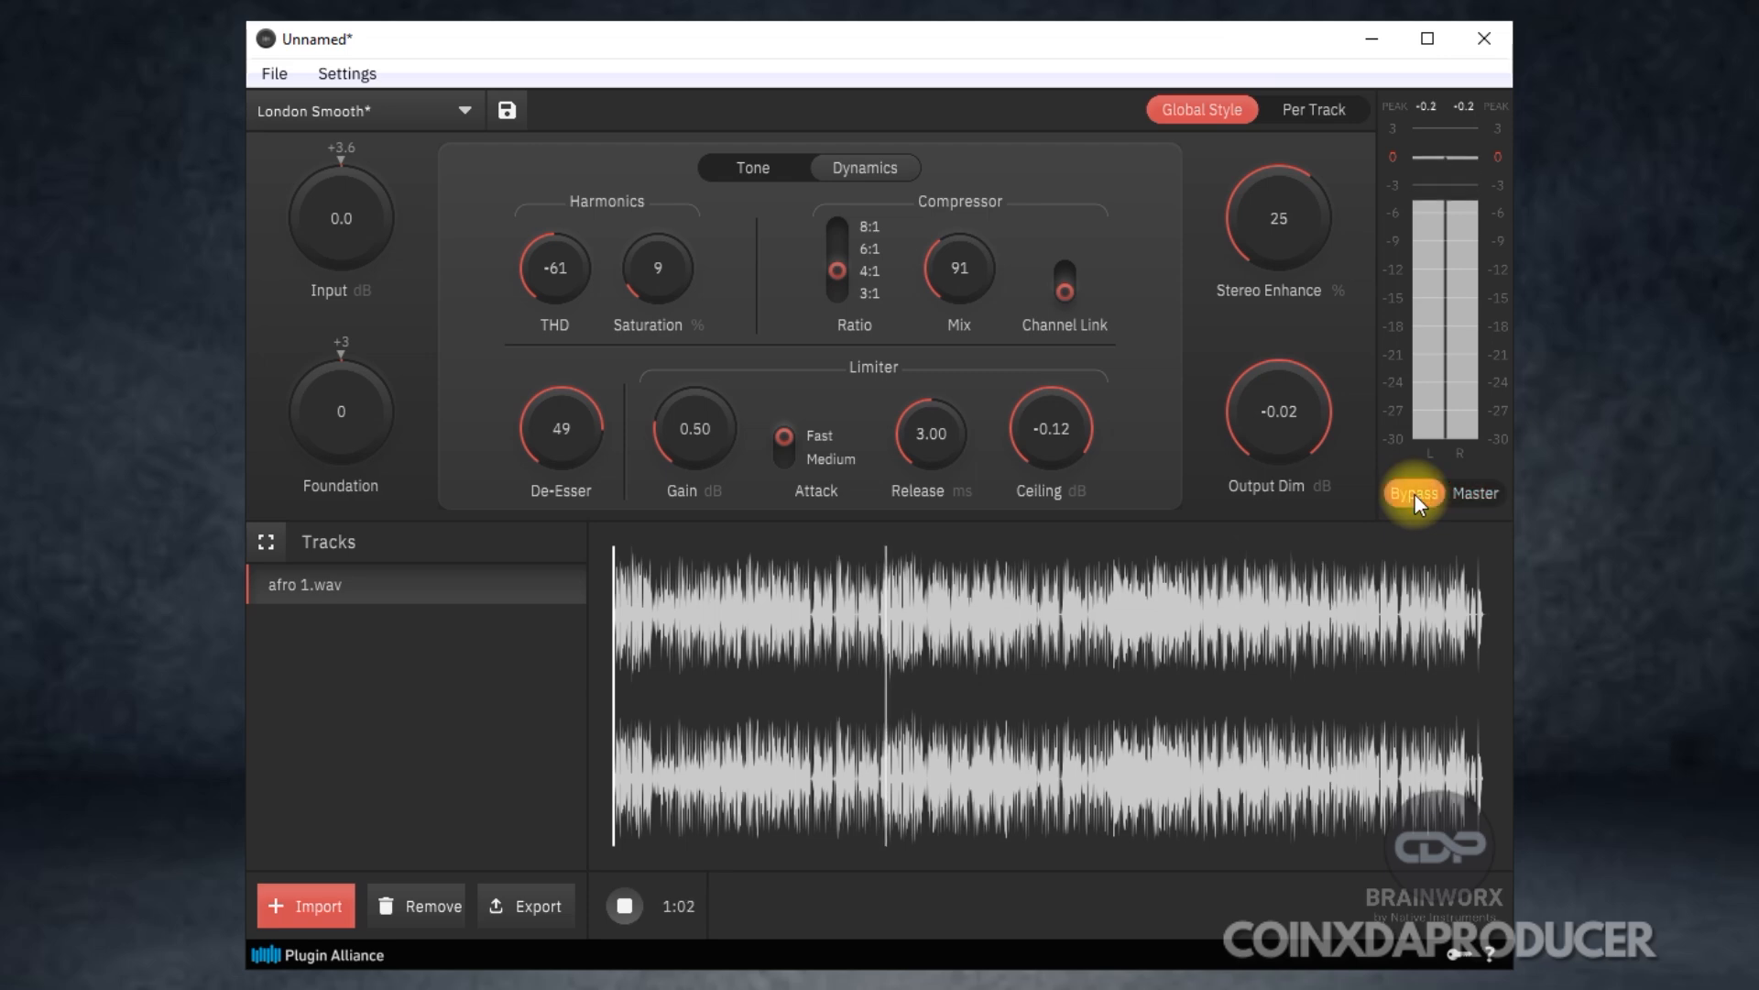
pyautogui.click(1467, 490)
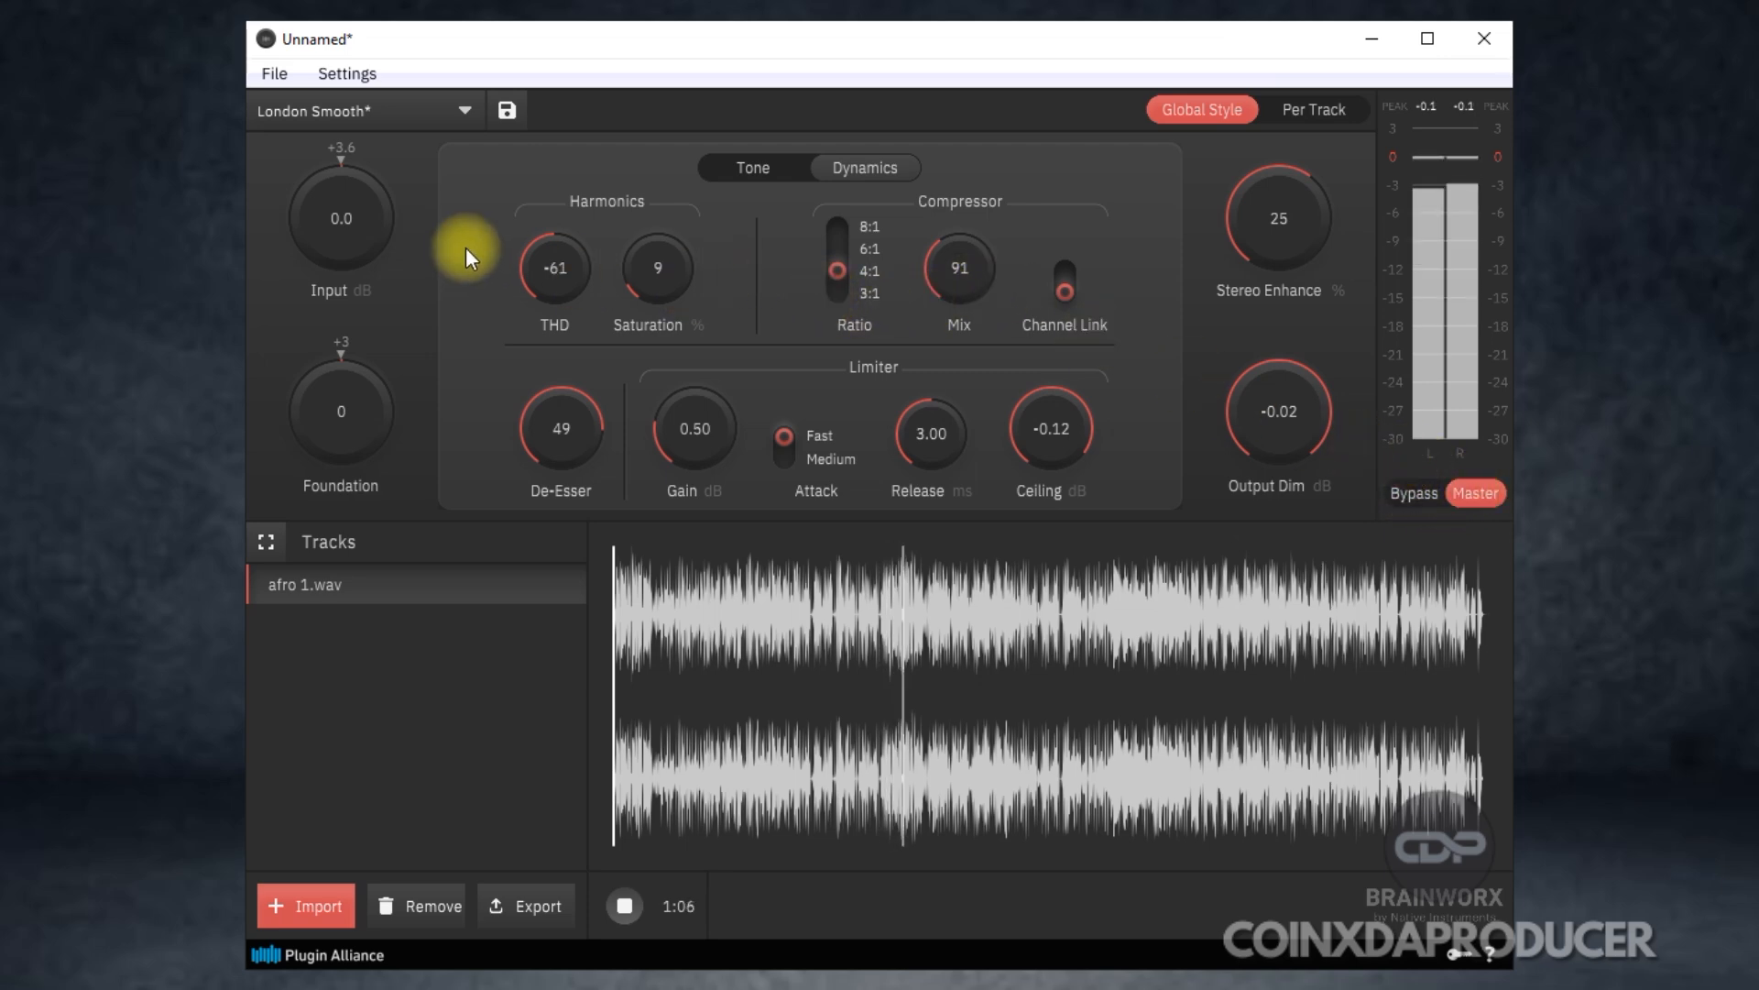
# Return to the tone settings and set Presence to +3, Treble to +10, Mid to -4 and Bass to -3.
pyautogui.click(883, 164)
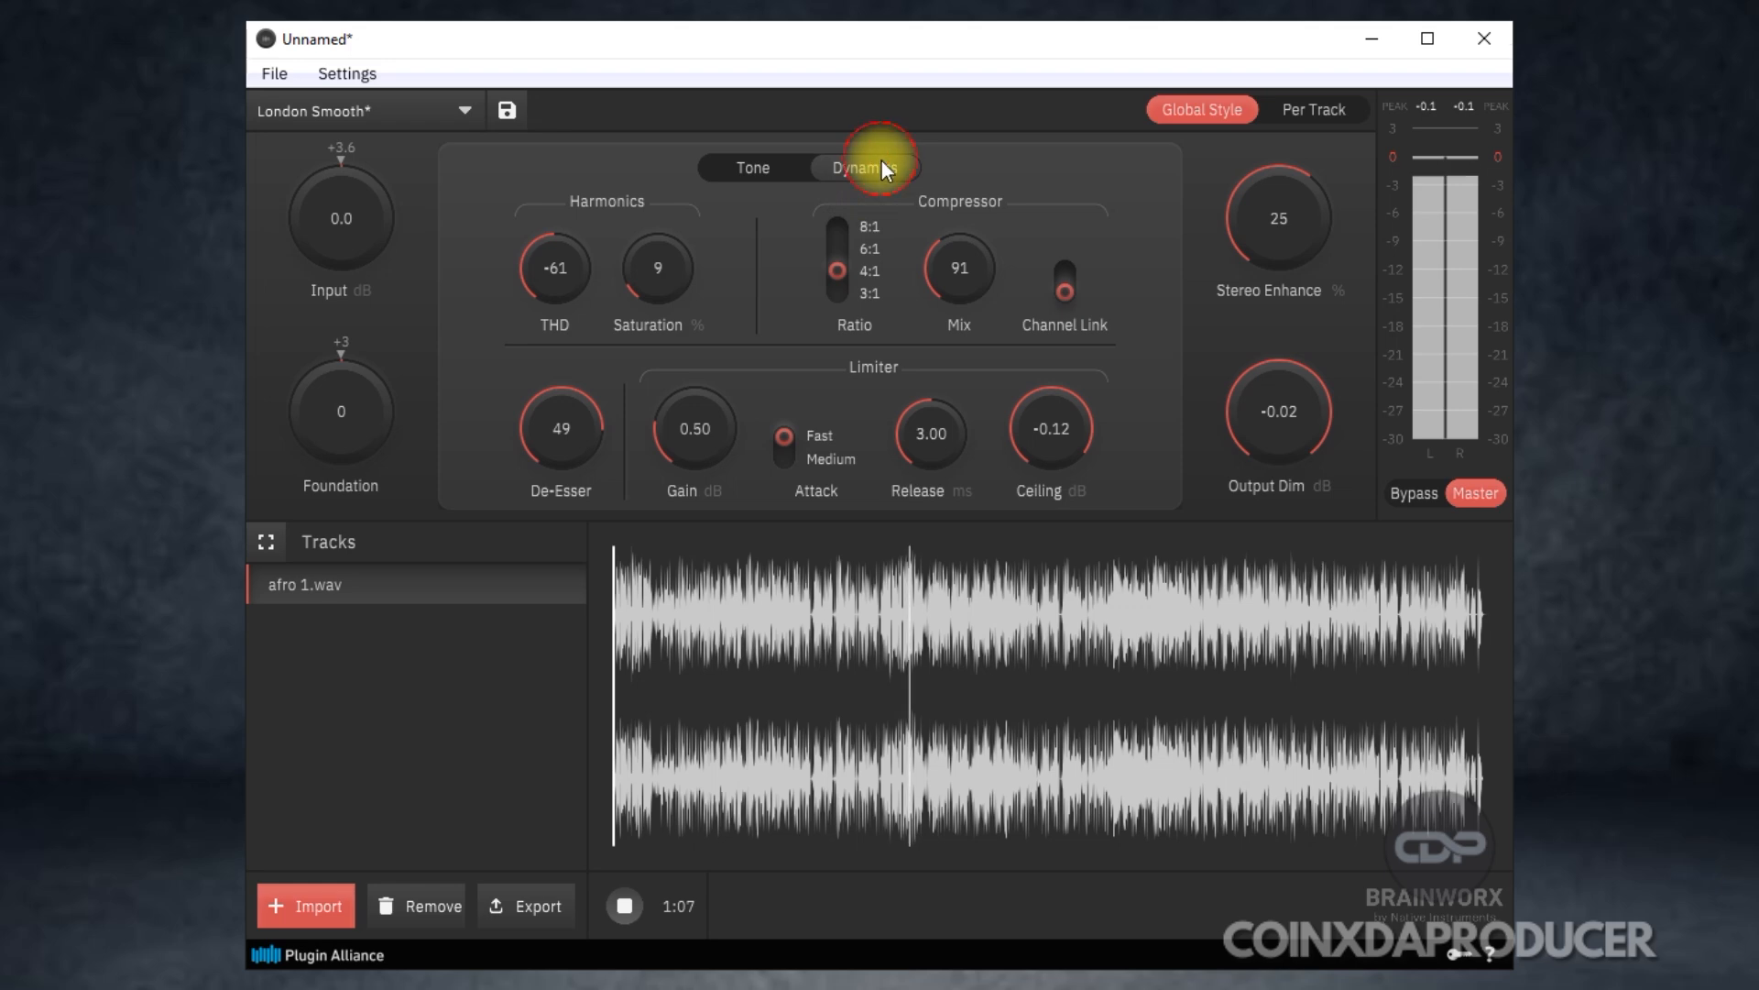
pyautogui.click(751, 165)
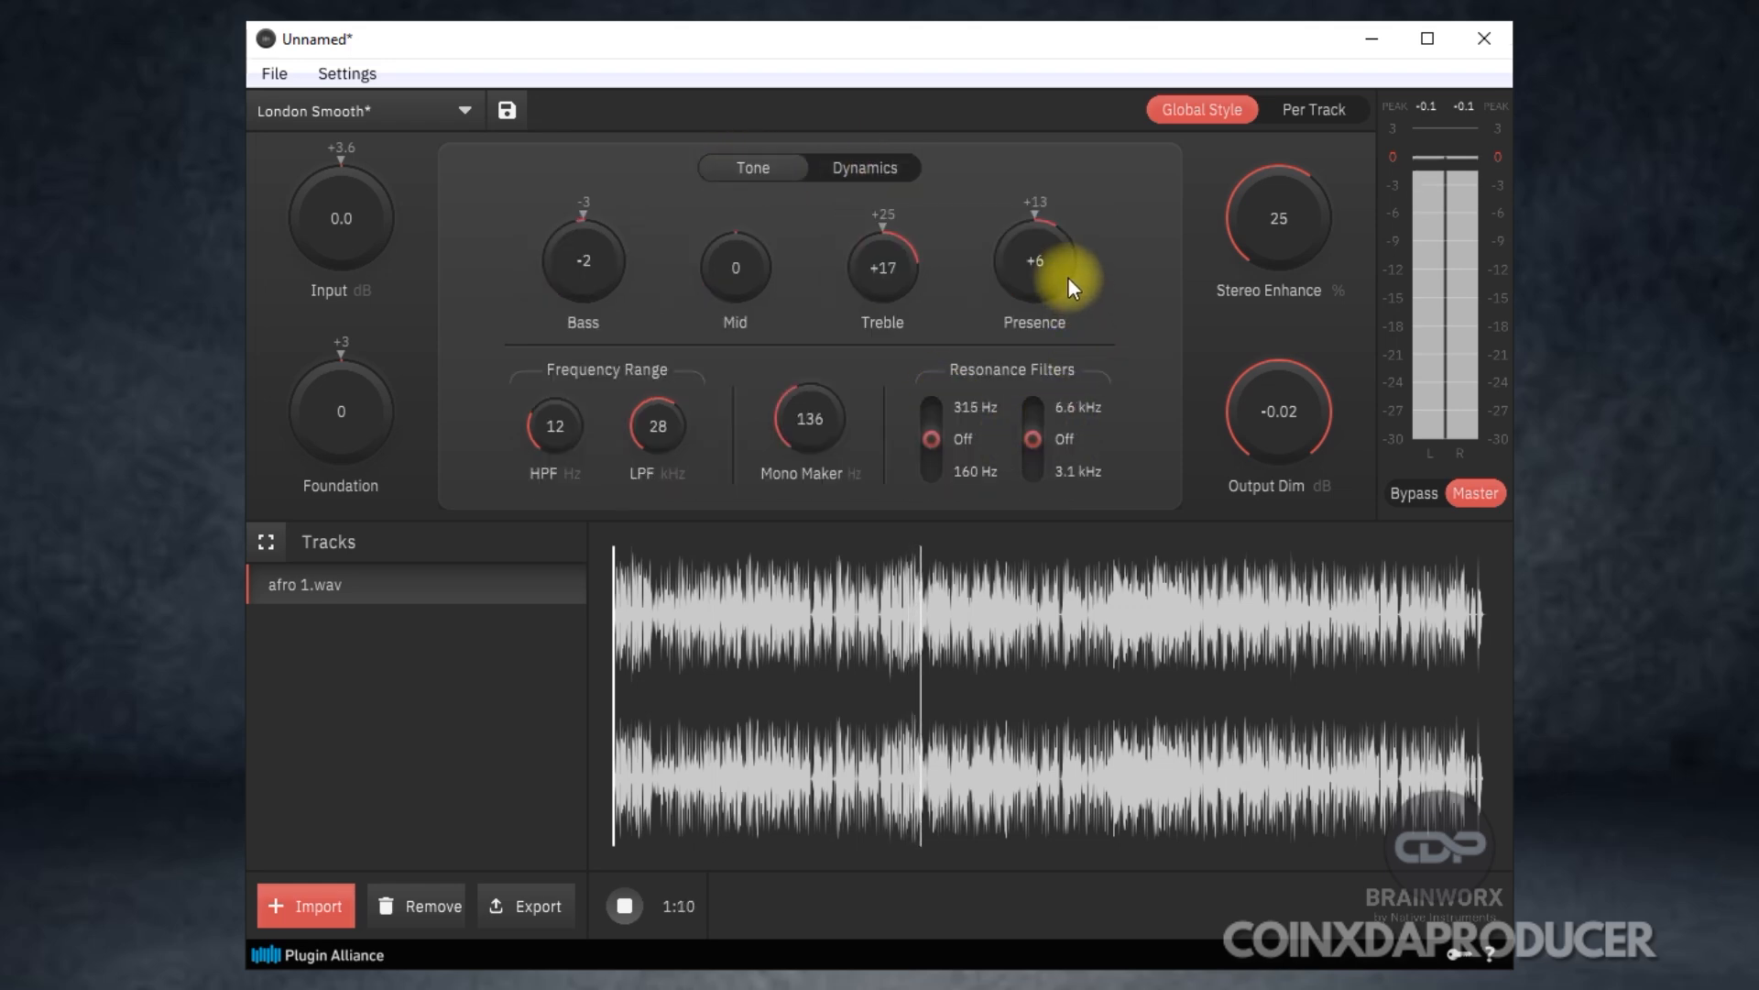
pyautogui.moveTo(1053, 267); pyautogui.dragTo(1002, 294)
pyautogui.moveTo(885, 272); pyautogui.dragTo(892, 300)
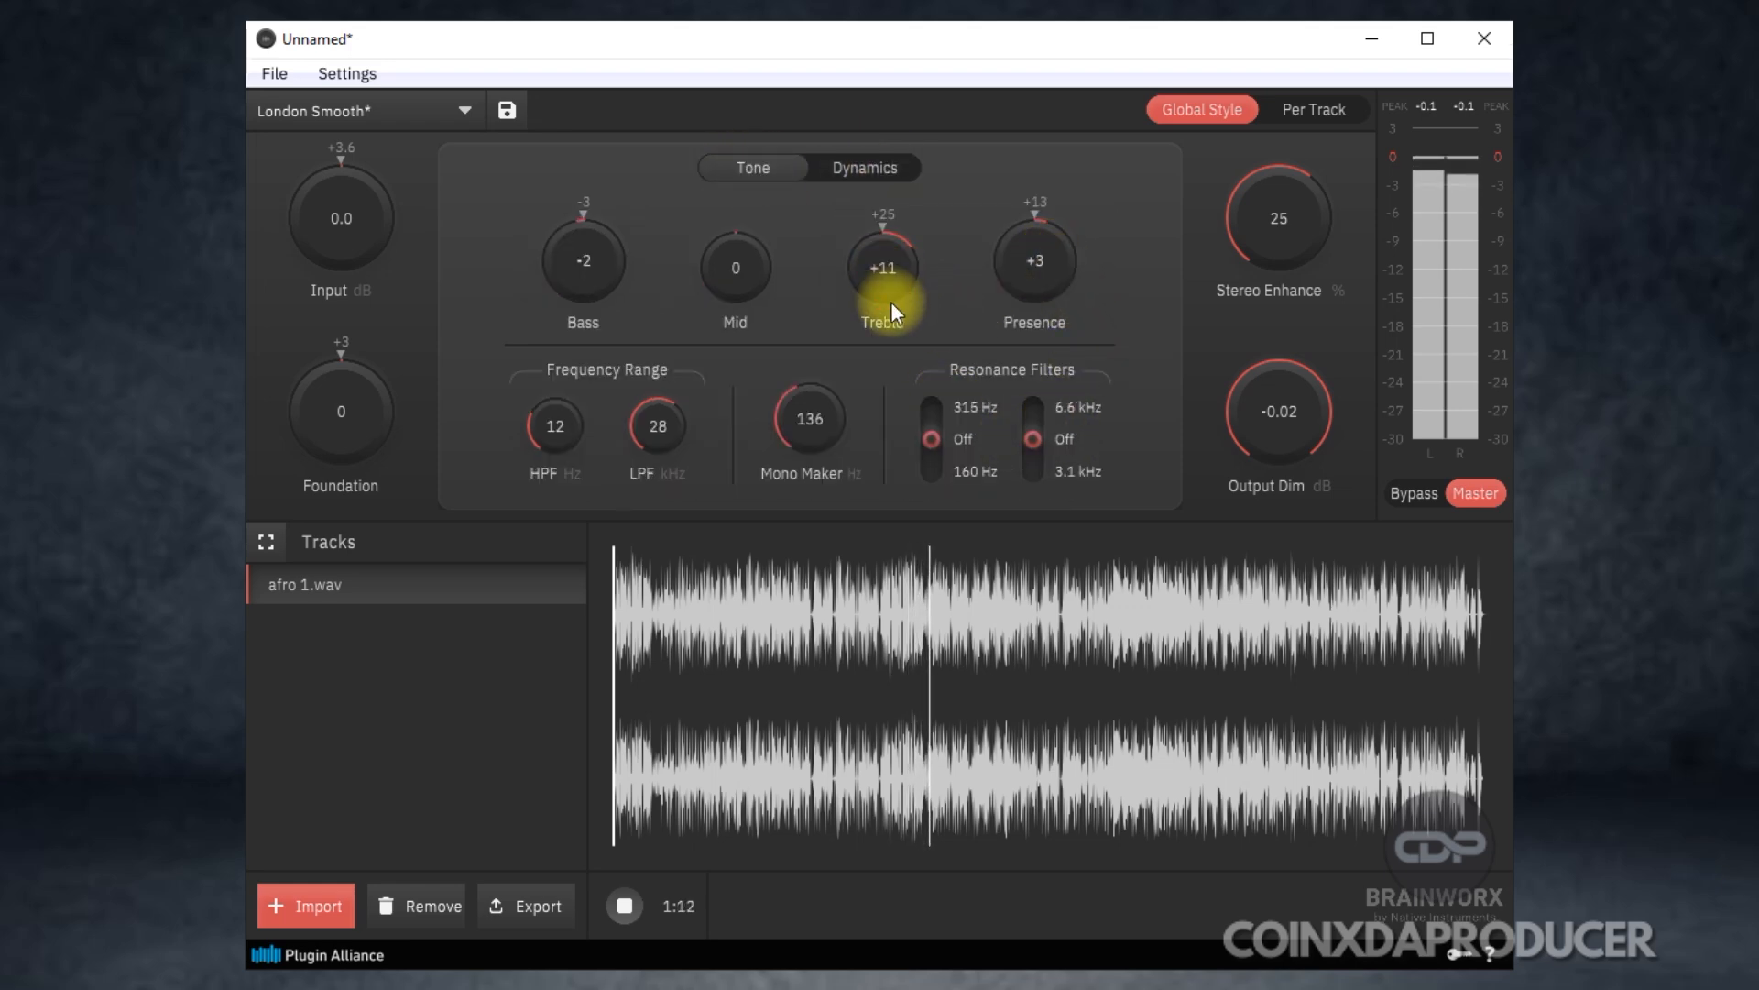
pyautogui.moveTo(728, 277); pyautogui.dragTo(516, 271)
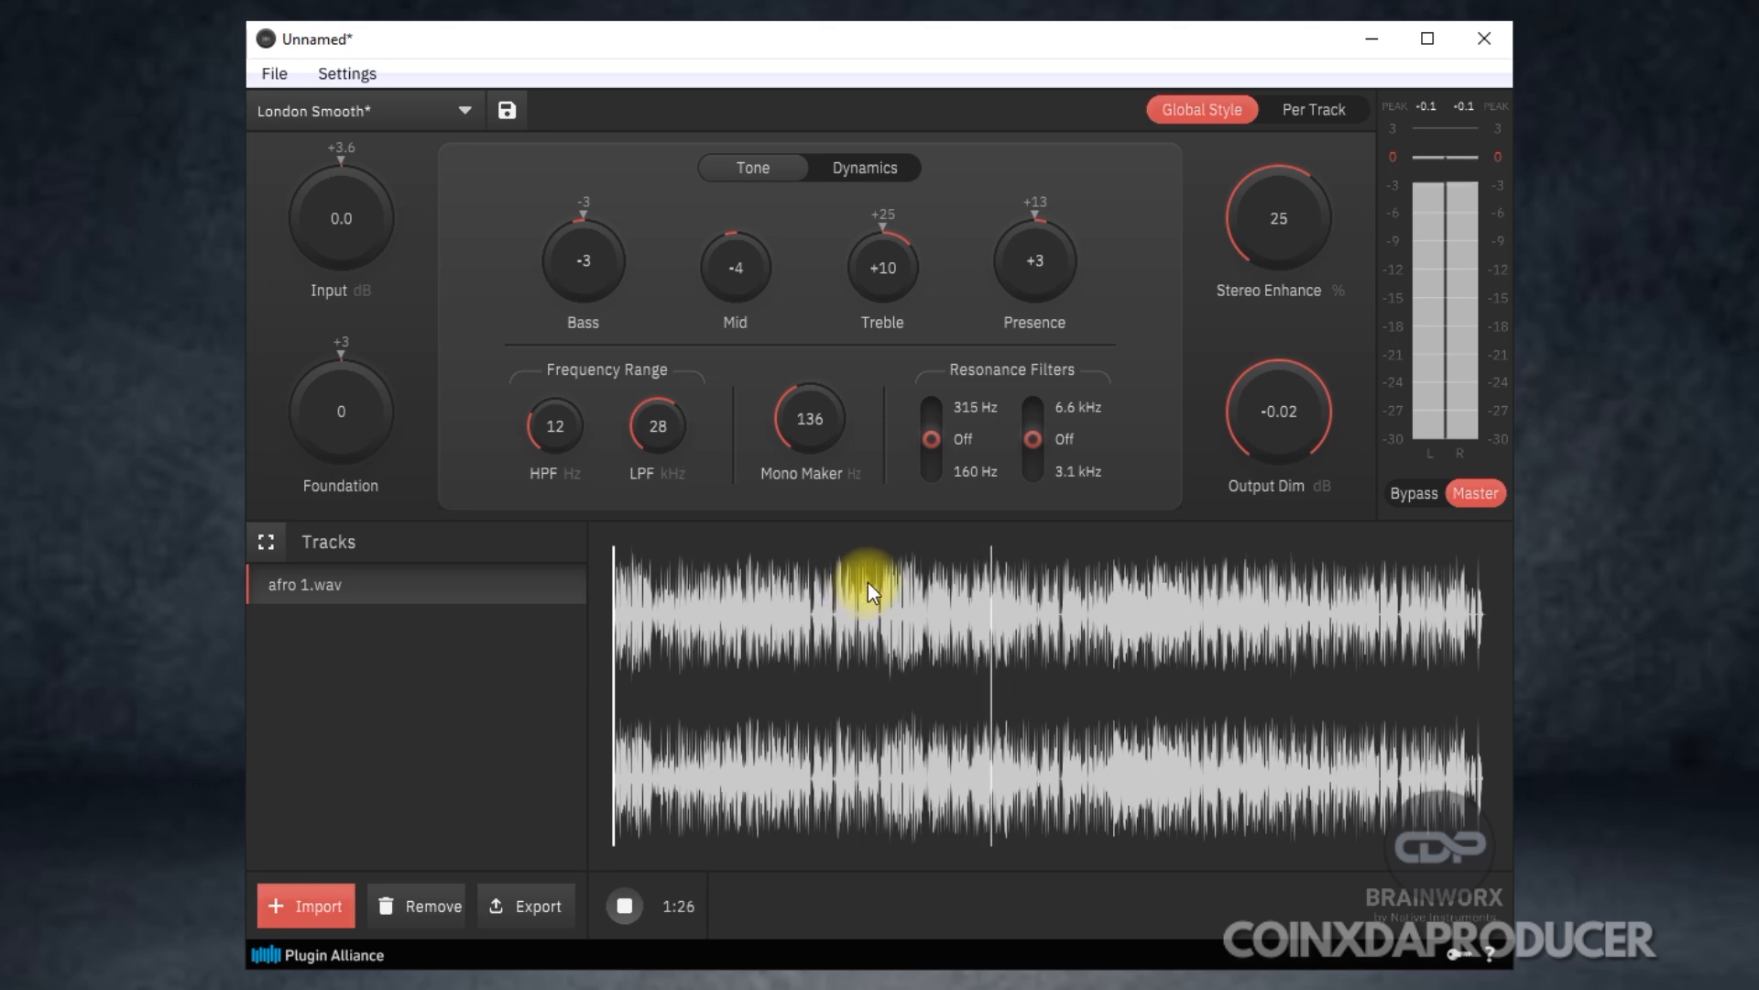
# Try Foundation at +20 and -30, set it to +3, and stop playback.
pyautogui.moveTo(356, 425); pyautogui.dragTo(316, 272)
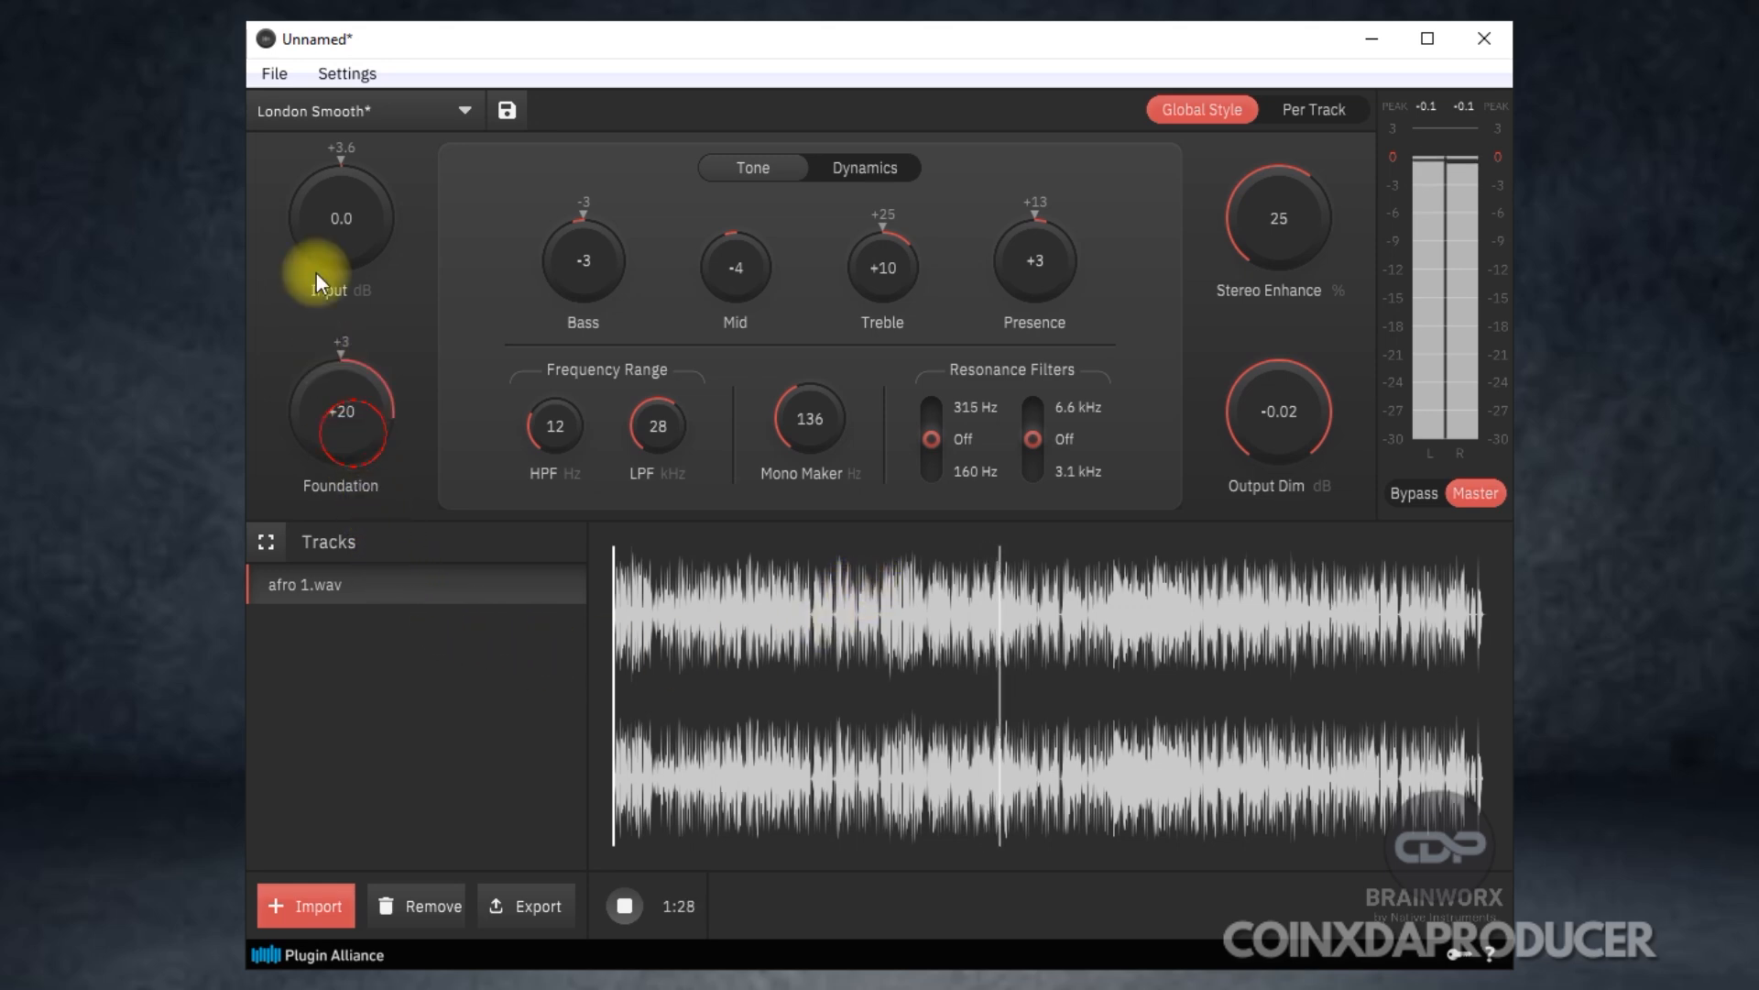
pyautogui.moveTo(334, 391); pyautogui.dragTo(344, 441)
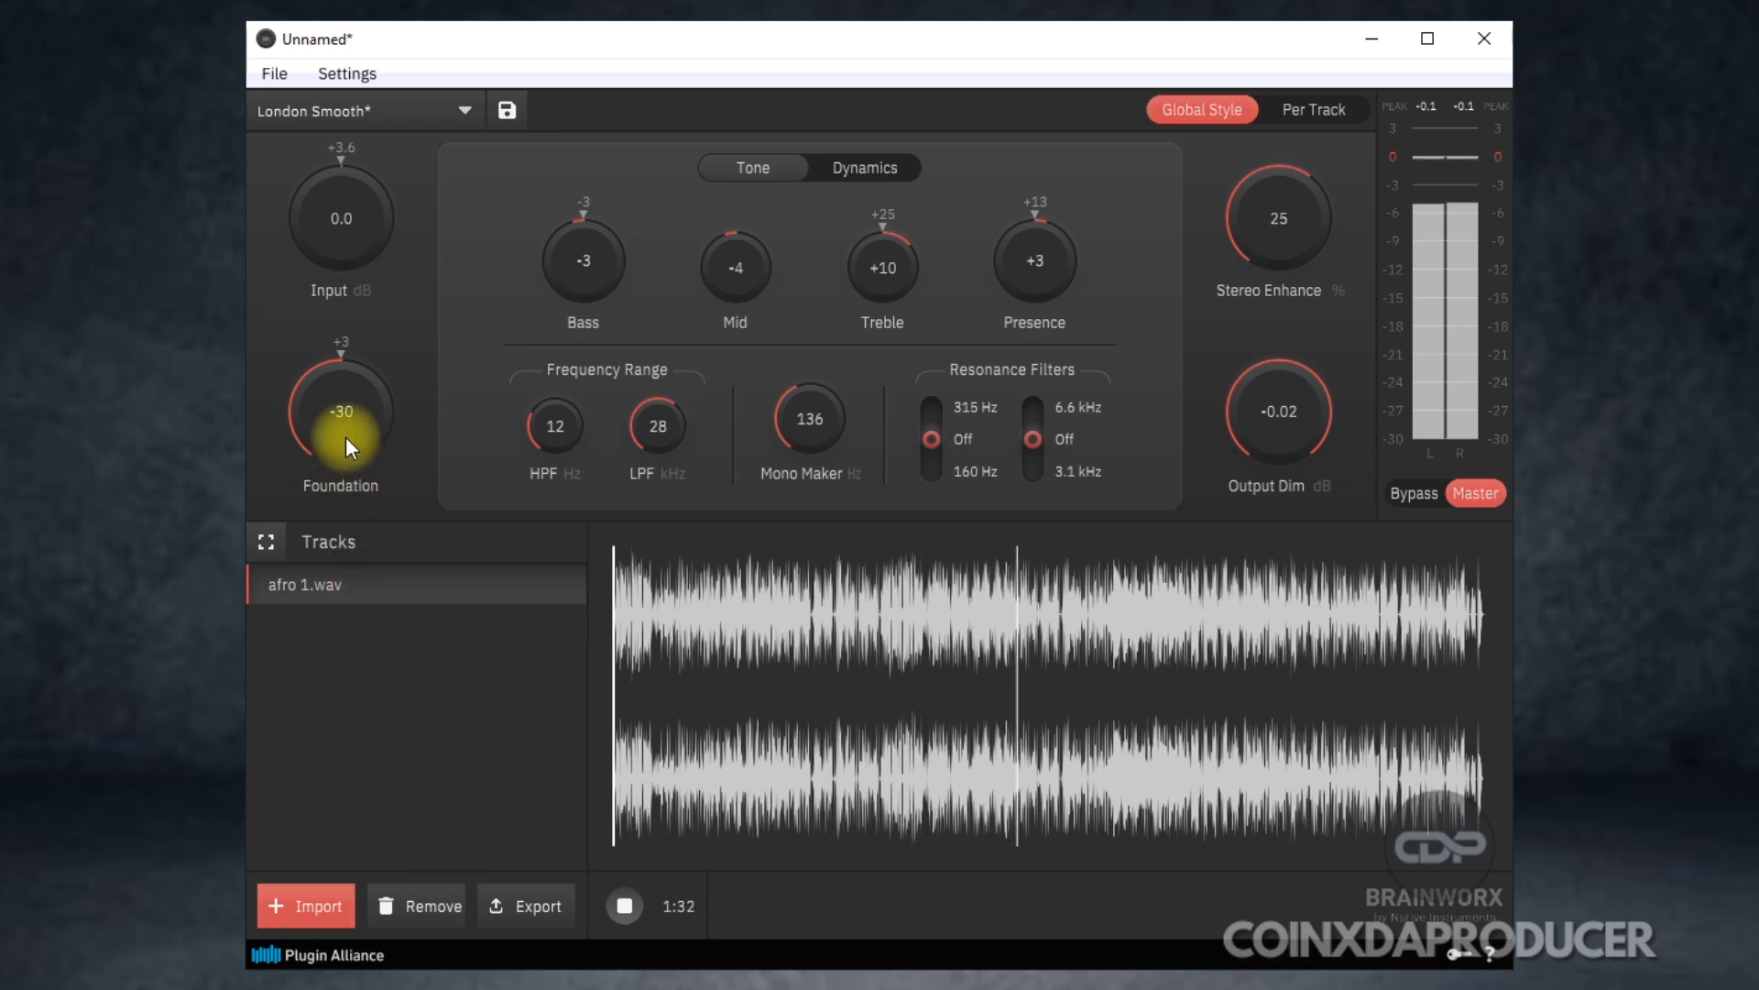
pyautogui.moveTo(356, 438); pyautogui.dragTo(337, 263)
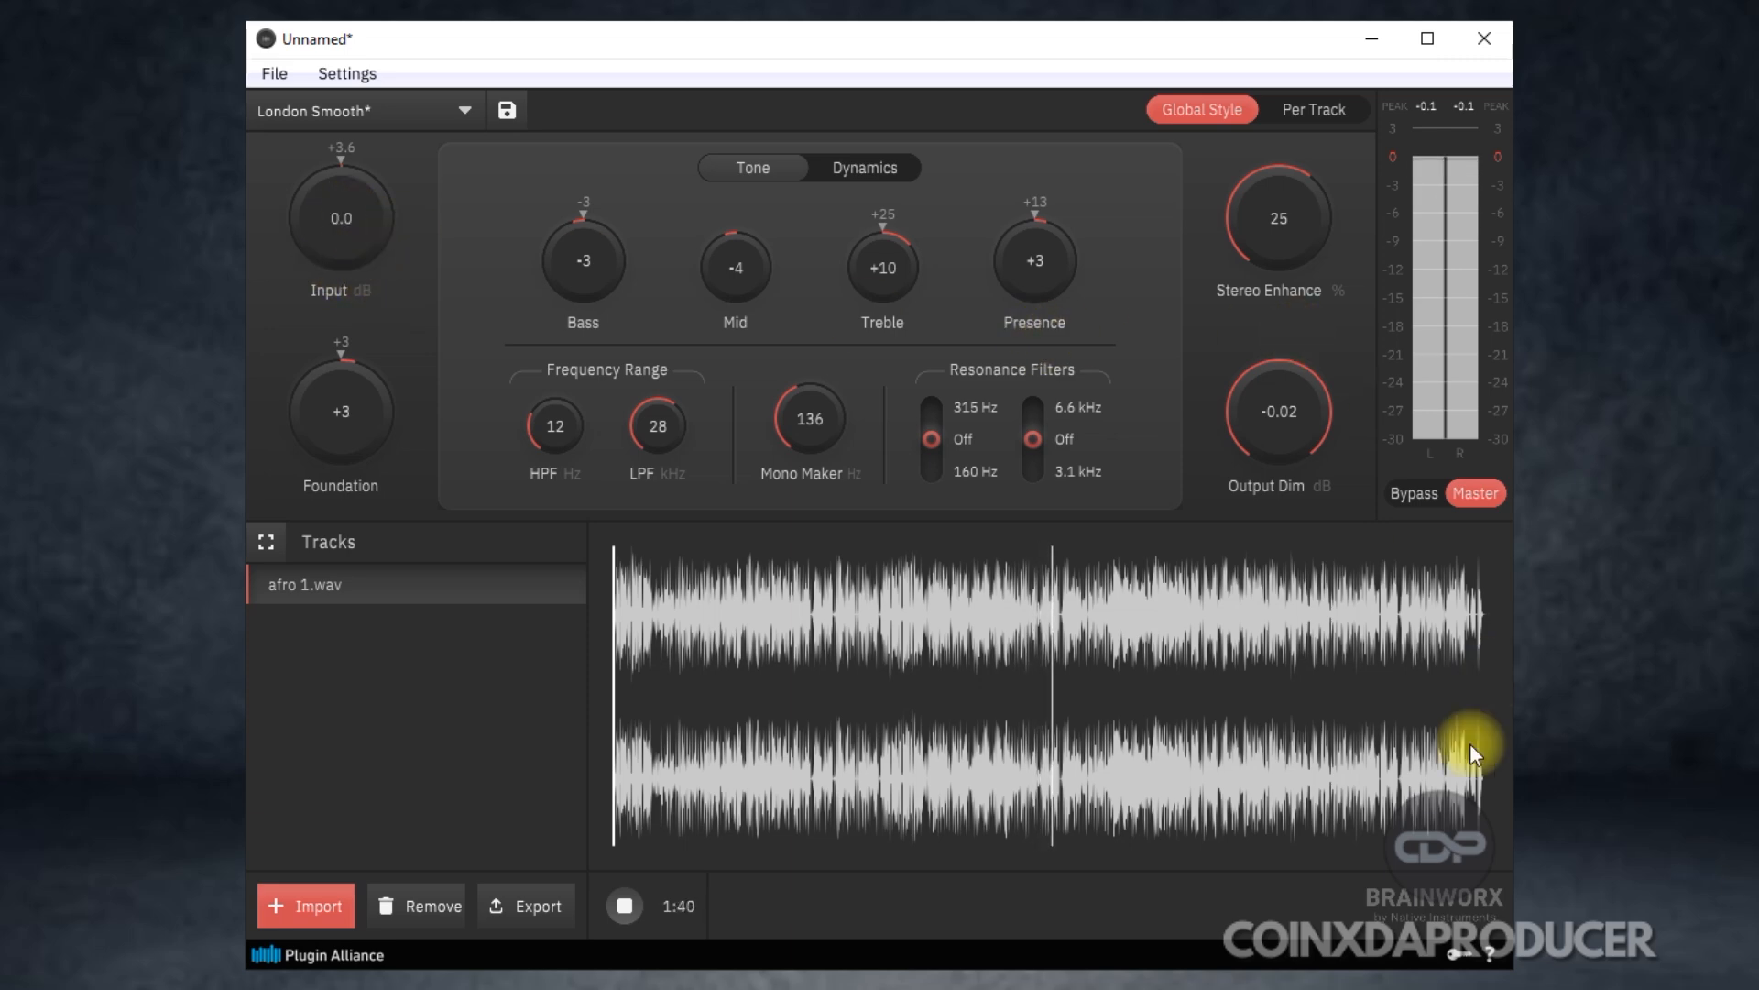
pyautogui.click(632, 905)
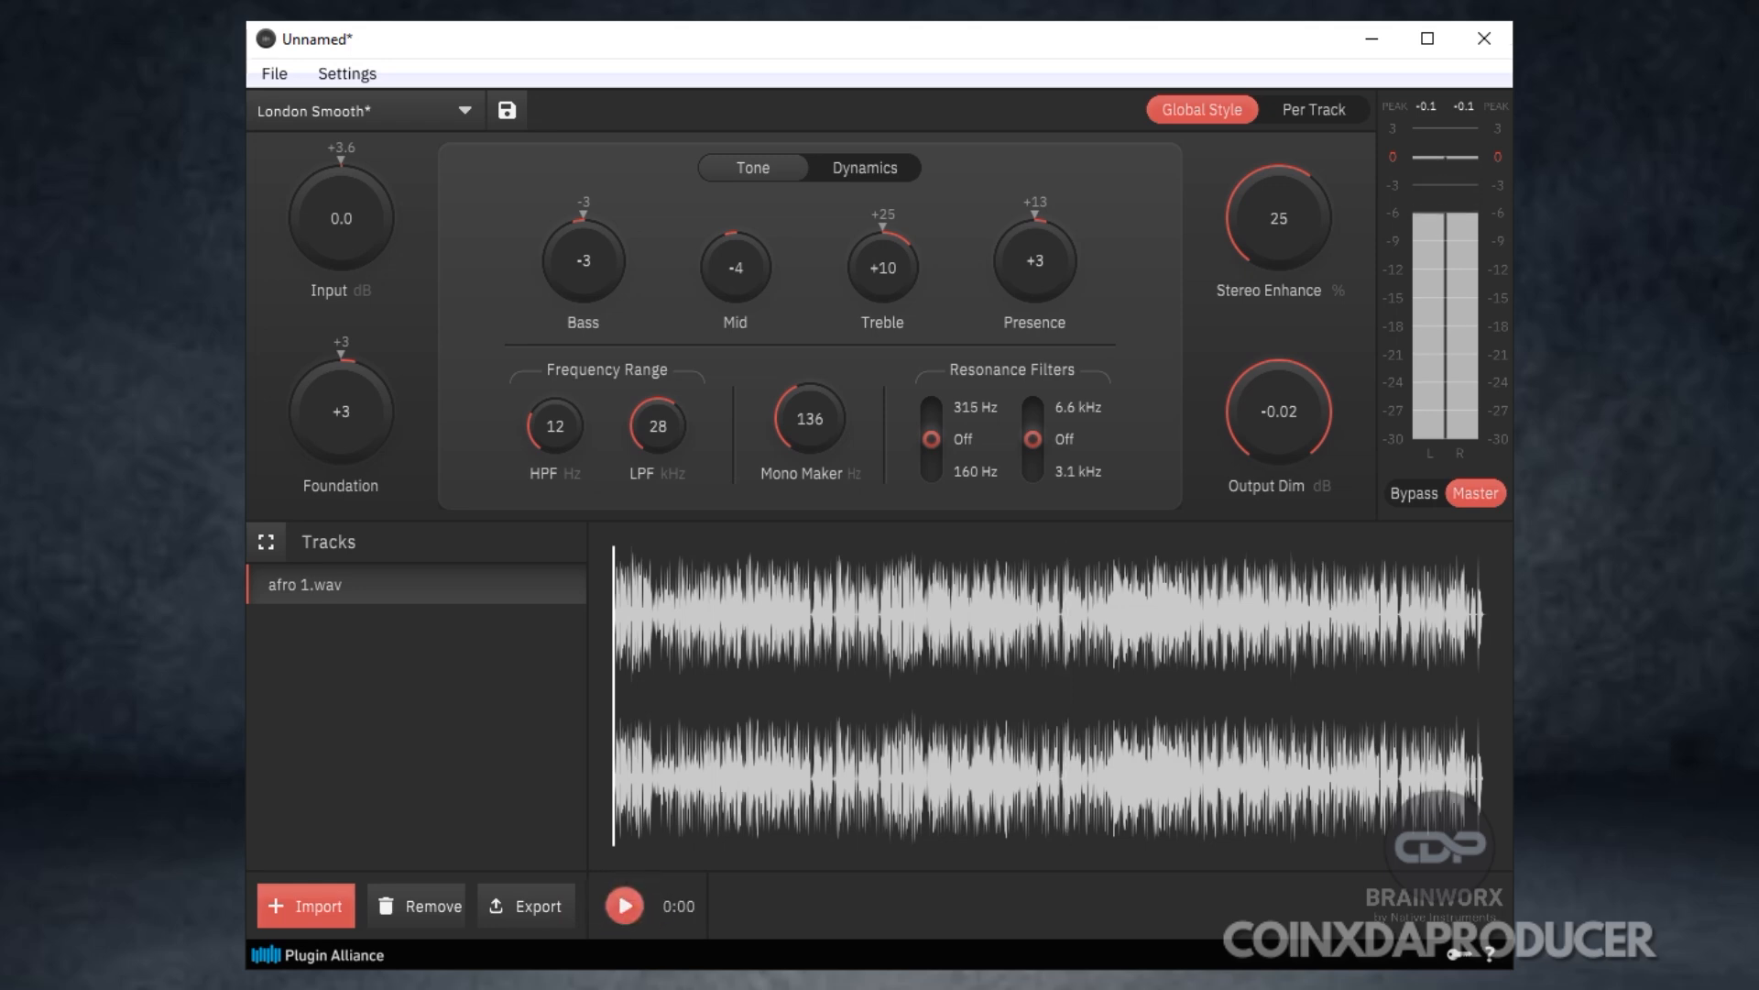
# Look over the available style presets and close the list without choosing another one.
pyautogui.click(442, 108)
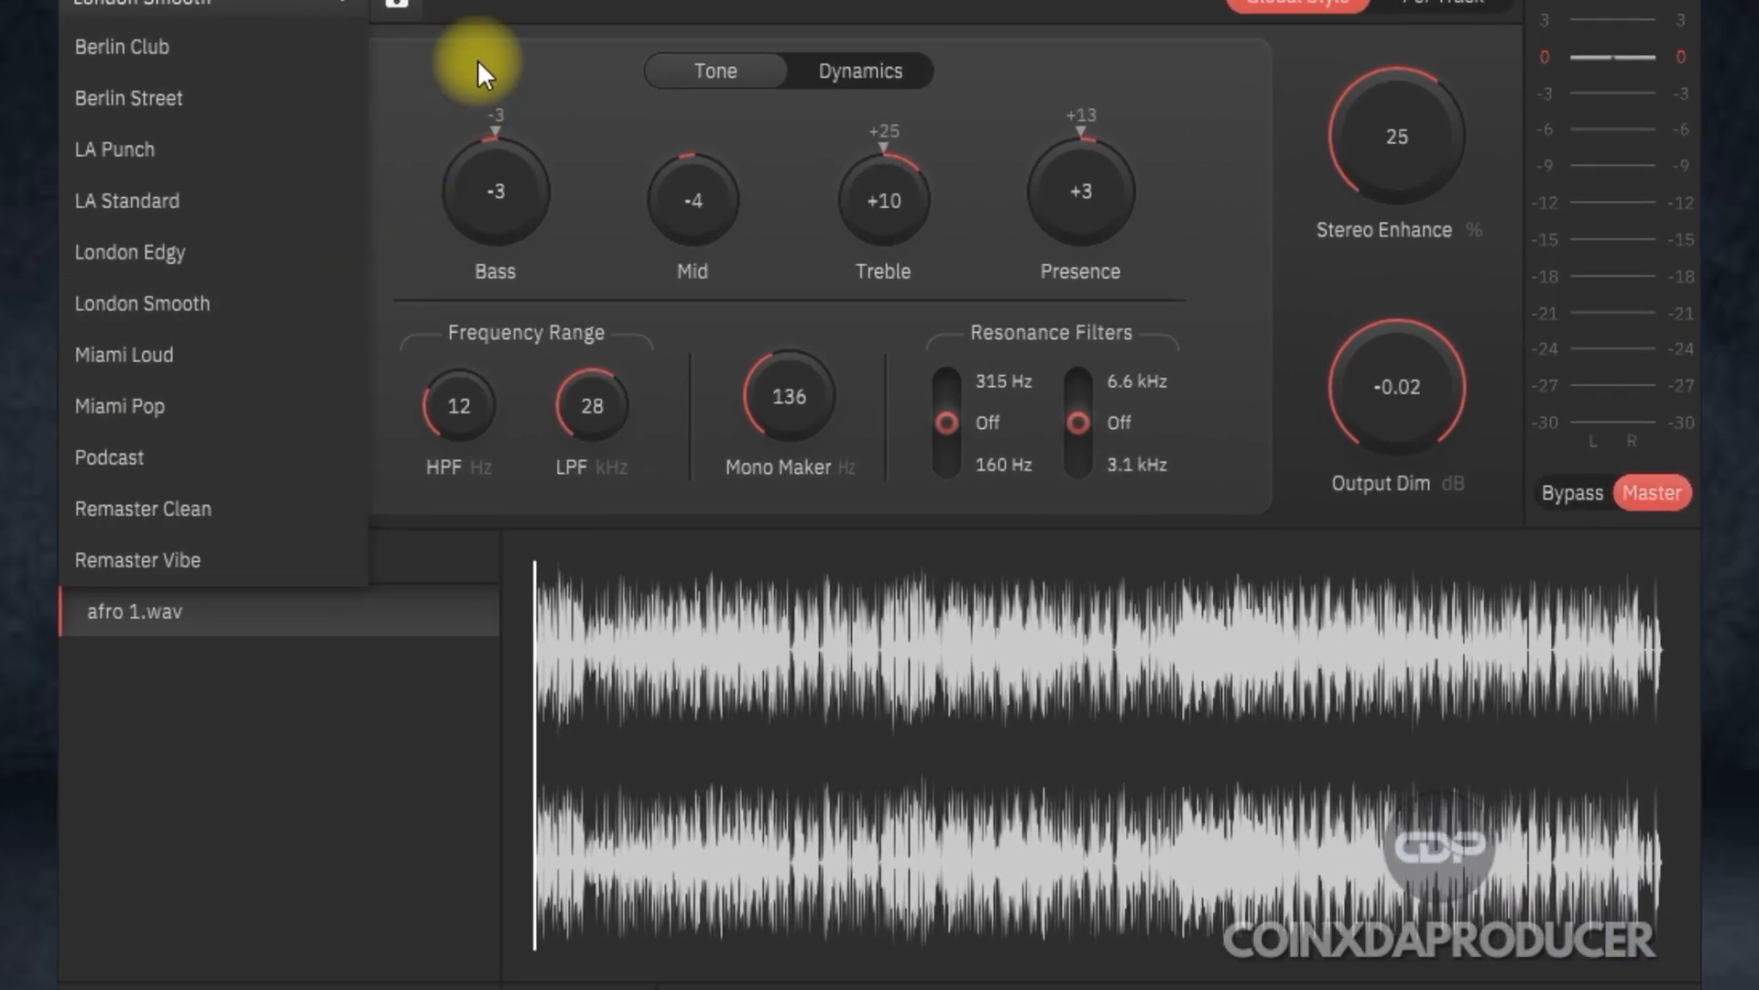
pyautogui.click(477, 59)
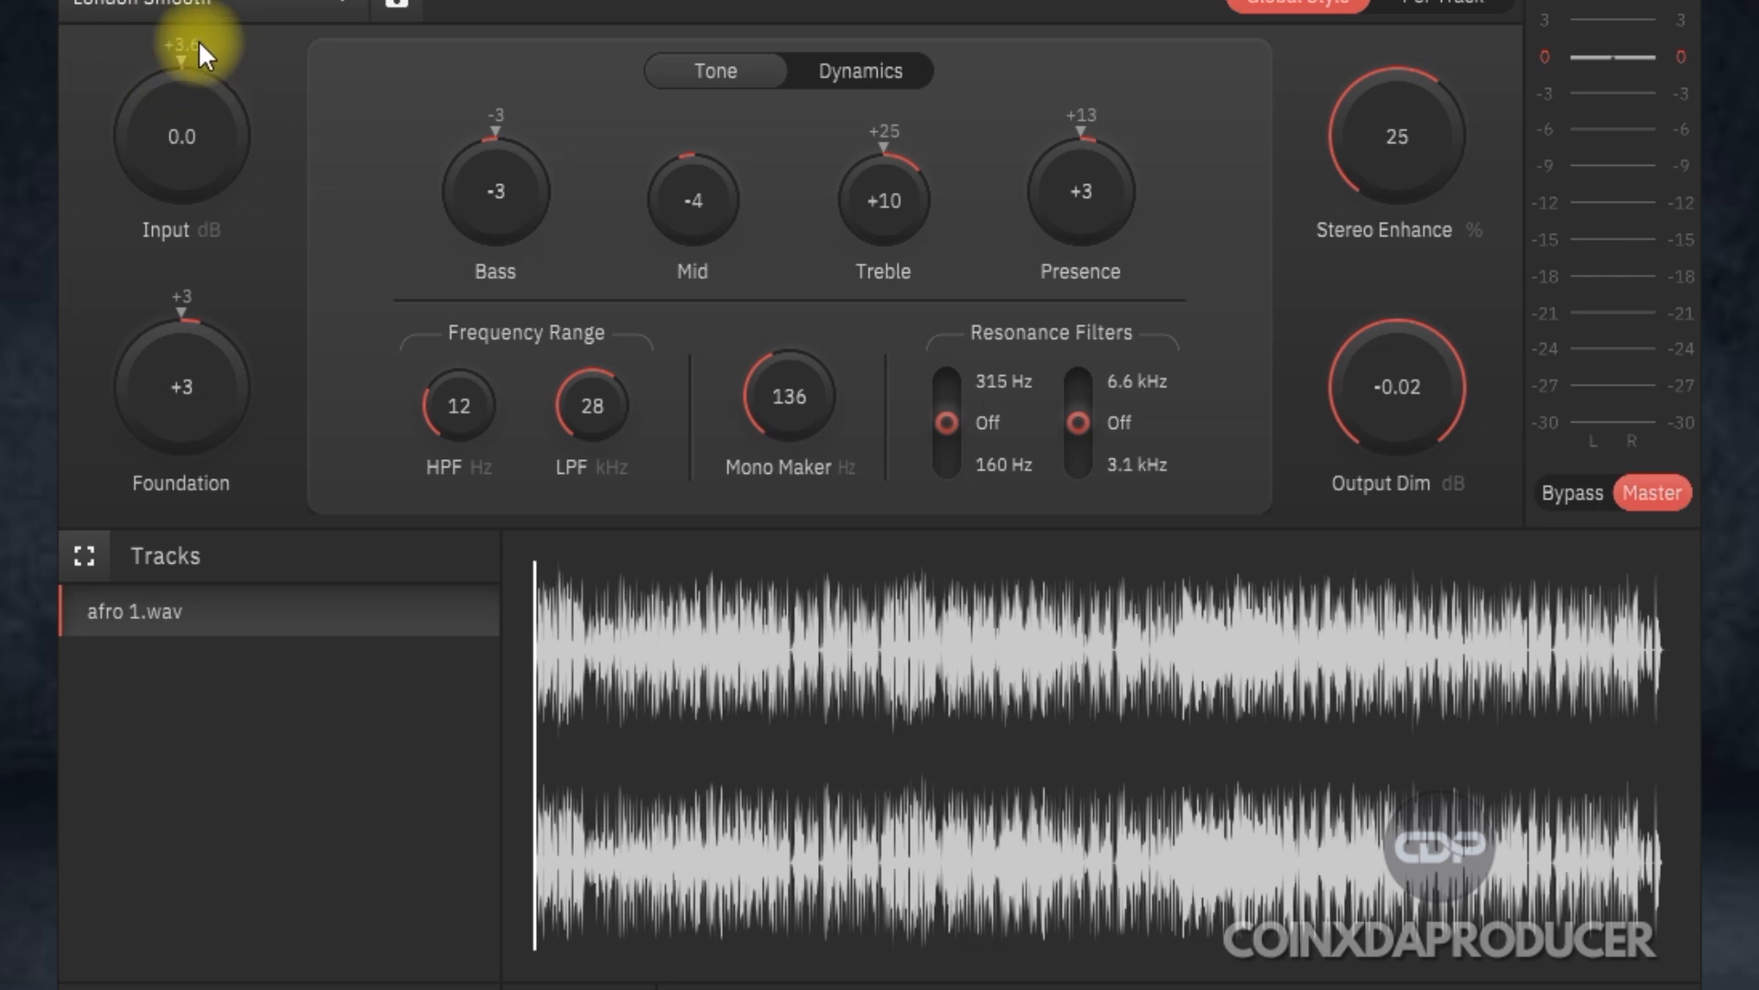